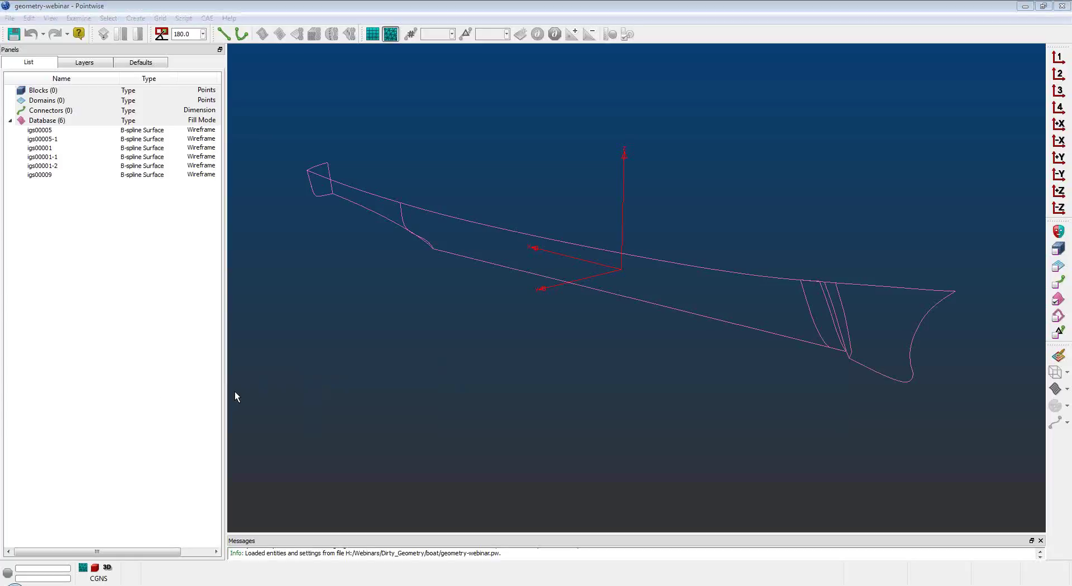
Shade all database surfaces in rainbow colors, examine the overlap near the bow in the saved front view, and undo the display changes
{"action": "left_click", "coordinate": [443, 381]}
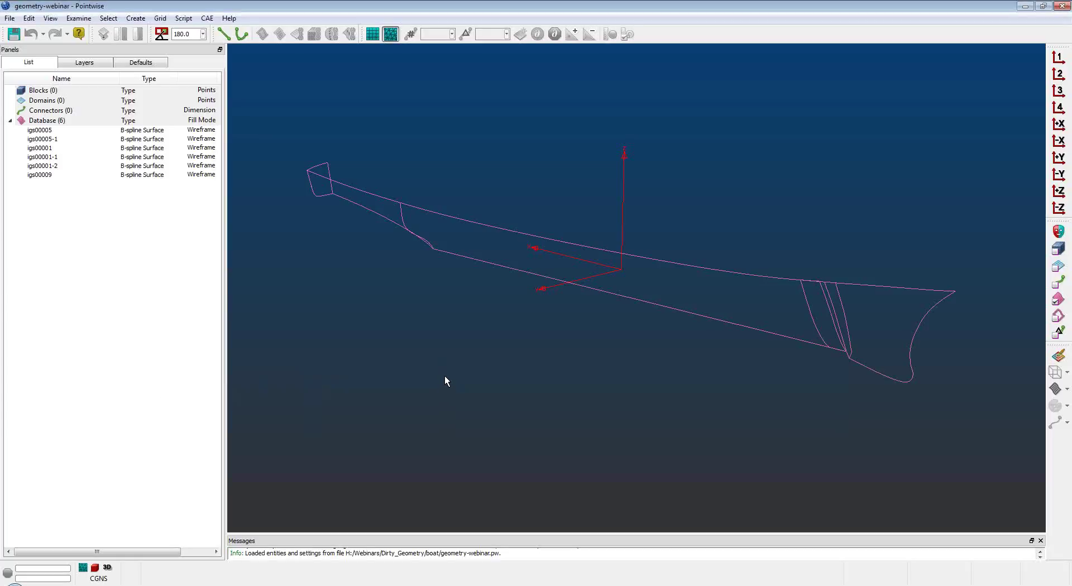
{"action": "key", "text": "ctrl+a"}
{"action": "left_click", "coordinate": [1067, 372]}
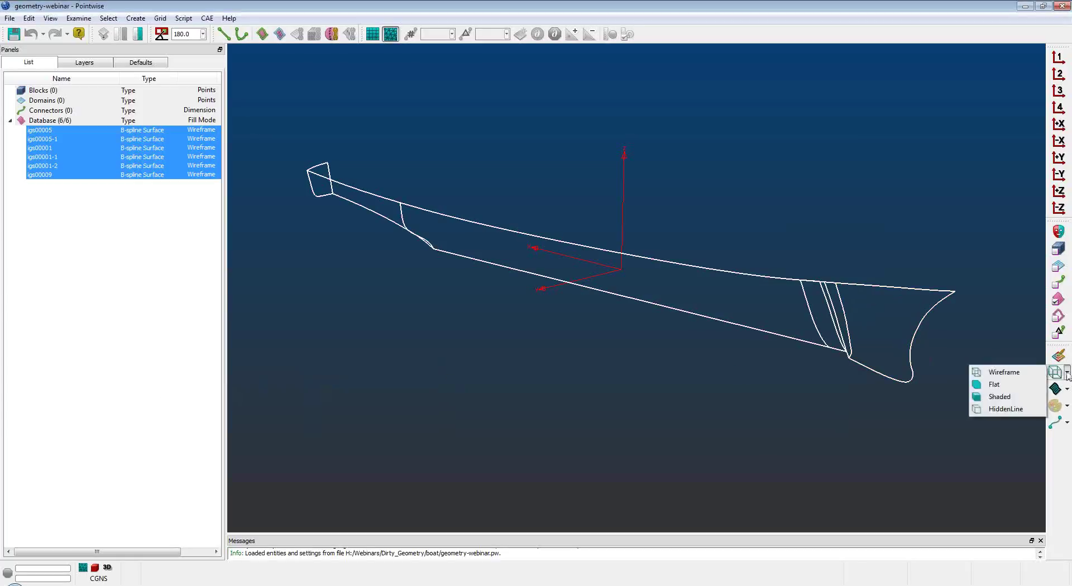
{"action": "left_click", "coordinate": [1036, 397]}
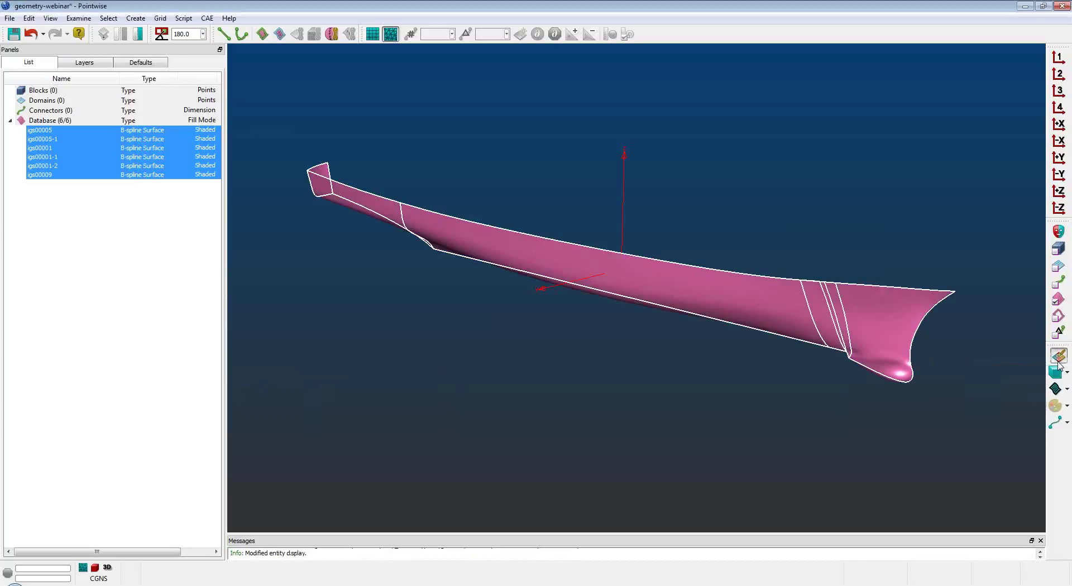
{"action": "left_click", "coordinate": [129, 163]}
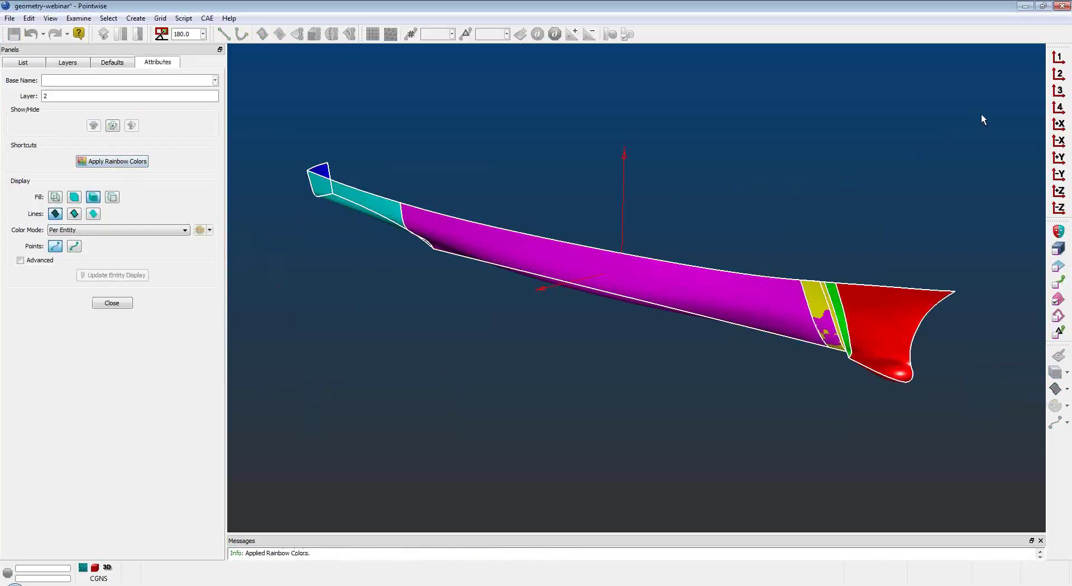
{"action": "left_click", "coordinate": [1058, 75]}
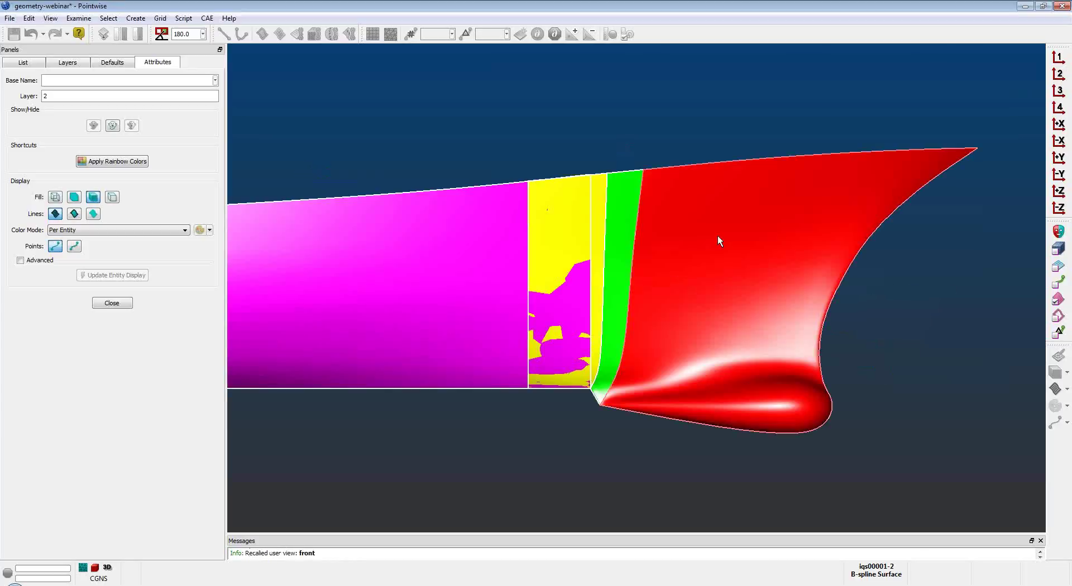
{"action": "left_click", "coordinate": [113, 304]}
{"action": "left_click", "coordinate": [572, 478]}
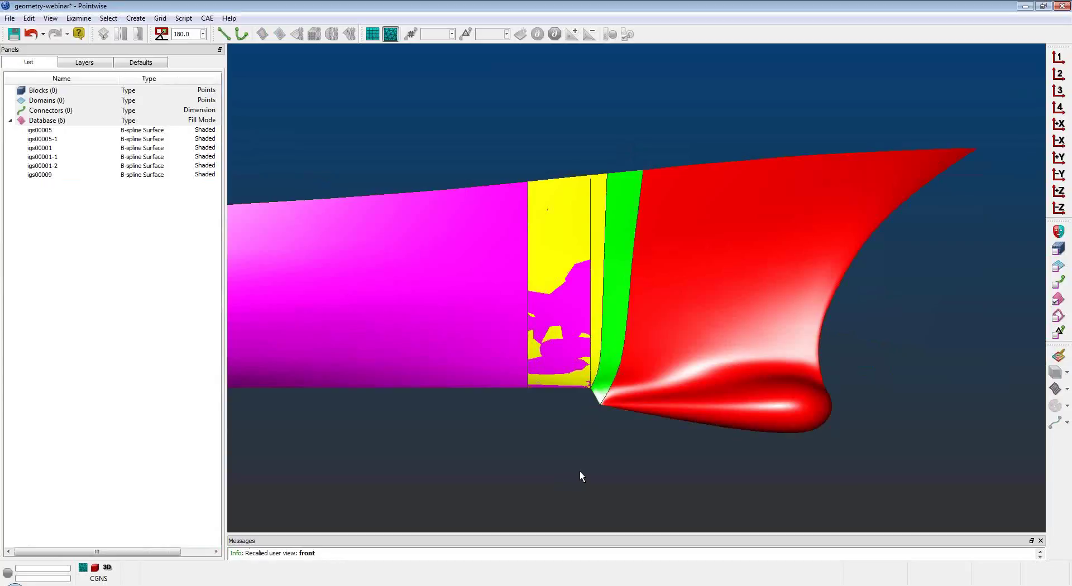
{"action": "key", "text": "ctrl+z"}
{"action": "key", "text": "ctrl+z"}
Split the long midship hull surface igs00005 in the U direction at the aft edge of the overlapping surface near the bow
{"action": "left_click", "coordinate": [497, 389]}
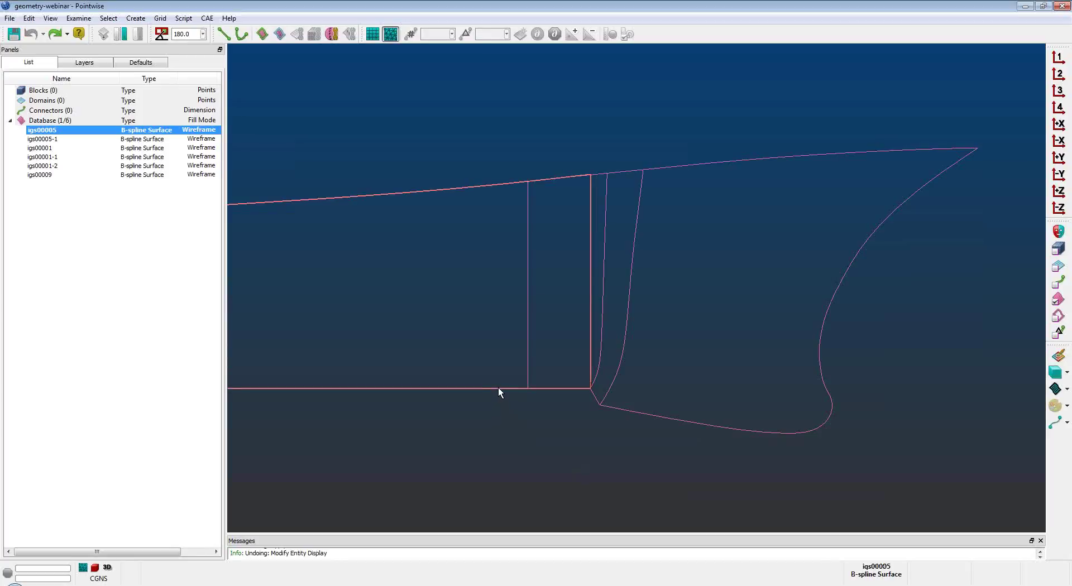
{"action": "left_click", "coordinate": [120, 35]}
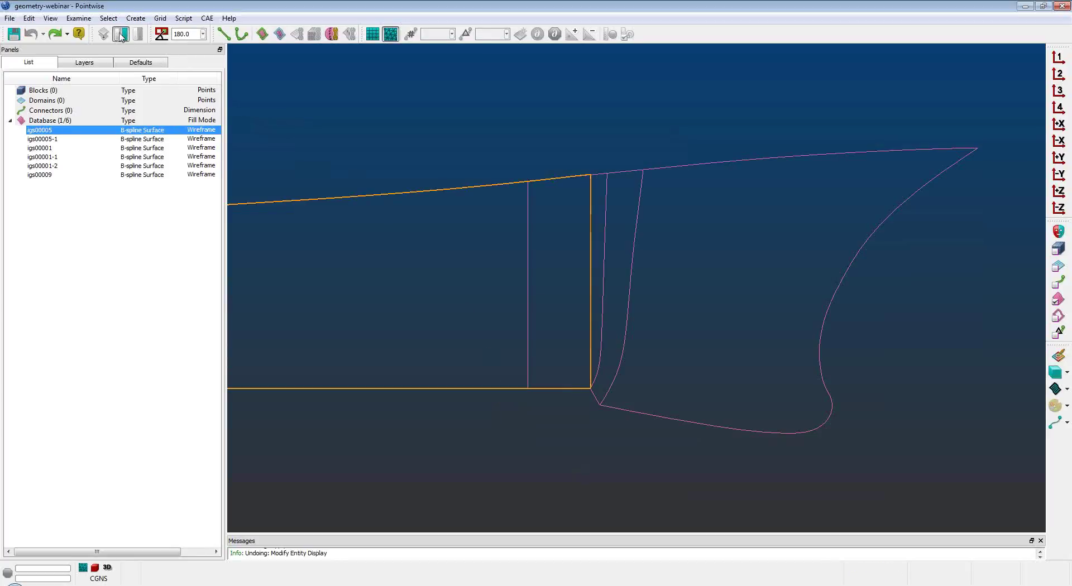
{"action": "left_click", "coordinate": [528, 182]}
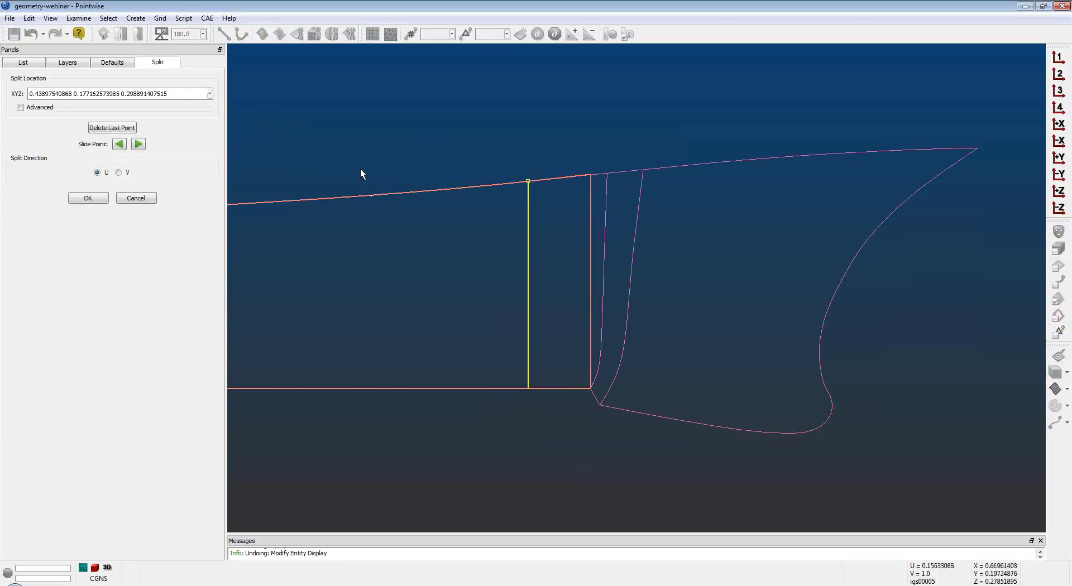
{"action": "left_click", "coordinate": [88, 199]}
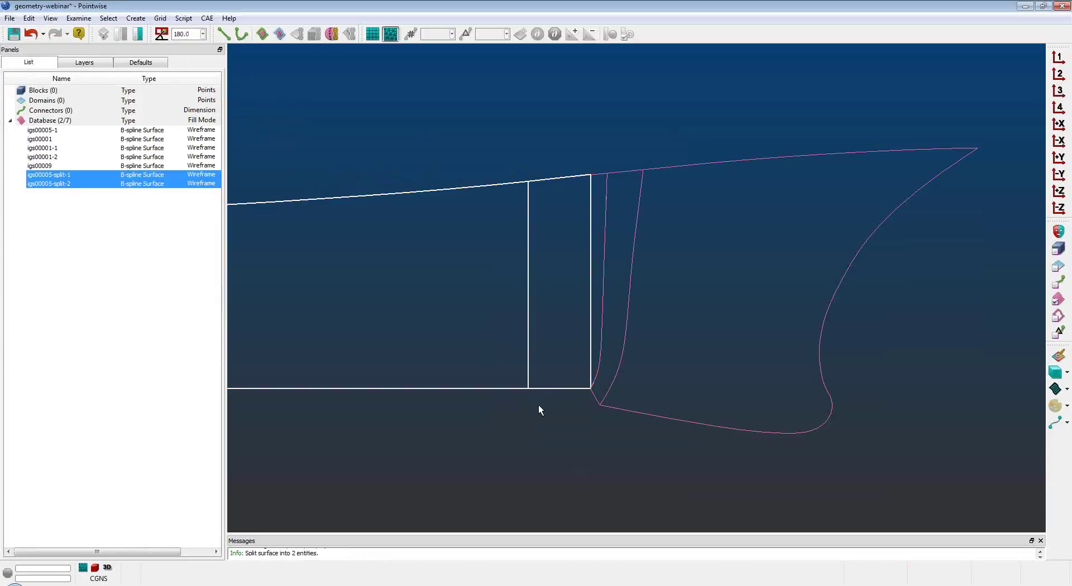
Delete the short forward piece of the split hull surface that overlaps surface igs00001
{"action": "left_click", "coordinate": [539, 406]}
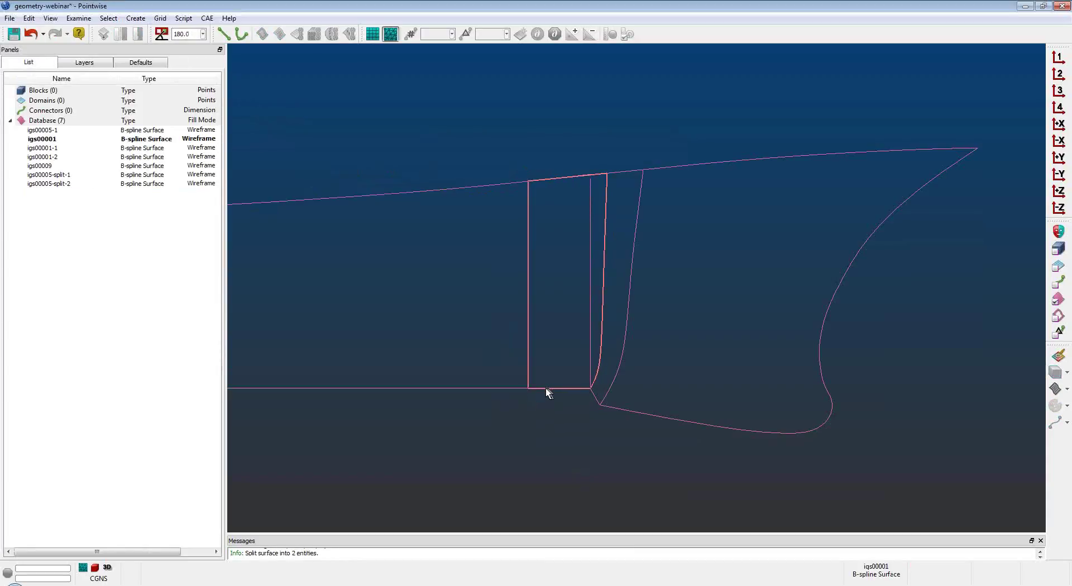
{"action": "left_click", "coordinate": [545, 388]}
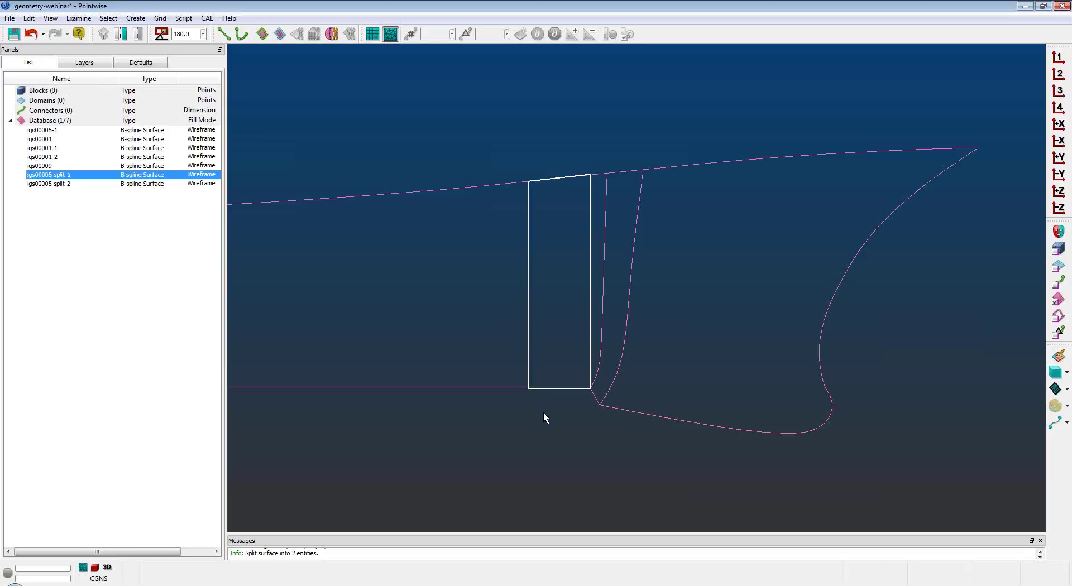
{"action": "key", "text": "Delete"}
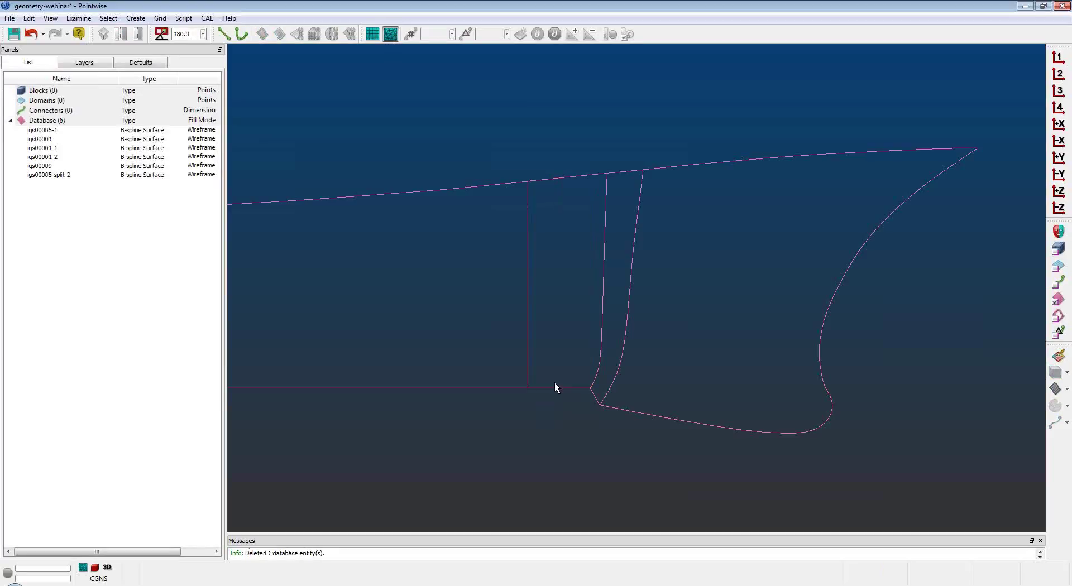
Draw a Catmull-Rom database curve on surface igs00001 between its forward upper corner and the split hull's upper corner, using the edge view
{"action": "left_click", "coordinate": [1062, 59]}
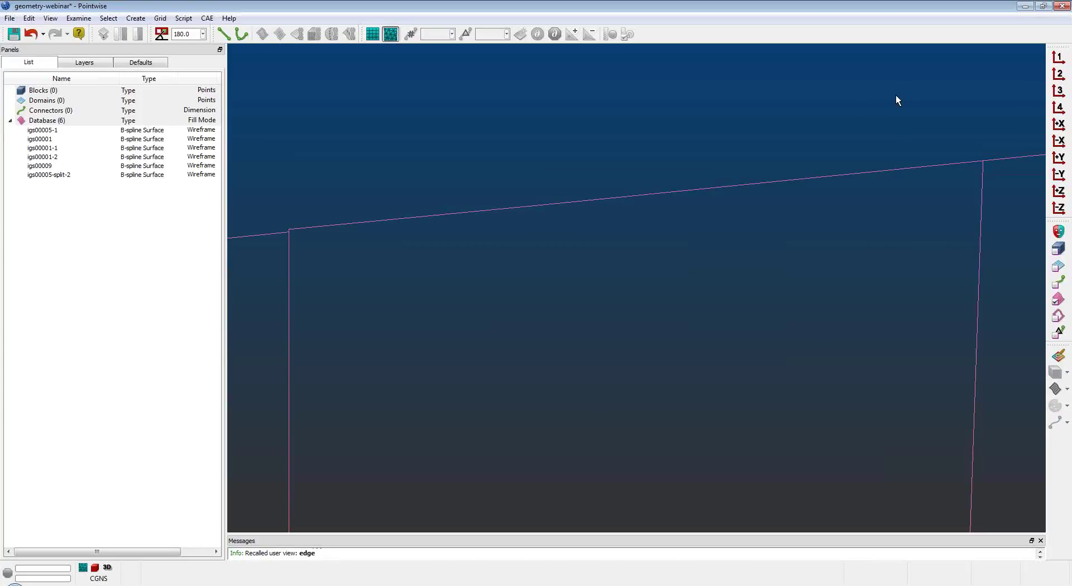
{"action": "left_click", "coordinate": [241, 34]}
{"action": "left_click", "coordinate": [123, 138]}
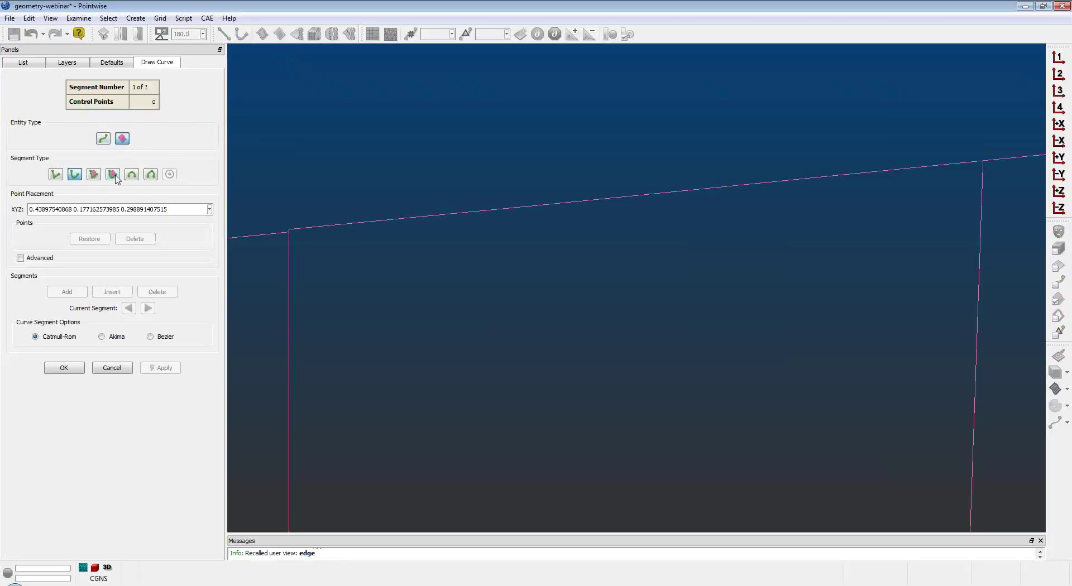
{"action": "left_click", "coordinate": [980, 163]}
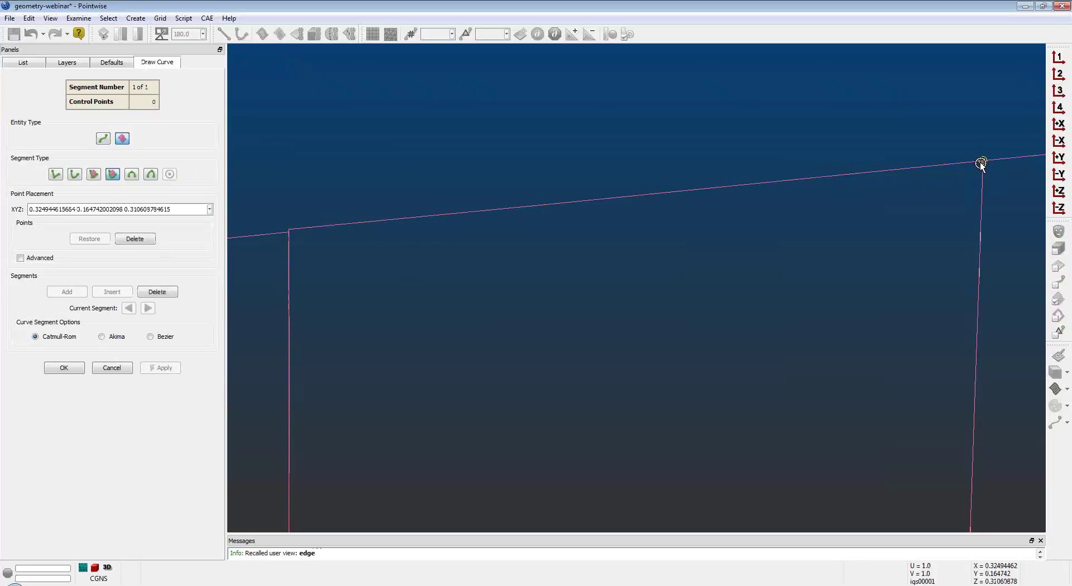
{"action": "left_click", "coordinate": [289, 232]}
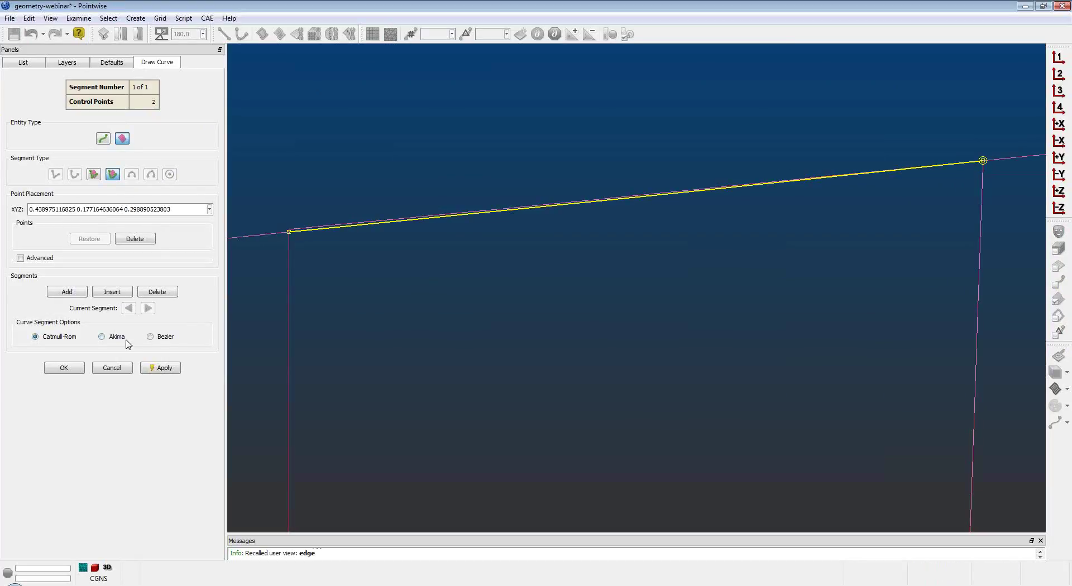
{"action": "left_click", "coordinate": [64, 367]}
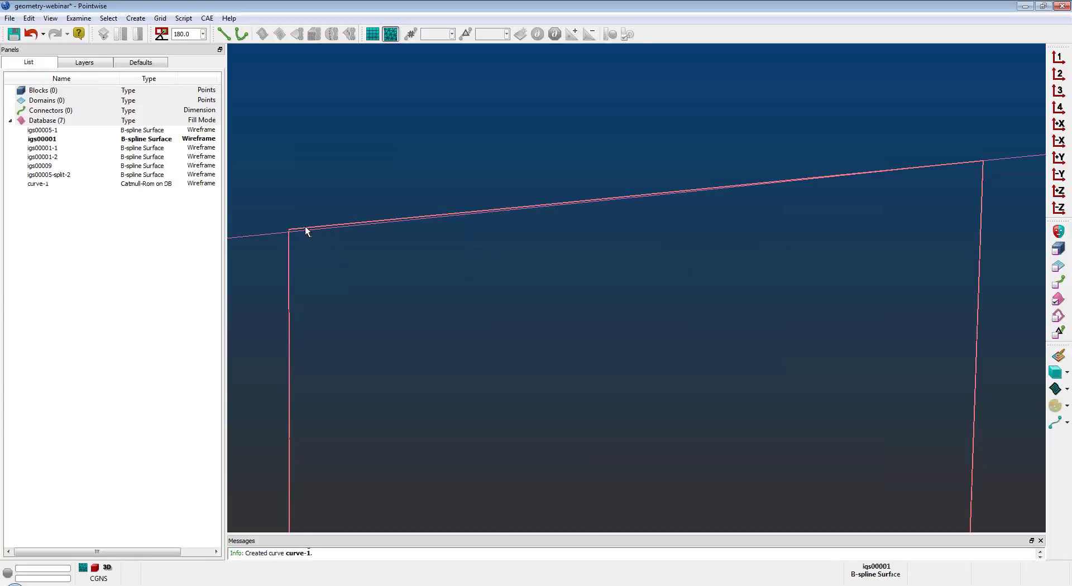
Trim surface igs00001 by the new upper-edge curve, keeping the part below the curve
{"action": "left_click", "coordinate": [307, 229]}
{"action": "left_click", "coordinate": [28, 18]}
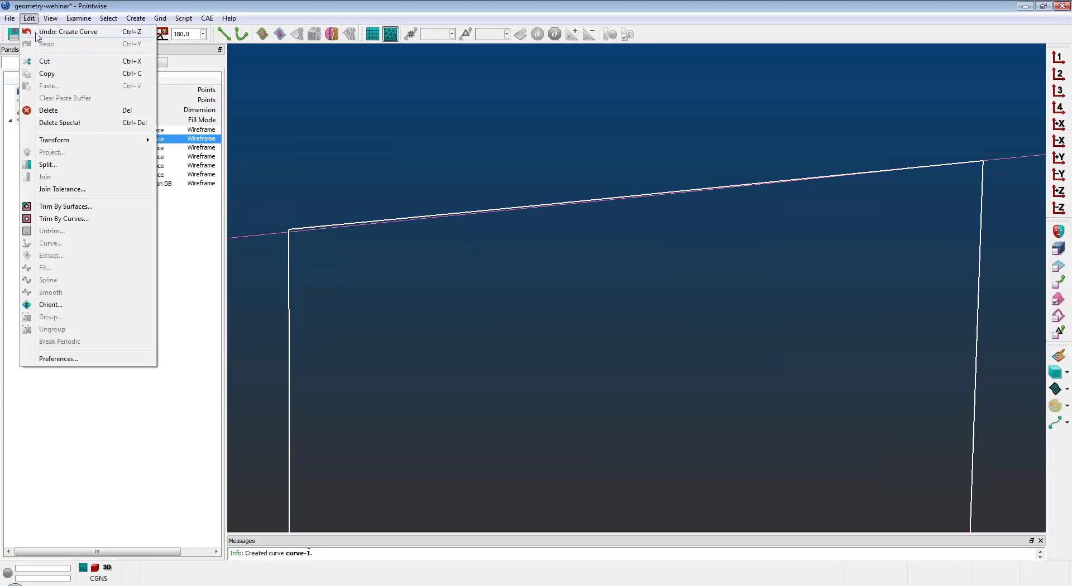
{"action": "left_click", "coordinate": [90, 218]}
{"action": "left_click", "coordinate": [316, 230]}
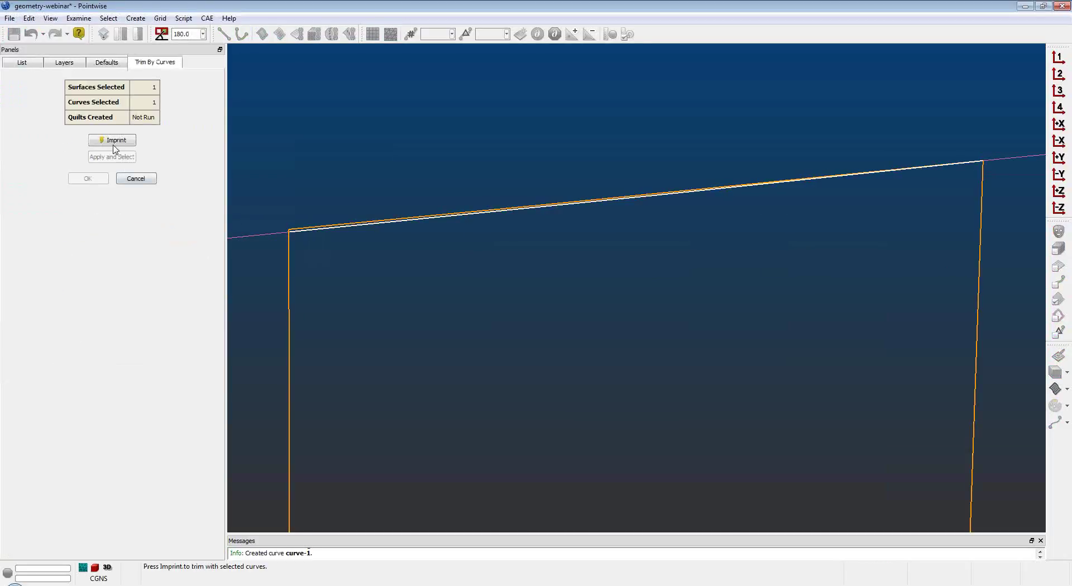
{"action": "left_click", "coordinate": [114, 143]}
{"action": "left_click", "coordinate": [115, 158]}
{"action": "left_click", "coordinate": [316, 247]}
{"action": "left_click", "coordinate": [89, 133]}
{"action": "left_click", "coordinate": [88, 178]}
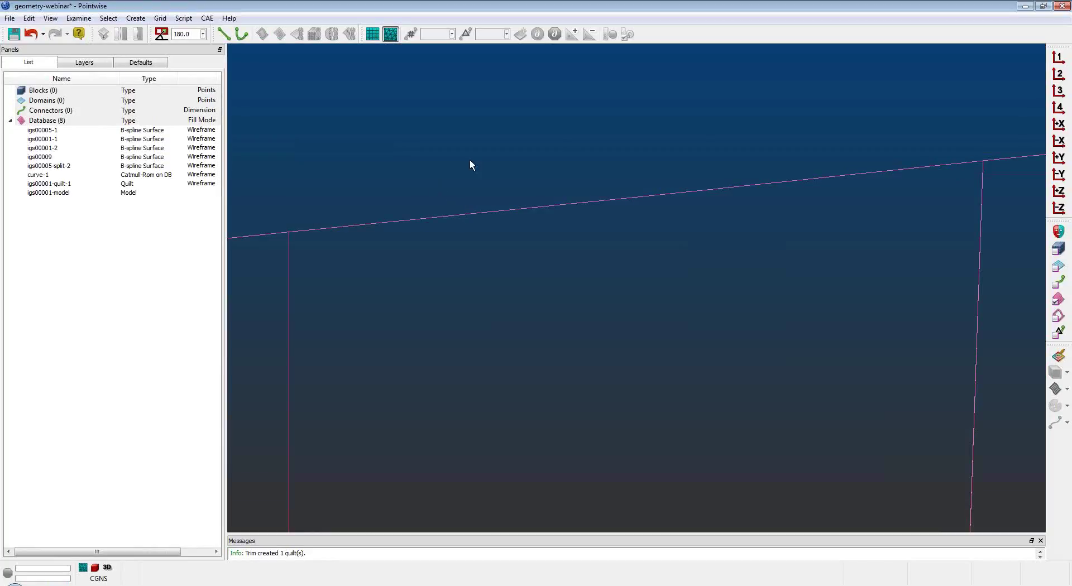
Create a constant Y plane at Y = 0, working in the saved hull view
{"action": "left_click", "coordinate": [1058, 90]}
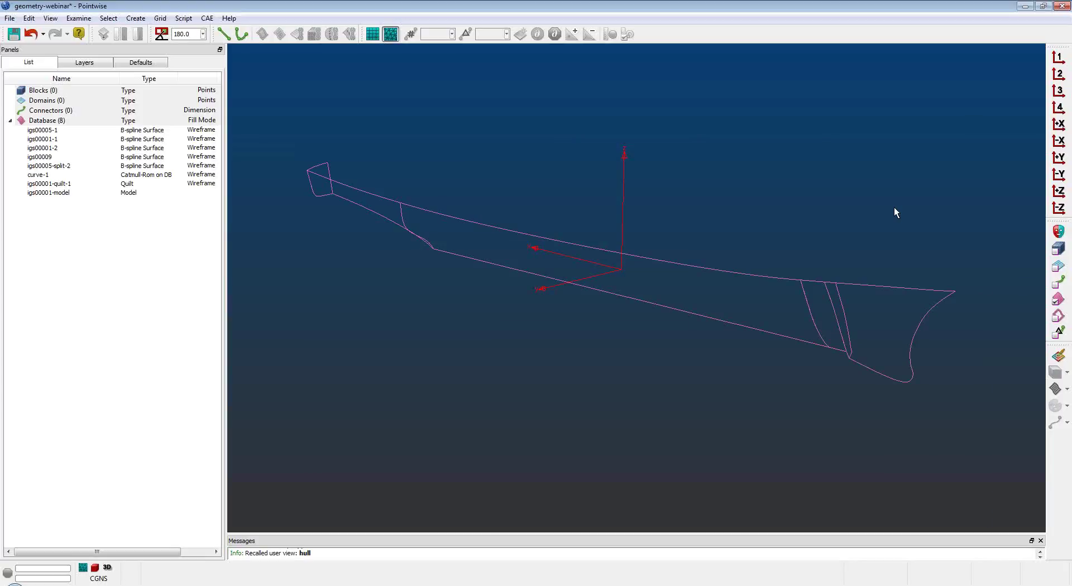
{"action": "left_click", "coordinate": [136, 18]}
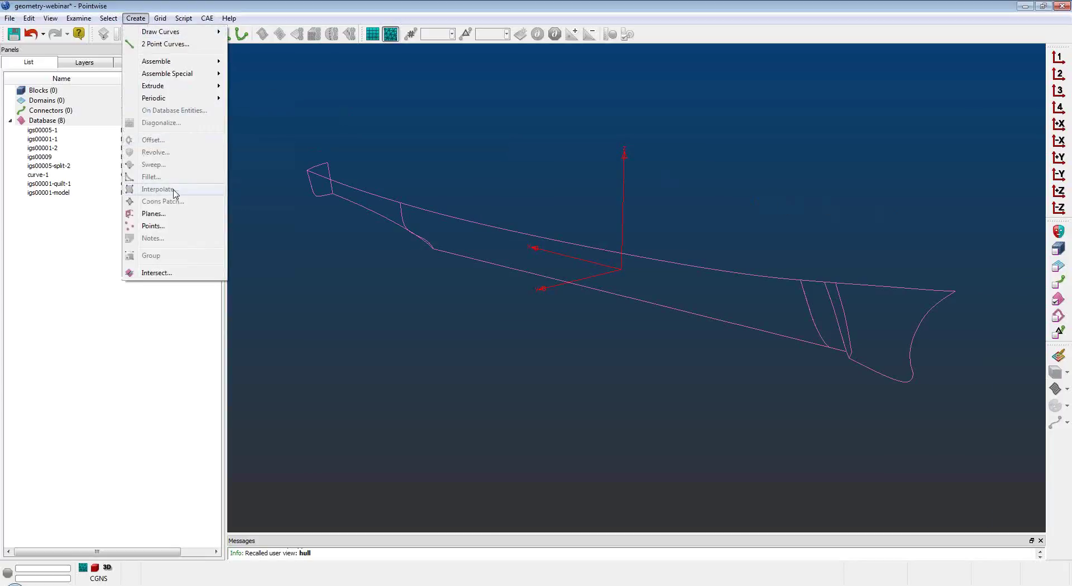
{"action": "left_click", "coordinate": [153, 214]}
{"action": "left_click", "coordinate": [16, 181]}
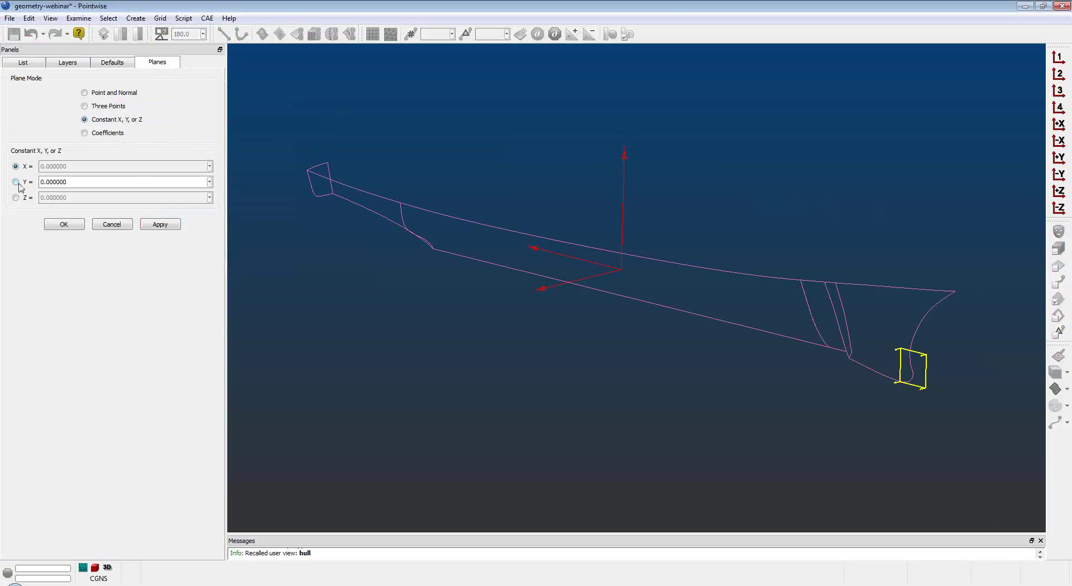
{"action": "left_click", "coordinate": [61, 224]}
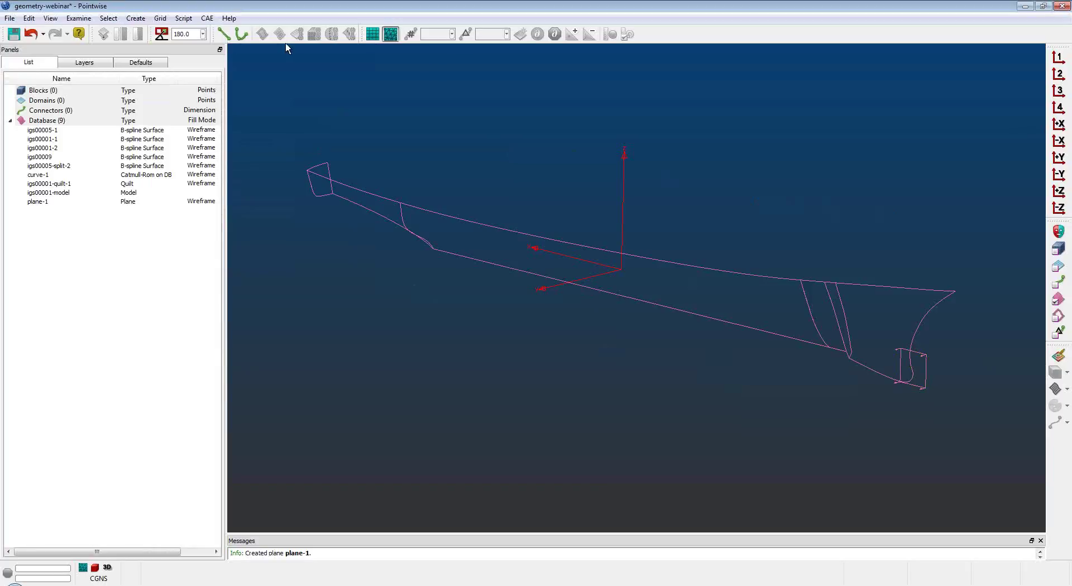
Start a curve on the database along the hull's upper edge, with two segments from the stern corner to the midship surface's forward end
{"action": "left_click", "coordinate": [241, 34]}
{"action": "left_click", "coordinate": [113, 174]}
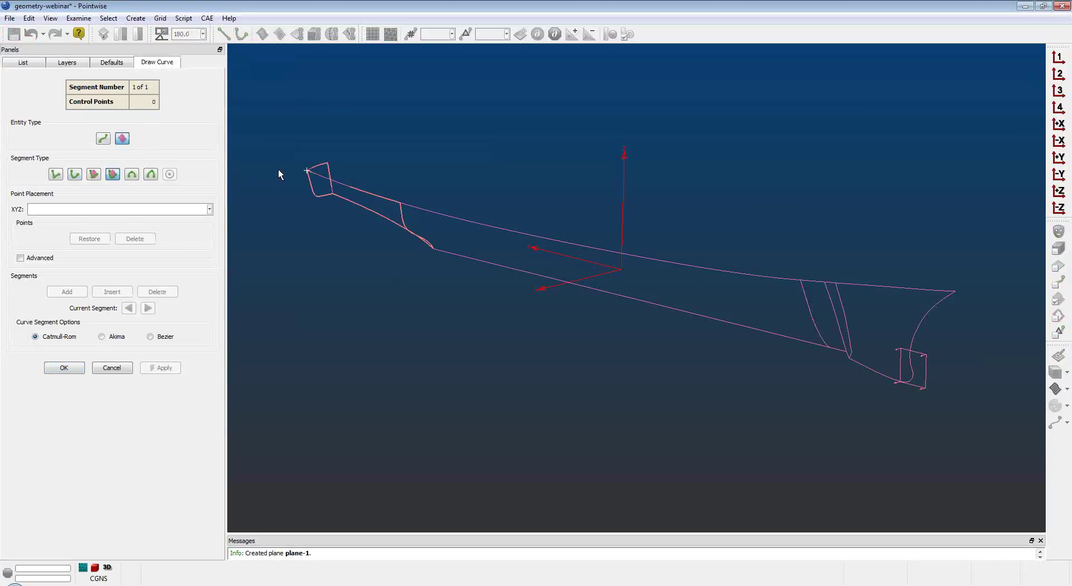
{"action": "left_click", "coordinate": [306, 171]}
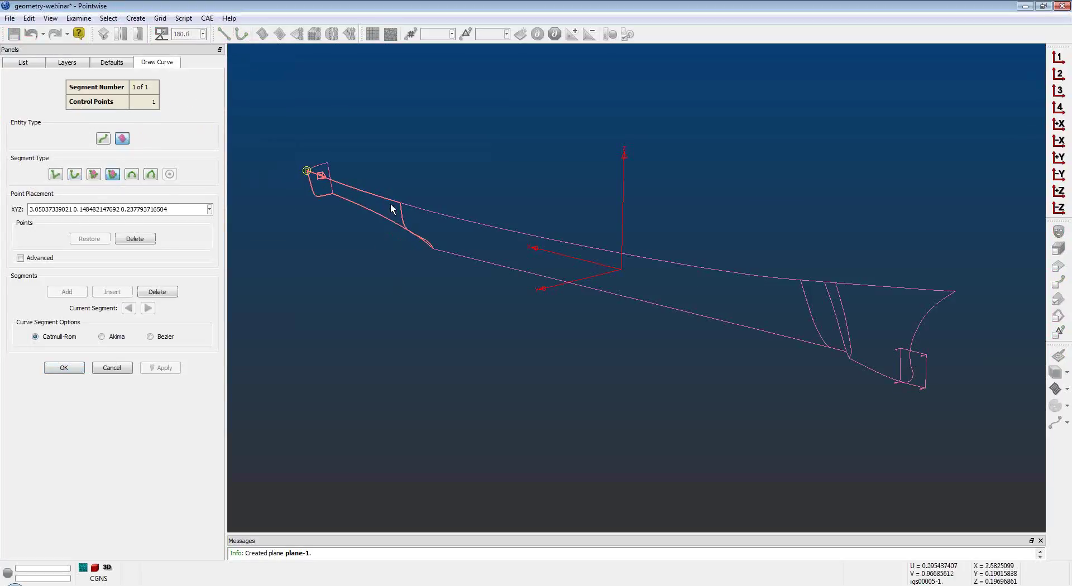
{"action": "left_click", "coordinate": [400, 203]}
{"action": "left_click", "coordinate": [62, 290]}
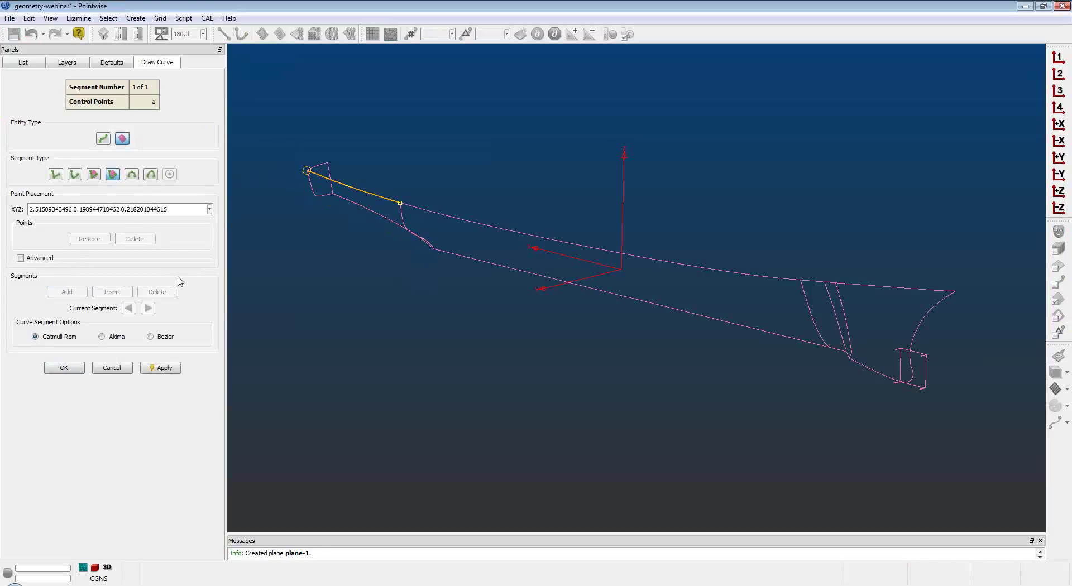
{"action": "left_click", "coordinate": [800, 282]}
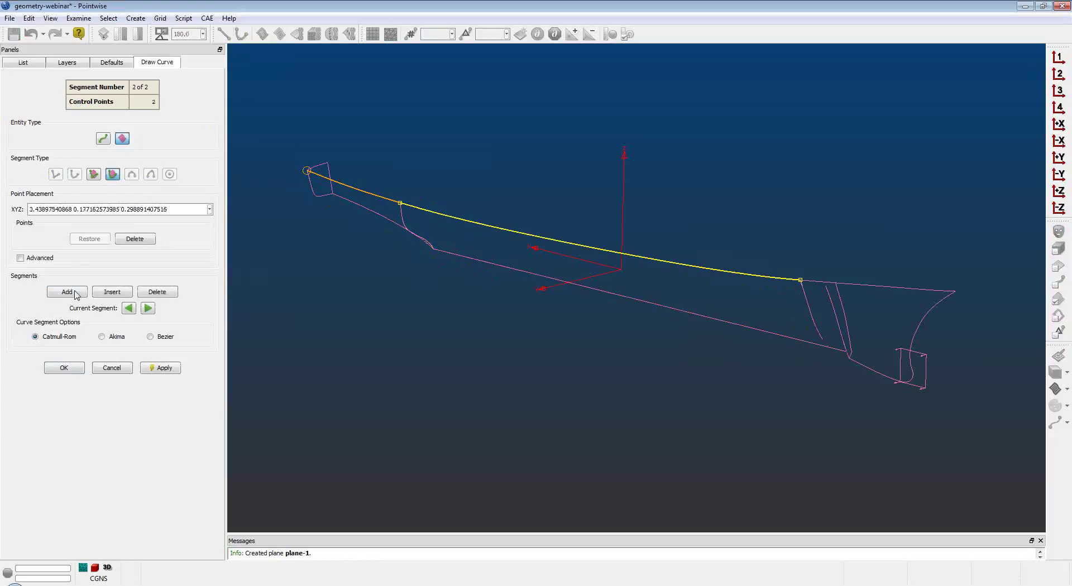
Add three more segments along the upper edge, ending at the trimmed surface's forward corner, the next patch corner and the bow tip
{"action": "left_click", "coordinate": [67, 292]}
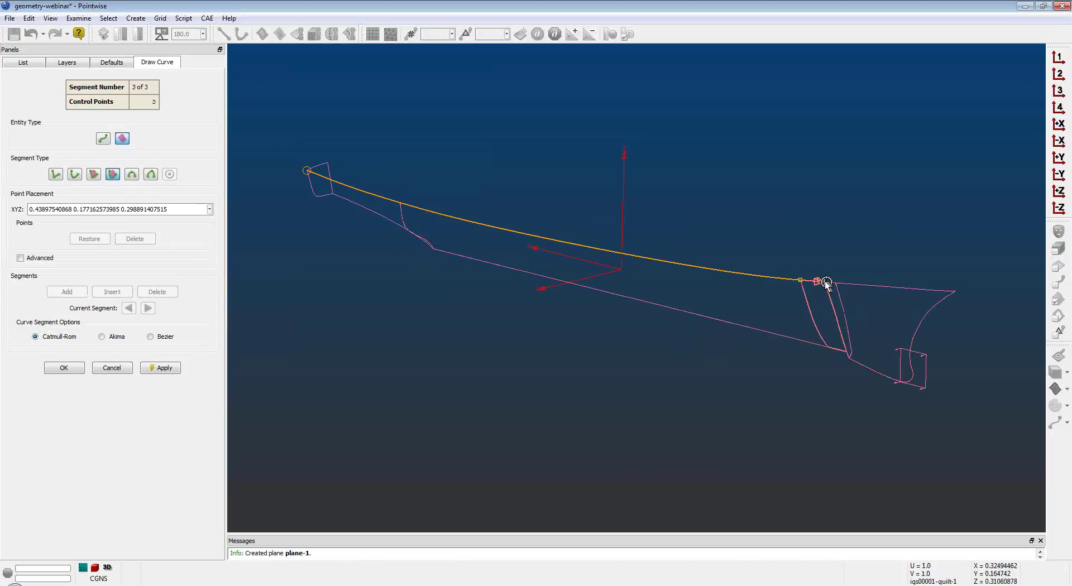
{"action": "left_click", "coordinate": [824, 282]}
{"action": "left_click", "coordinate": [66, 292]}
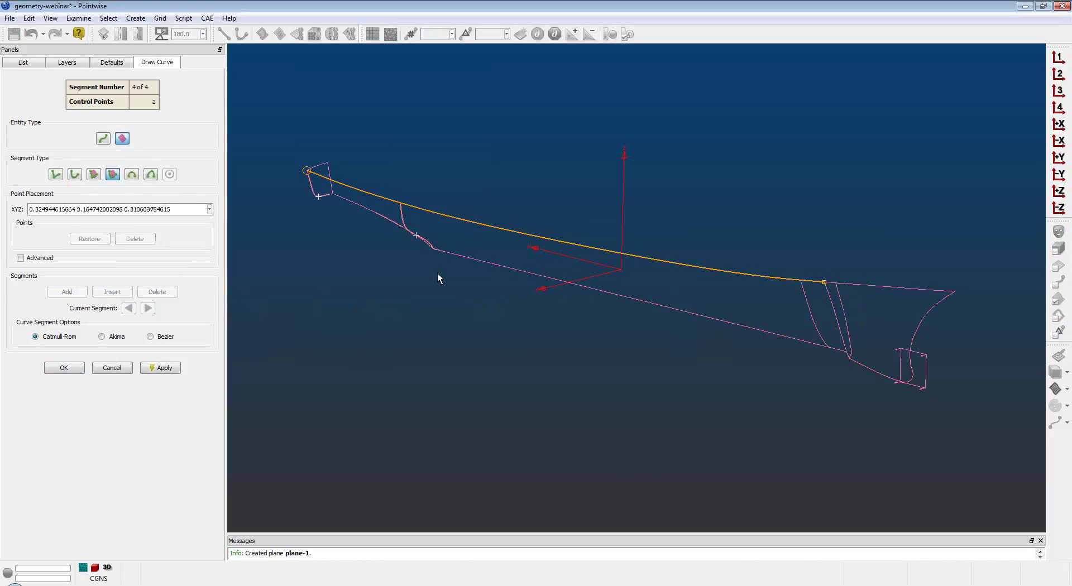
{"action": "left_click", "coordinate": [837, 286]}
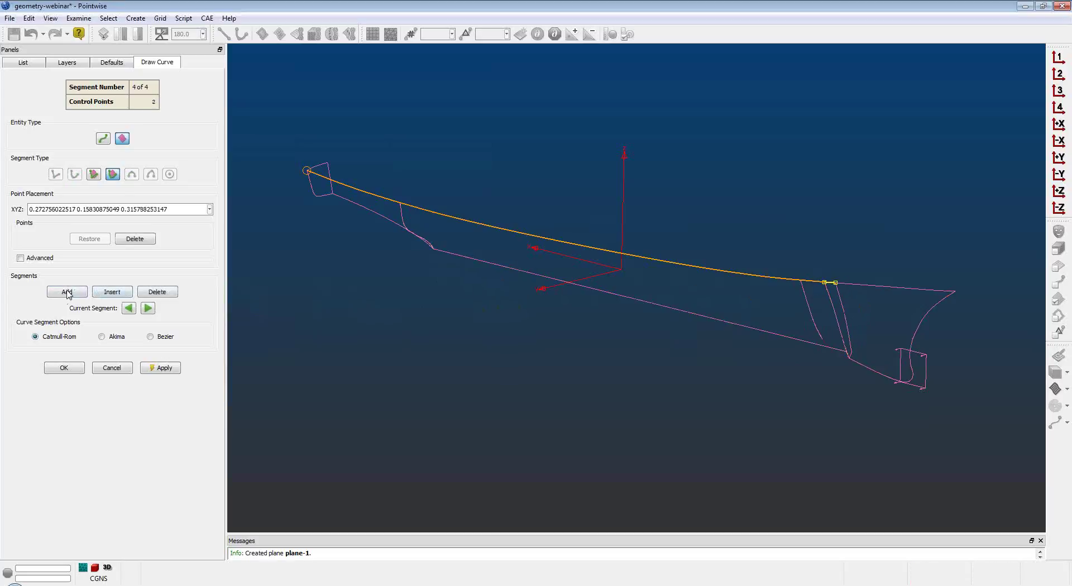
{"action": "left_click", "coordinate": [66, 292]}
{"action": "left_click", "coordinate": [964, 289]}
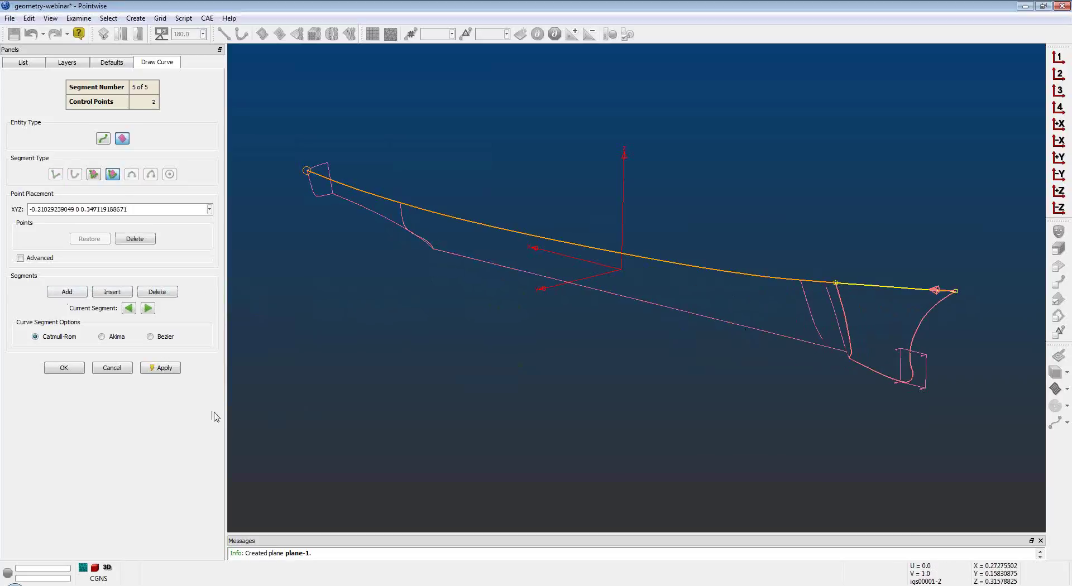
{"action": "left_click", "coordinate": [64, 368]}
Paste a copy of the new upper-edge curve, projected by closest point onto the Y = 0 plane only
{"action": "left_click", "coordinate": [458, 219]}
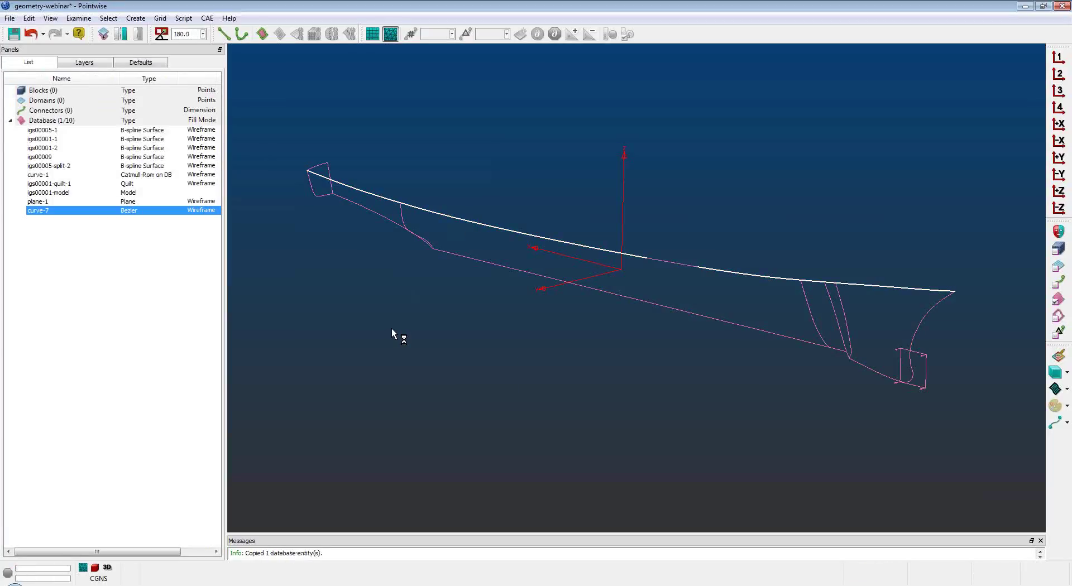
{"action": "left_click", "coordinate": [85, 196]}
{"action": "left_click", "coordinate": [78, 215]}
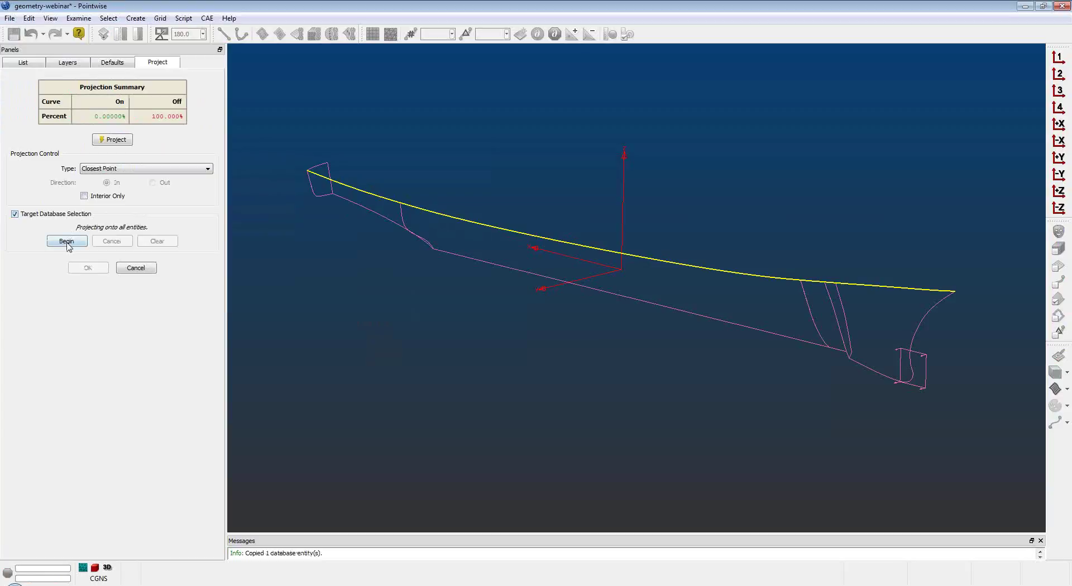
{"action": "left_click", "coordinate": [910, 385]}
{"action": "left_click", "coordinate": [67, 242]}
{"action": "left_click", "coordinate": [115, 139]}
{"action": "left_click", "coordinate": [95, 270]}
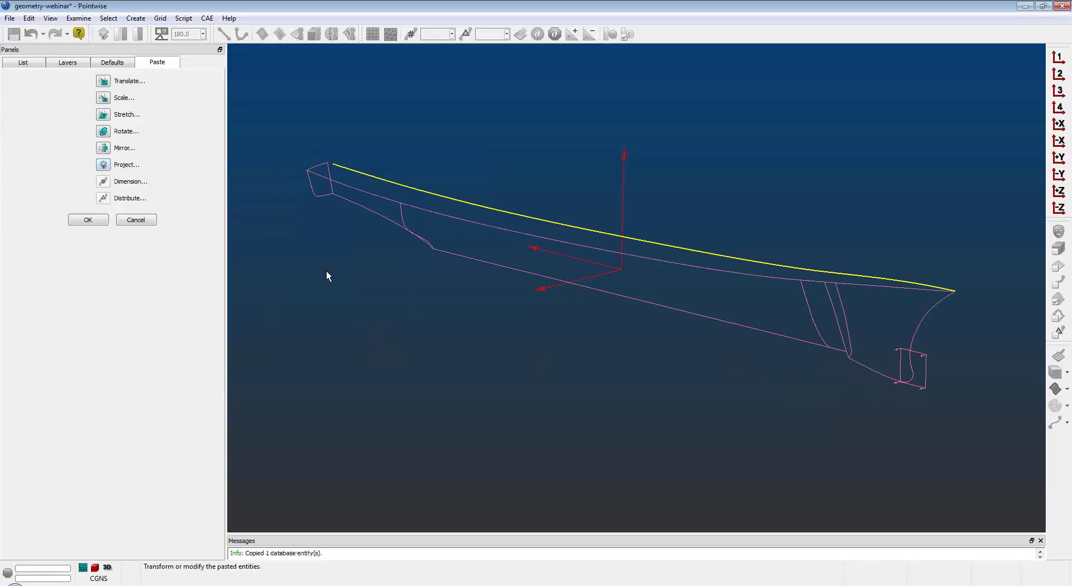
{"action": "left_click", "coordinate": [91, 223]}
Stretch the projected curve, anchored at the bow tip, so its stern end meets the transom's upper centreline corner
{"action": "left_click", "coordinate": [337, 178]}
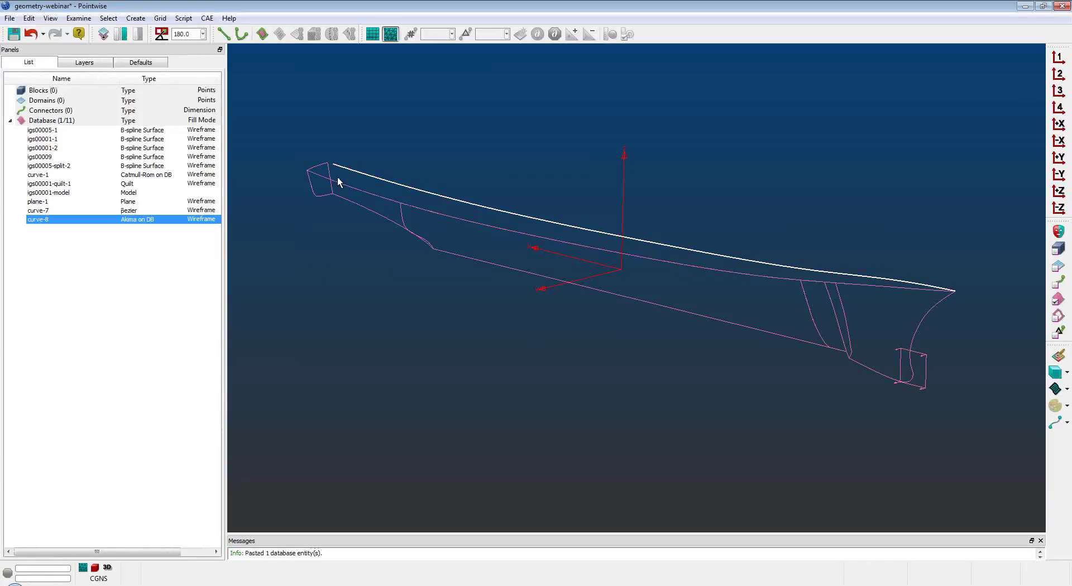
{"action": "left_click", "coordinate": [29, 18]}
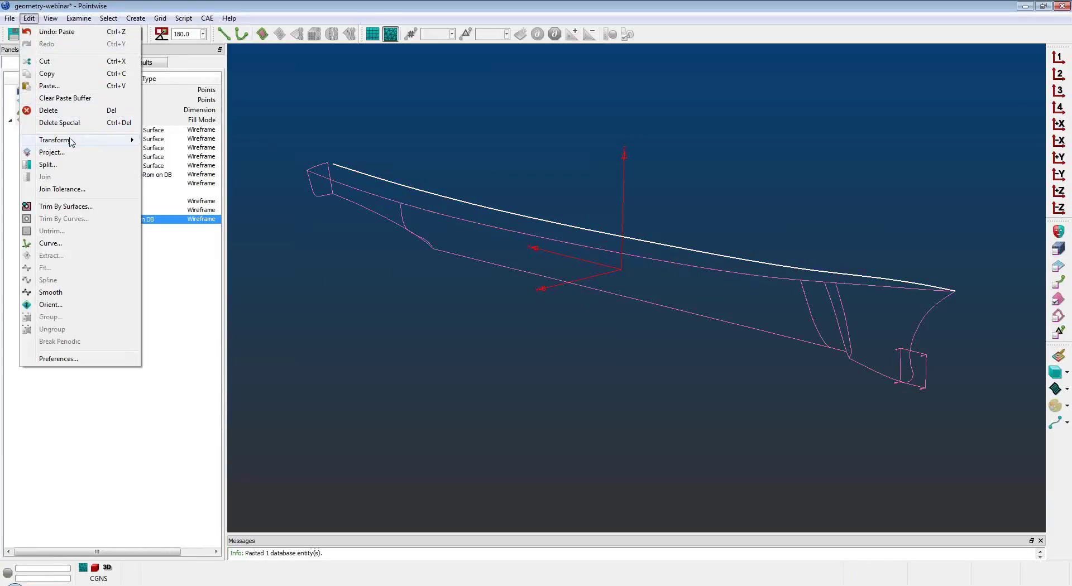
{"action": "mouse_move", "coordinate": [71, 140]}
{"action": "left_click", "coordinate": [170, 166]}
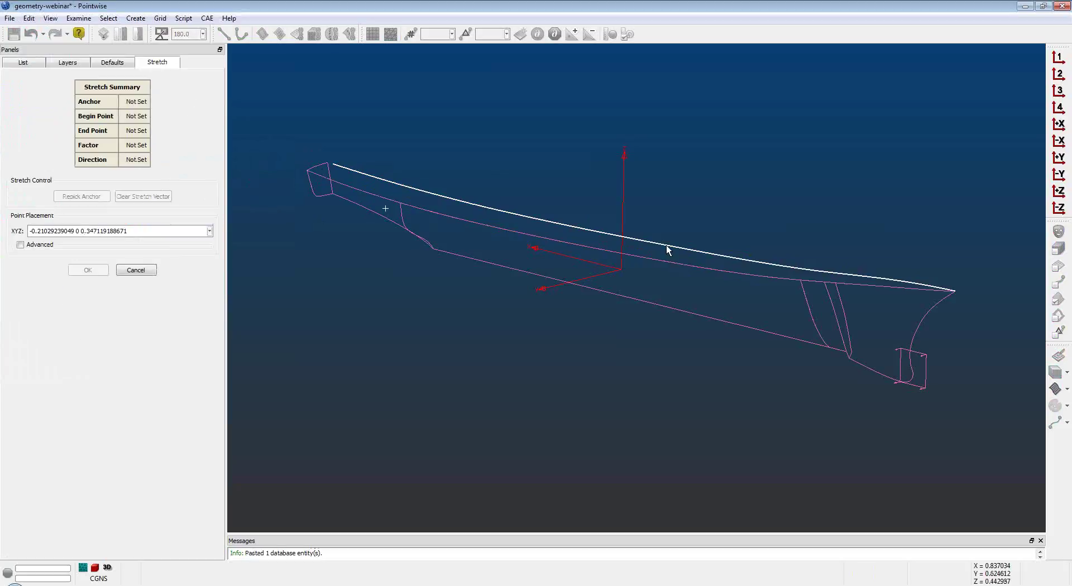
{"action": "scroll", "coordinate": [311, 160], "scroll_direction": "up", "scroll_amount": 5}
{"action": "left_click", "coordinate": [377, 192]}
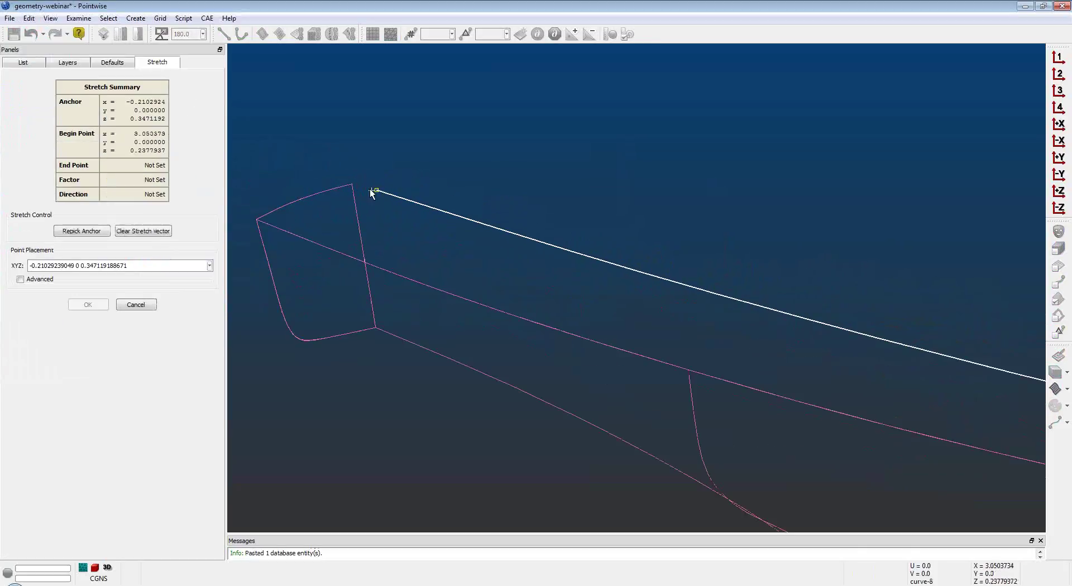
{"action": "left_click", "coordinate": [352, 183]}
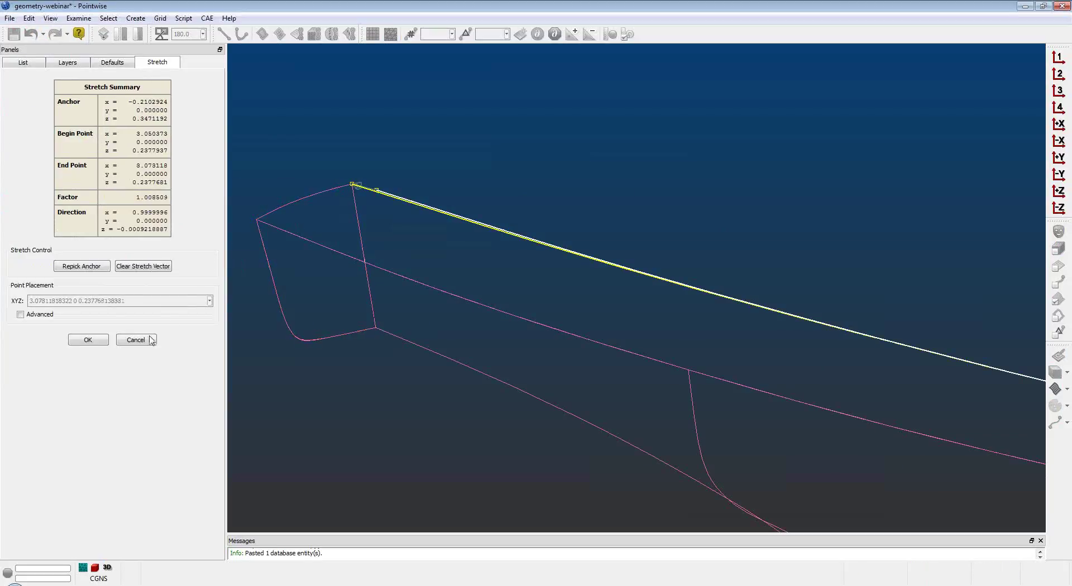
{"action": "left_click", "coordinate": [88, 340]}
{"action": "left_click", "coordinate": [534, 170]}
Create a Coons patch between the two upper-edge curves with the default fit tolerance, working in the saved hull view
{"action": "left_click", "coordinate": [1055, 92]}
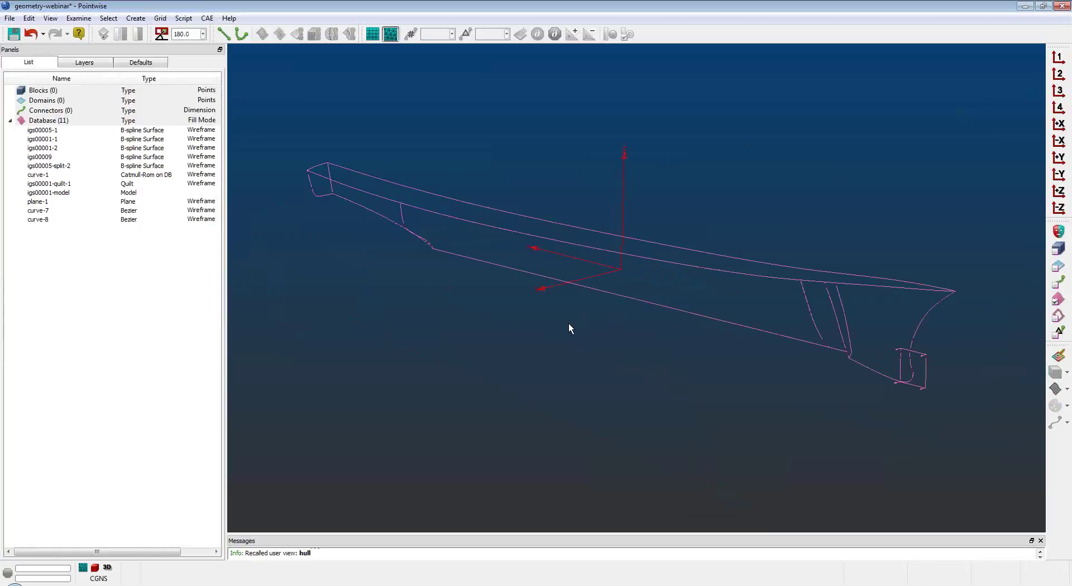
{"action": "left_click", "coordinate": [534, 223]}
{"action": "left_click", "coordinate": [535, 220]}
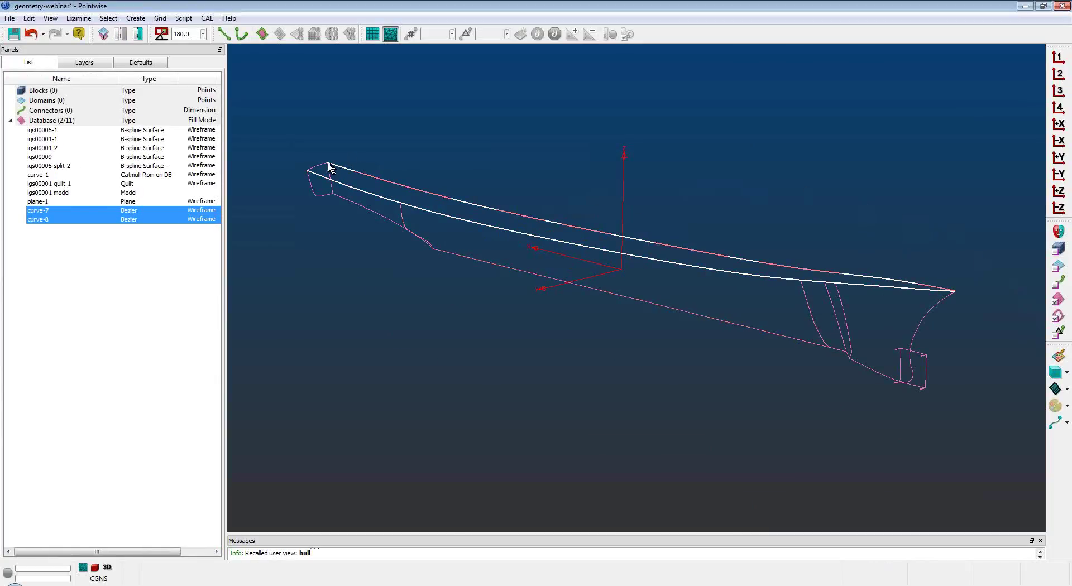
{"action": "left_click", "coordinate": [136, 18]}
{"action": "left_click", "coordinate": [163, 202]}
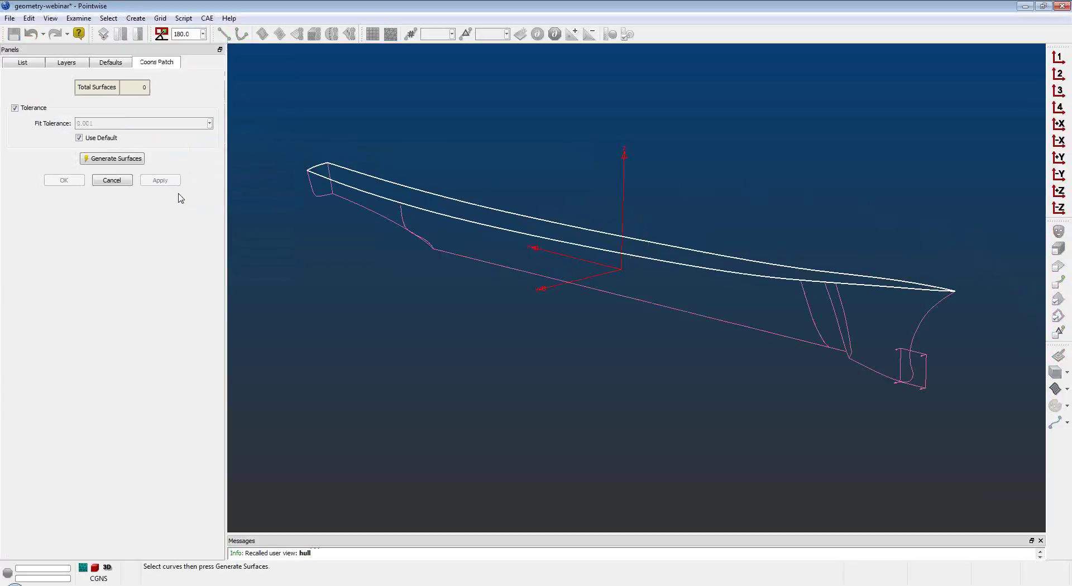
{"action": "left_click", "coordinate": [115, 159]}
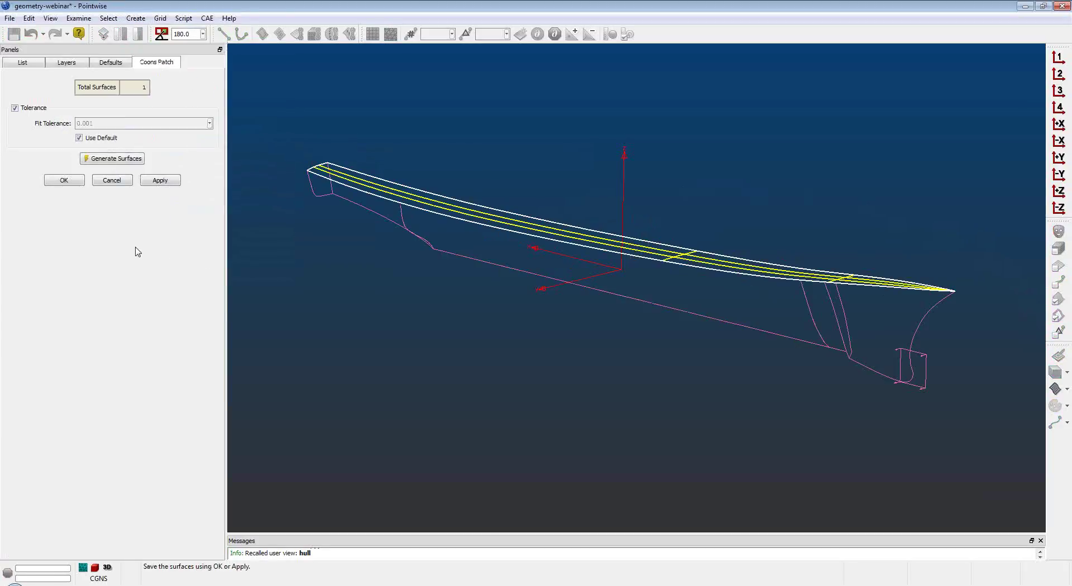
{"action": "left_click", "coordinate": [63, 181]}
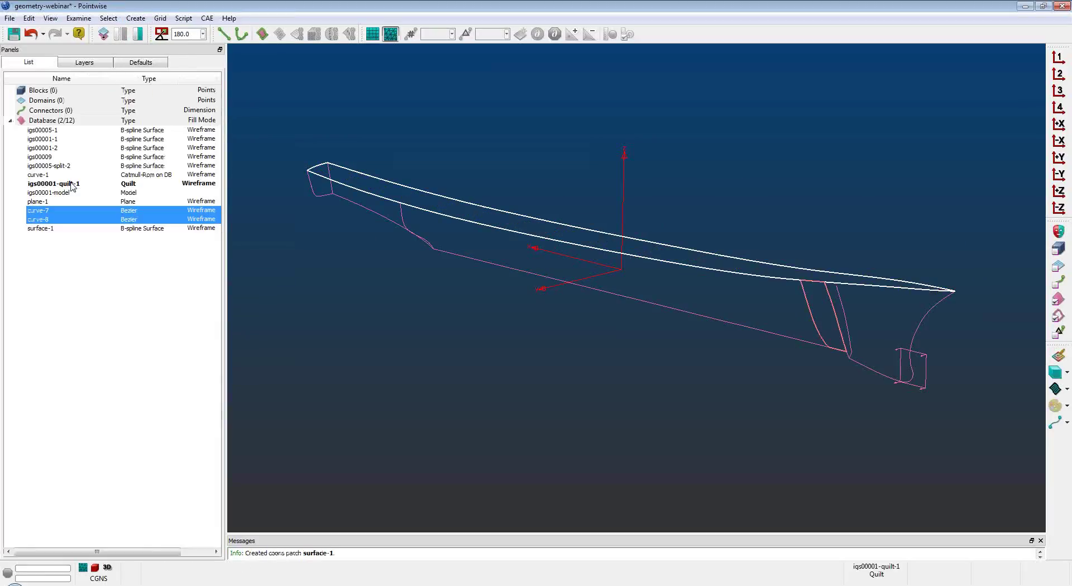
{"action": "left_click", "coordinate": [1009, 317]}
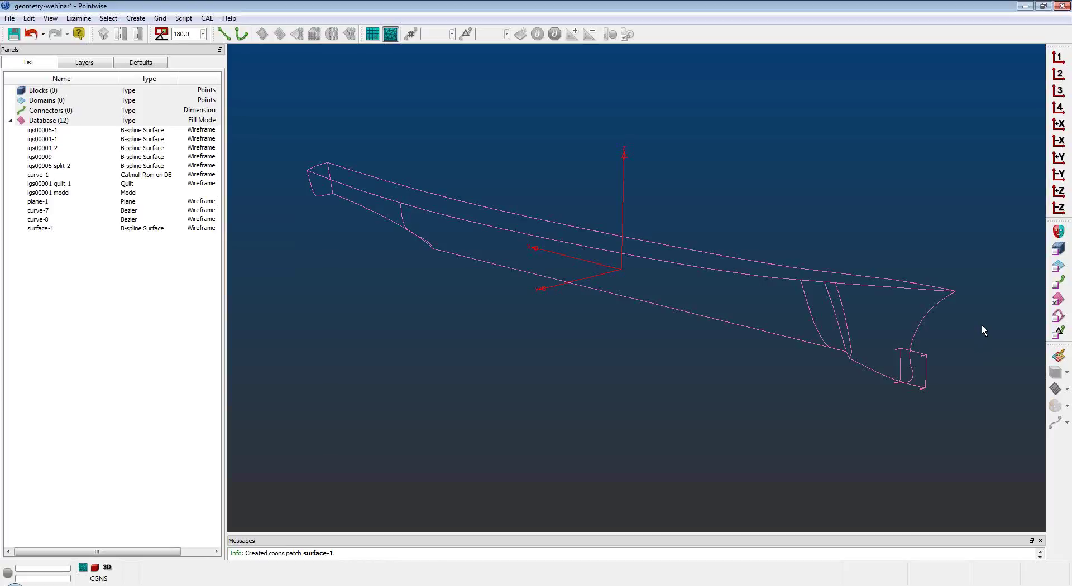
Examine boundary proximity on all database entities except the plane, probing the lower part of the rearmost patch edge in the saved front view
{"action": "key", "text": "ctrl+a"}
{"action": "left_click", "coordinate": [926, 379], "text": "ctrl"}
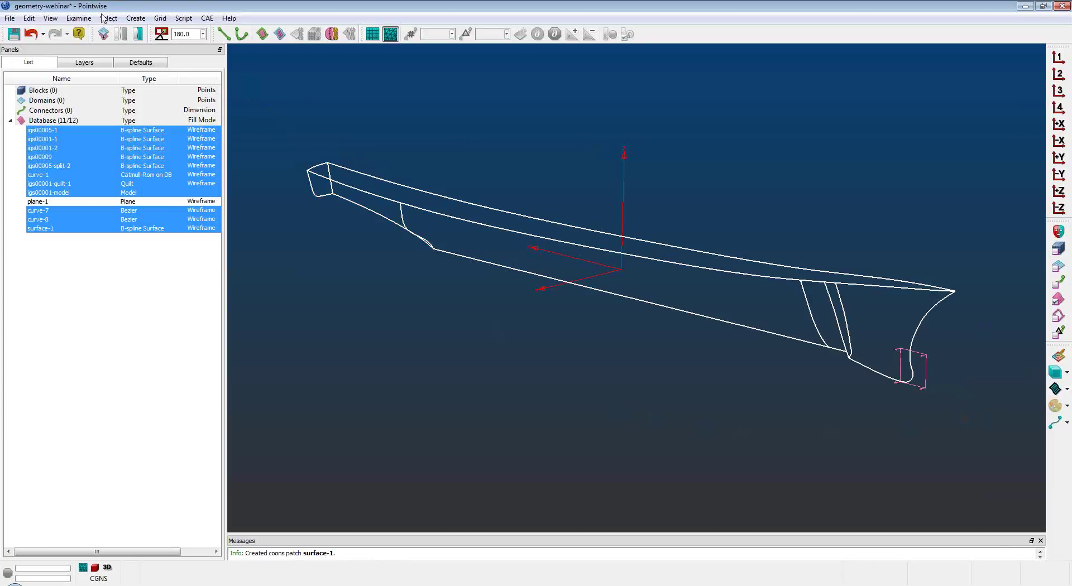
{"action": "left_click", "coordinate": [78, 18]}
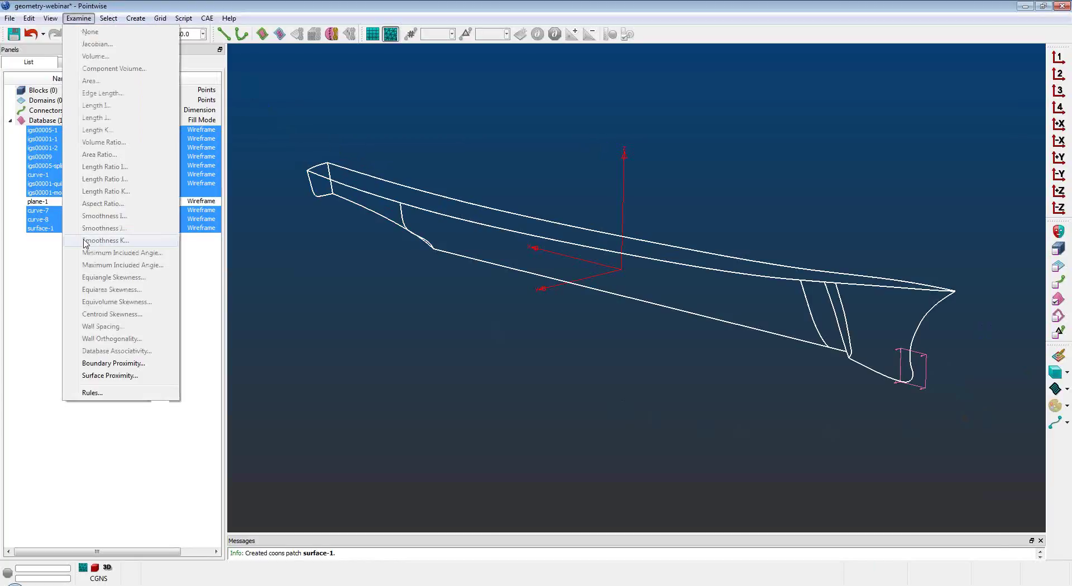
{"action": "left_click", "coordinate": [132, 364]}
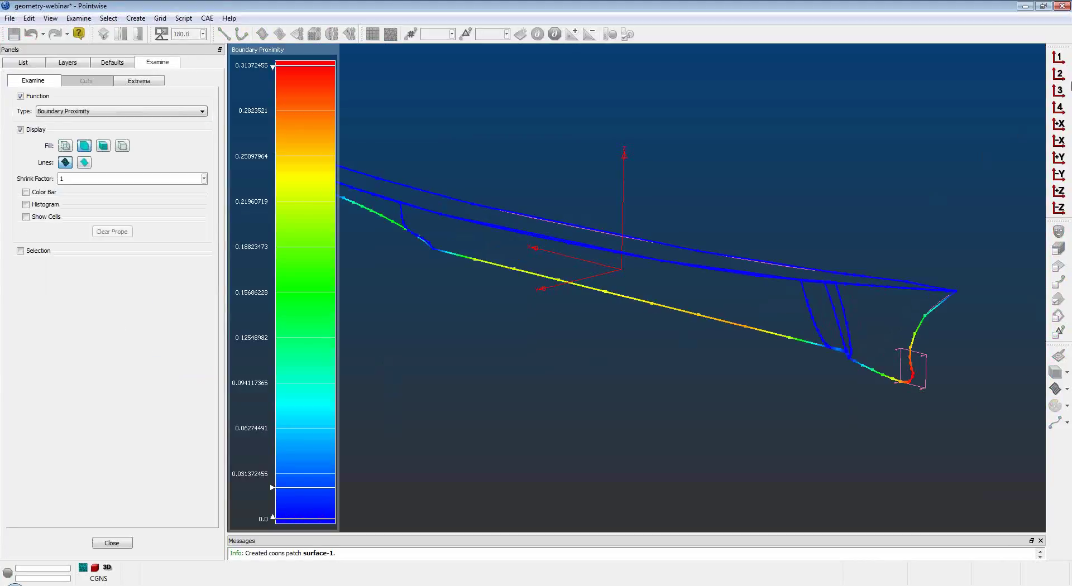
{"action": "left_click", "coordinate": [1057, 73]}
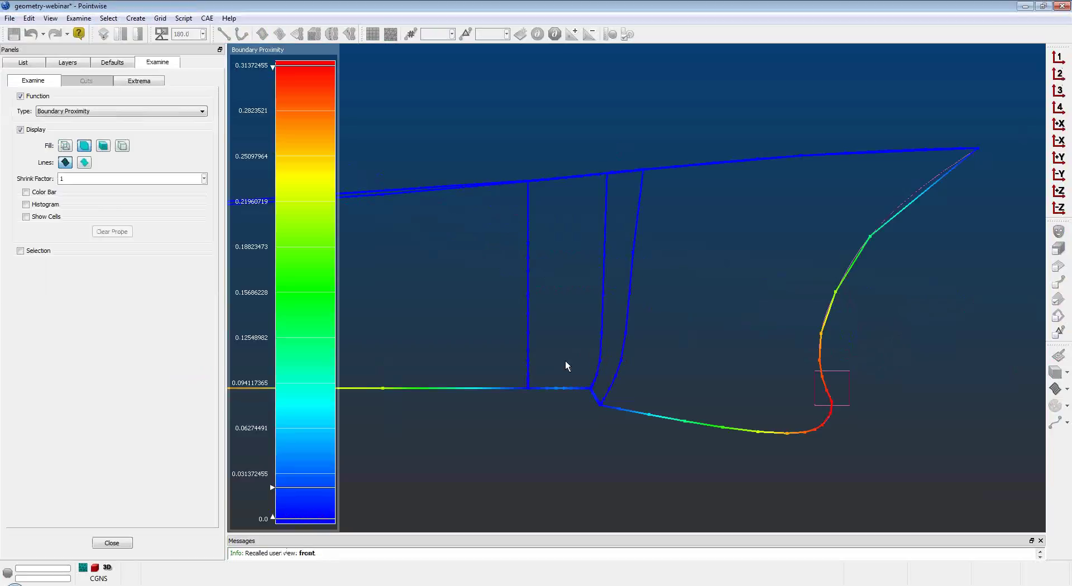
{"action": "left_click", "coordinate": [527, 366]}
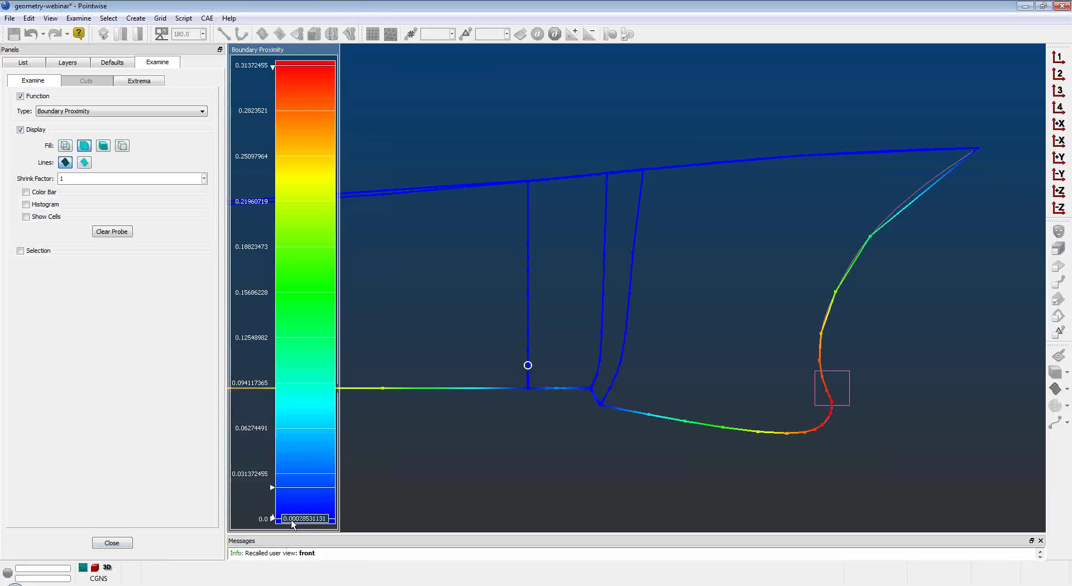
{"action": "left_click", "coordinate": [112, 543]}
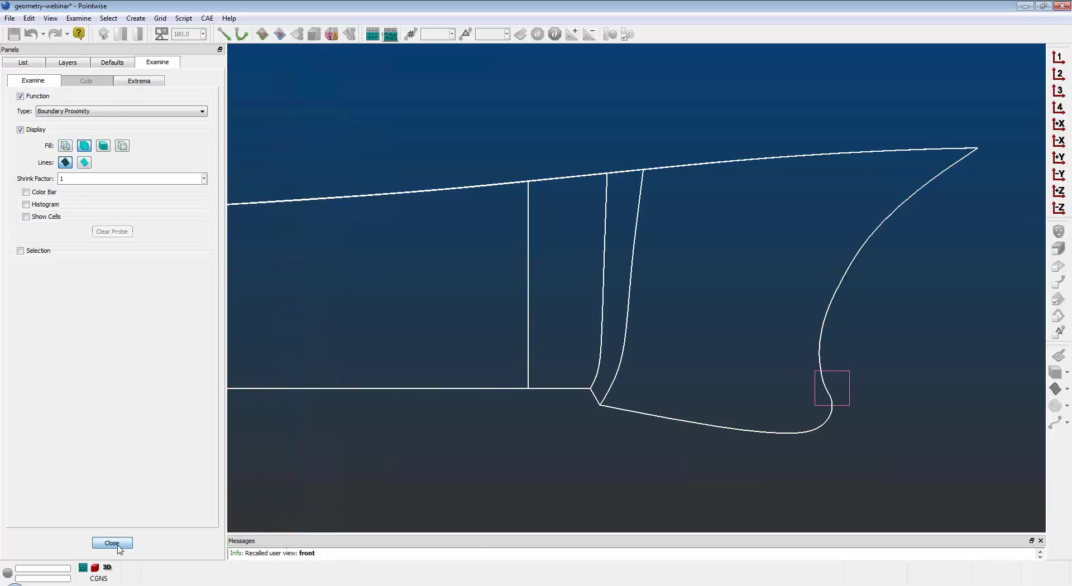
{"action": "left_click", "coordinate": [581, 425]}
{"action": "left_click", "coordinate": [1058, 92]}
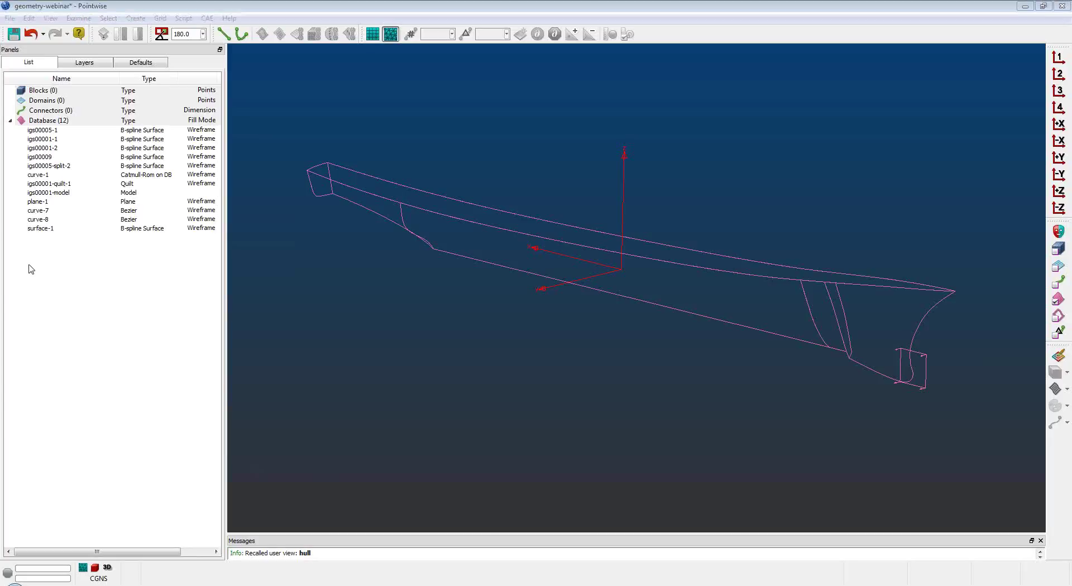
{"action": "key", "text": "alt+Tab"}
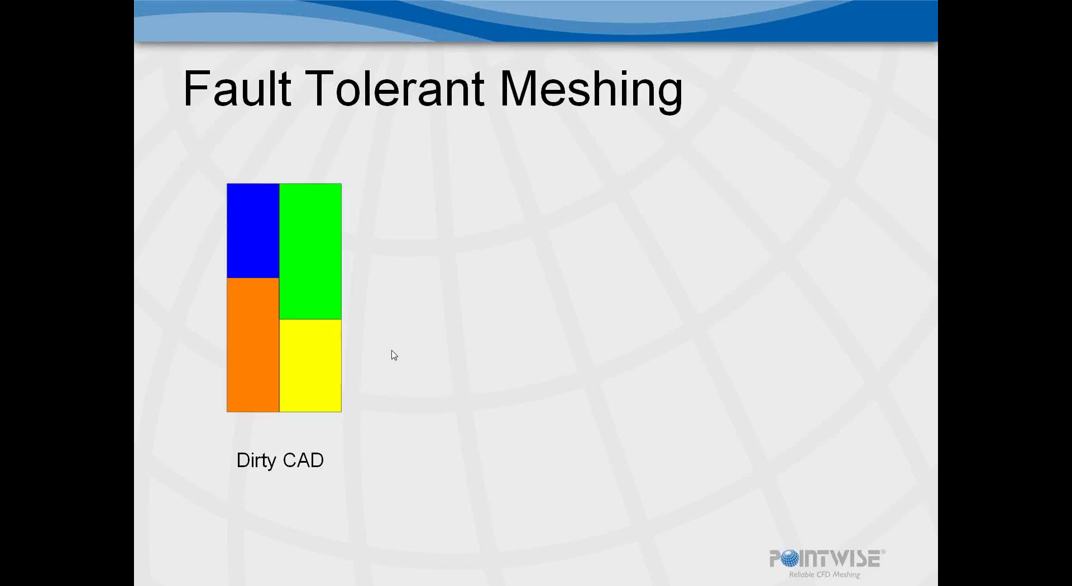
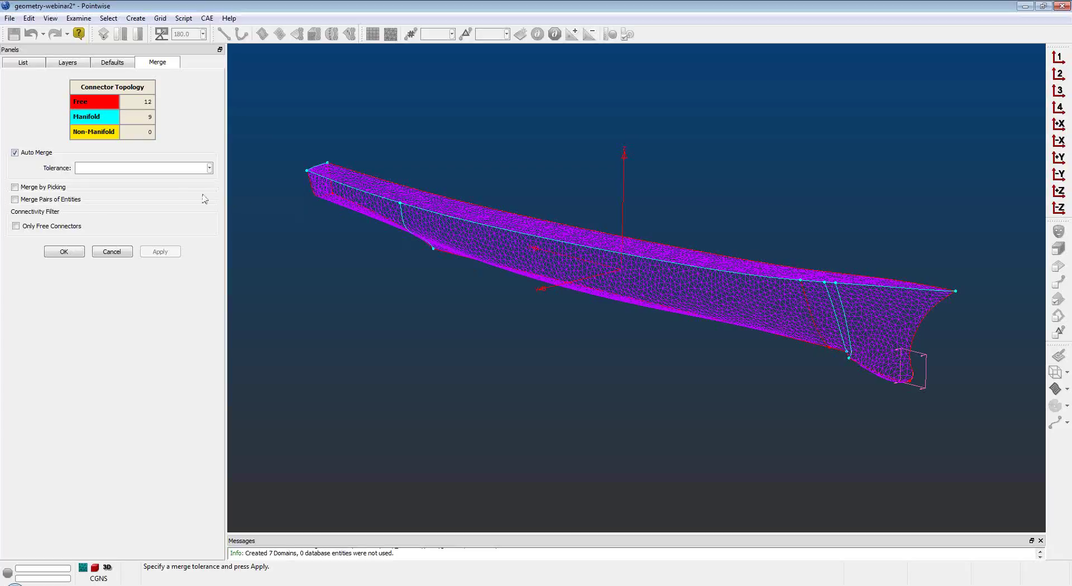
Auto-merge the hull's connectors with a tolerance of 0.001, and undo the merge along with the domain creation
{"action": "left_click", "coordinate": [141, 168]}
{"action": "type", "text": "0.001"}
{"action": "left_click", "coordinate": [167, 252]}
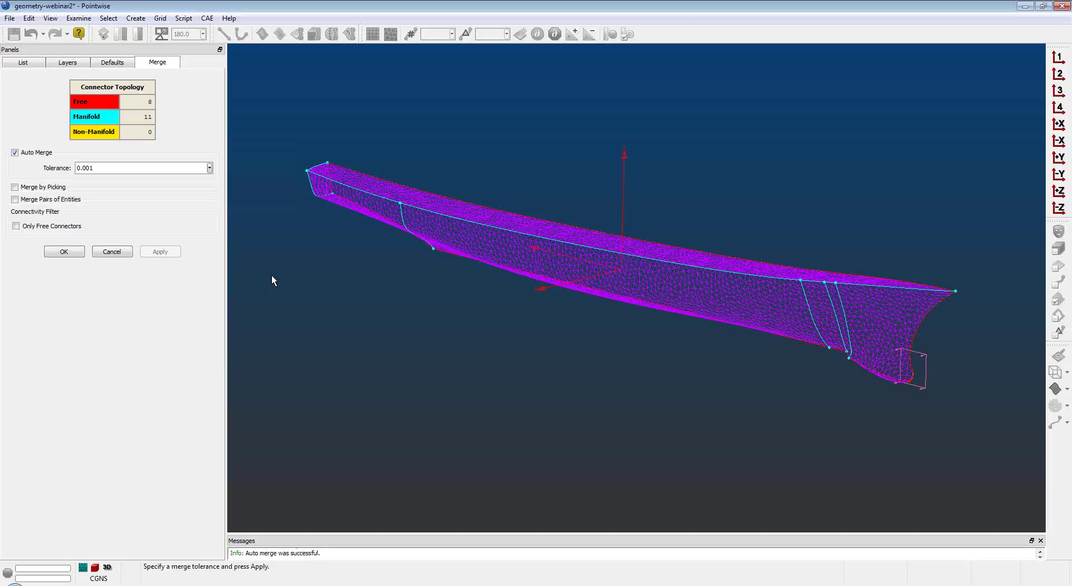
{"action": "left_click", "coordinate": [63, 251]}
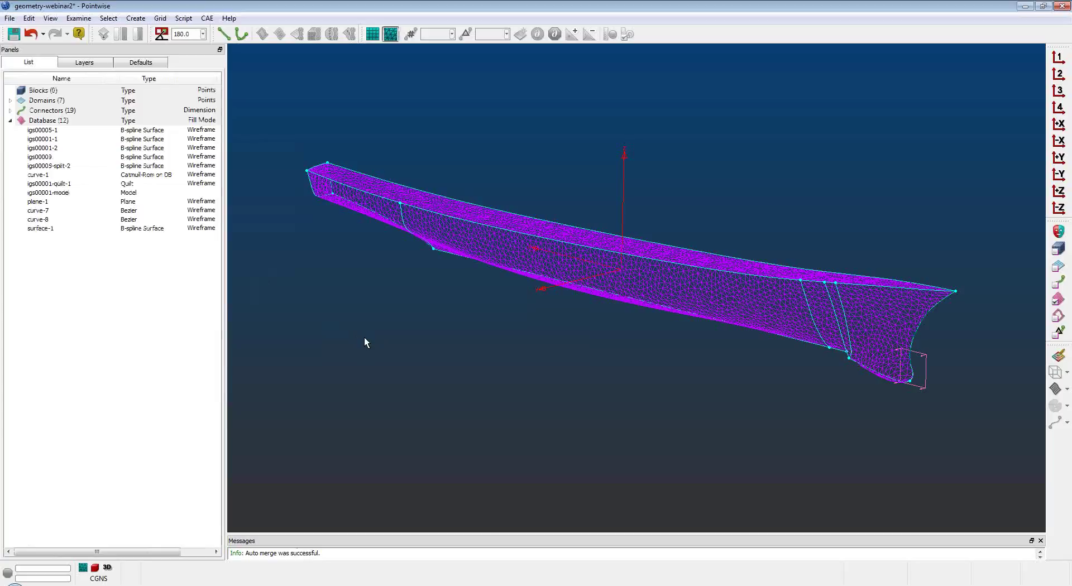
{"action": "key", "text": "ctrl+z"}
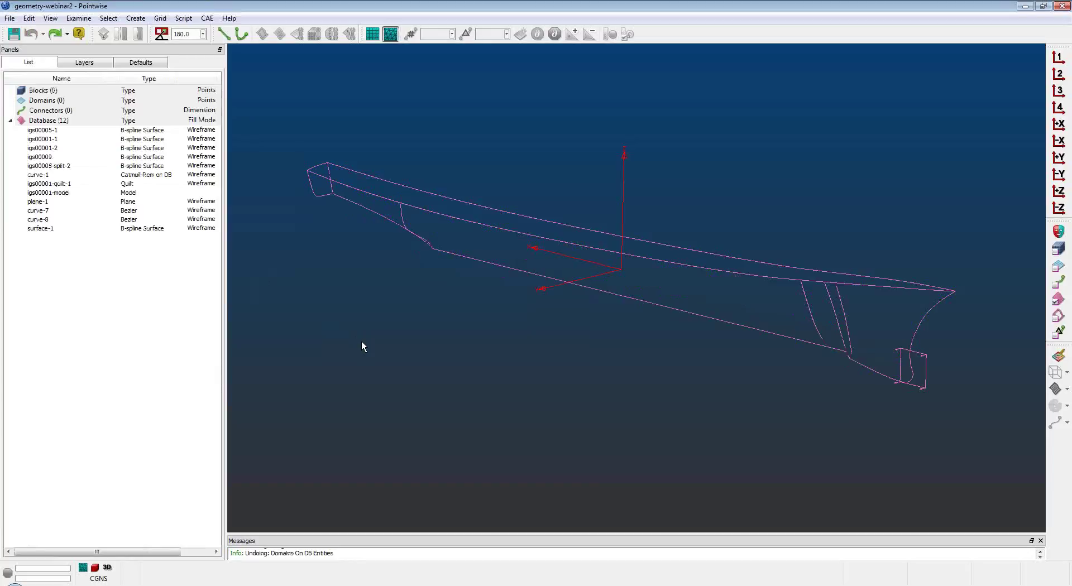
Assemble all the hull surfaces into a single model with an edge tolerance of 0.001
{"action": "key", "text": "ctrl+a"}
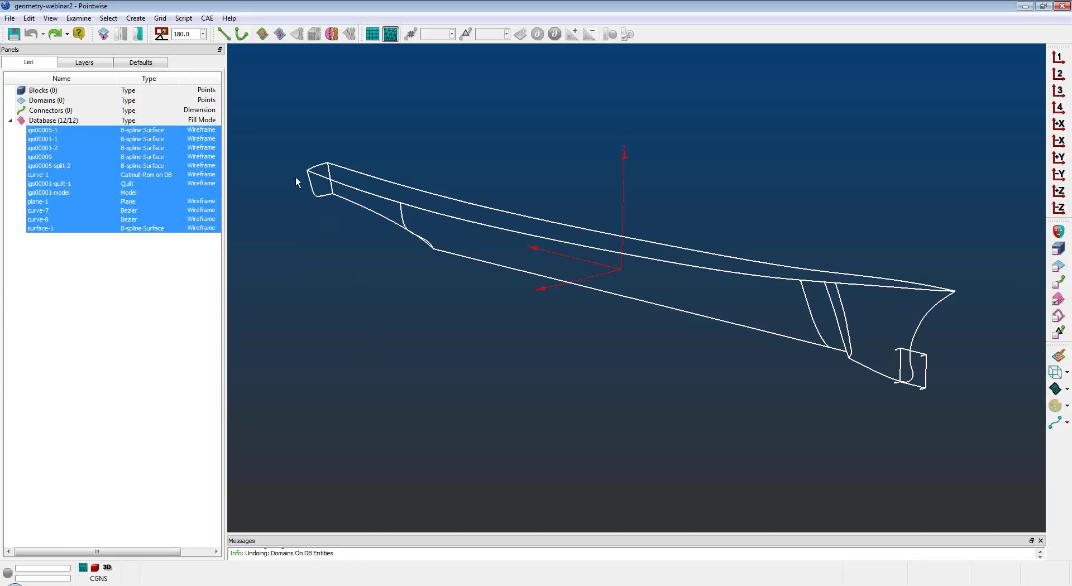
{"action": "left_click", "coordinate": [135, 18]}
{"action": "mouse_move", "coordinate": [150, 62]}
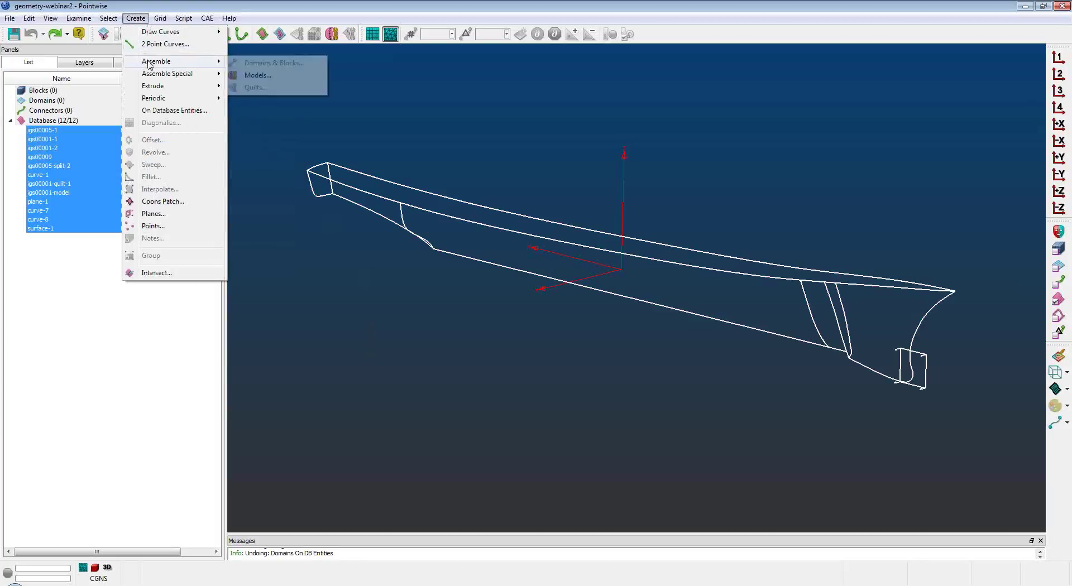
{"action": "left_click", "coordinate": [243, 74]}
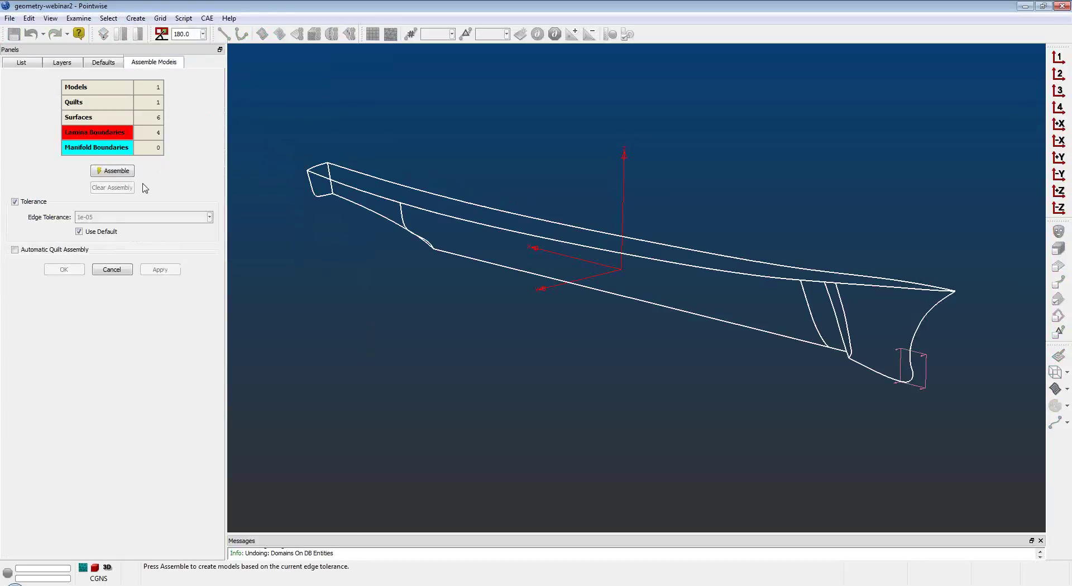
{"action": "left_click", "coordinate": [79, 231]}
{"action": "left_click_drag", "start_coordinate": [94, 217], "coordinate": [62, 217]}
{"action": "type", "text": "0."}
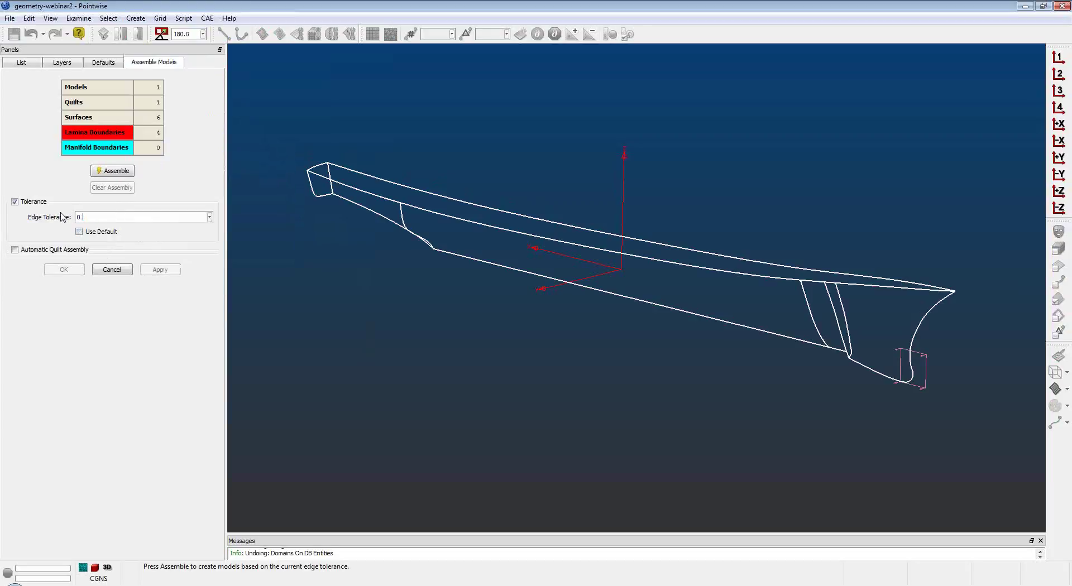
{"action": "type", "text": "001"}
{"action": "left_click", "coordinate": [116, 170]}
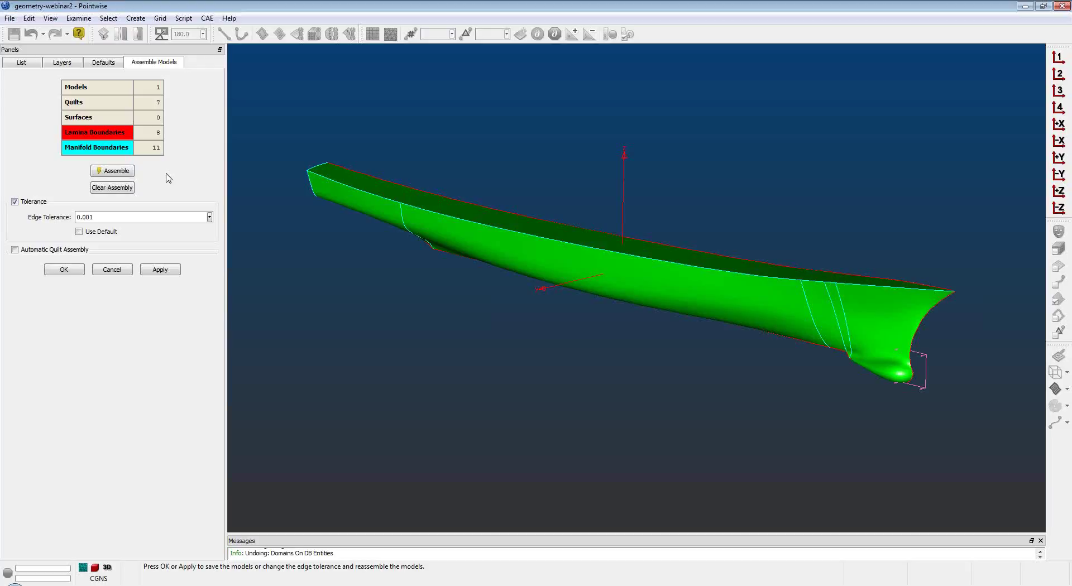
{"action": "left_click", "coordinate": [66, 270]}
{"action": "left_click", "coordinate": [297, 263]}
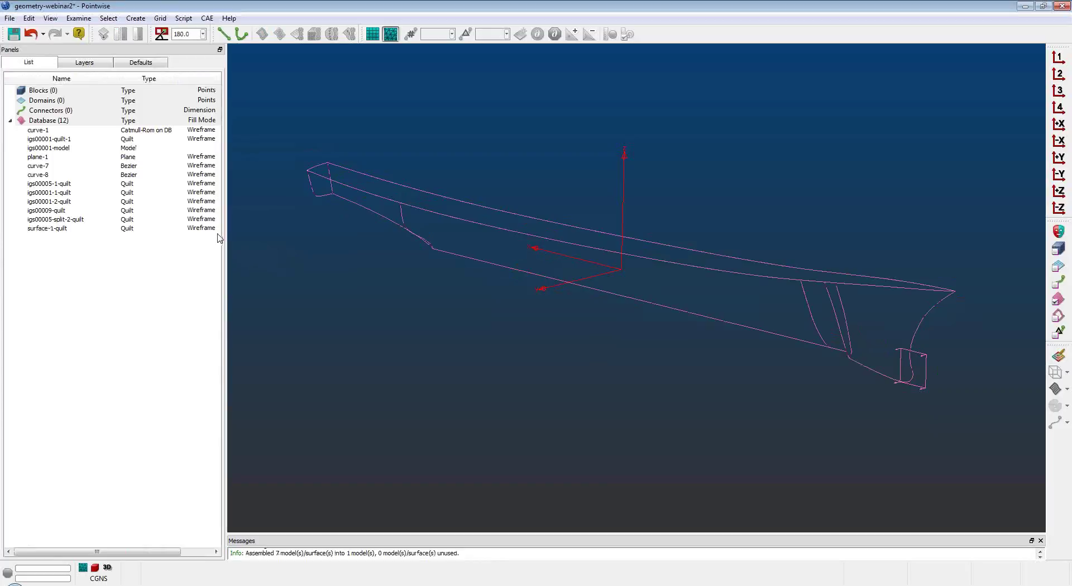
Create surface domains on the assembled model igs00001-model
{"action": "left_click", "coordinate": [129, 150]}
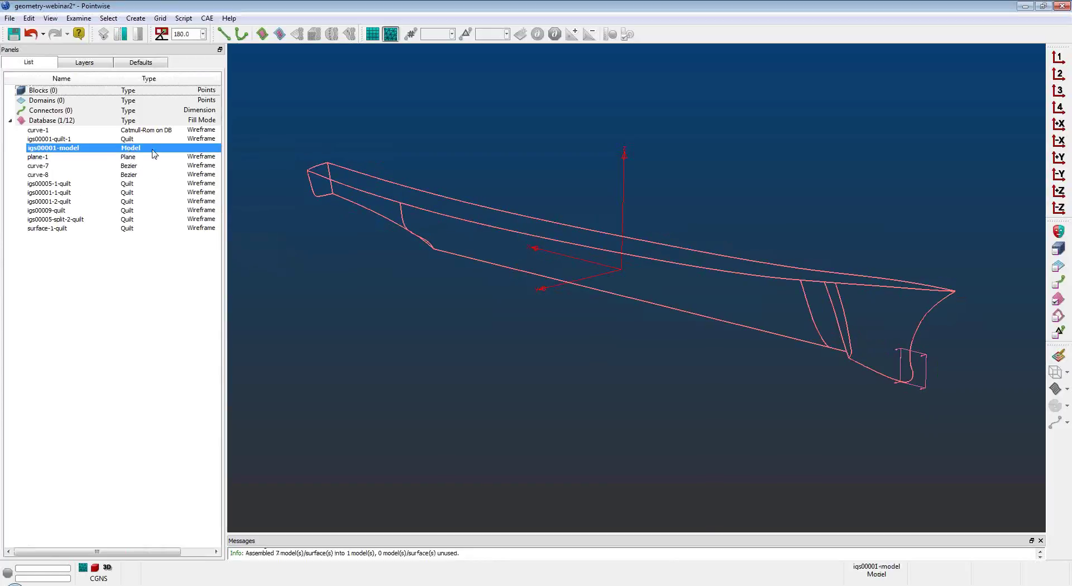
{"action": "left_click", "coordinate": [279, 34]}
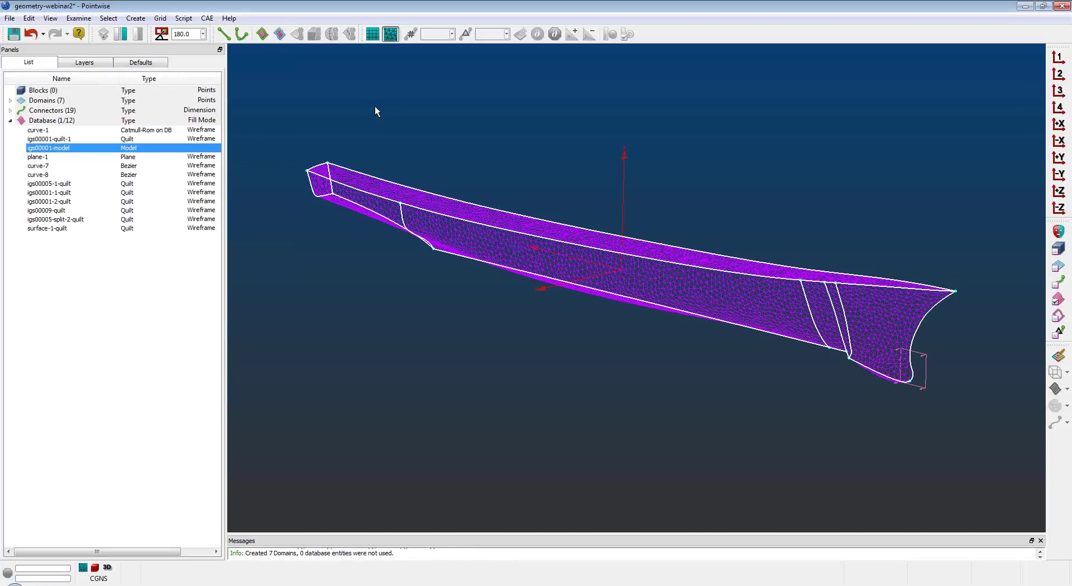
{"action": "left_click", "coordinate": [375, 107]}
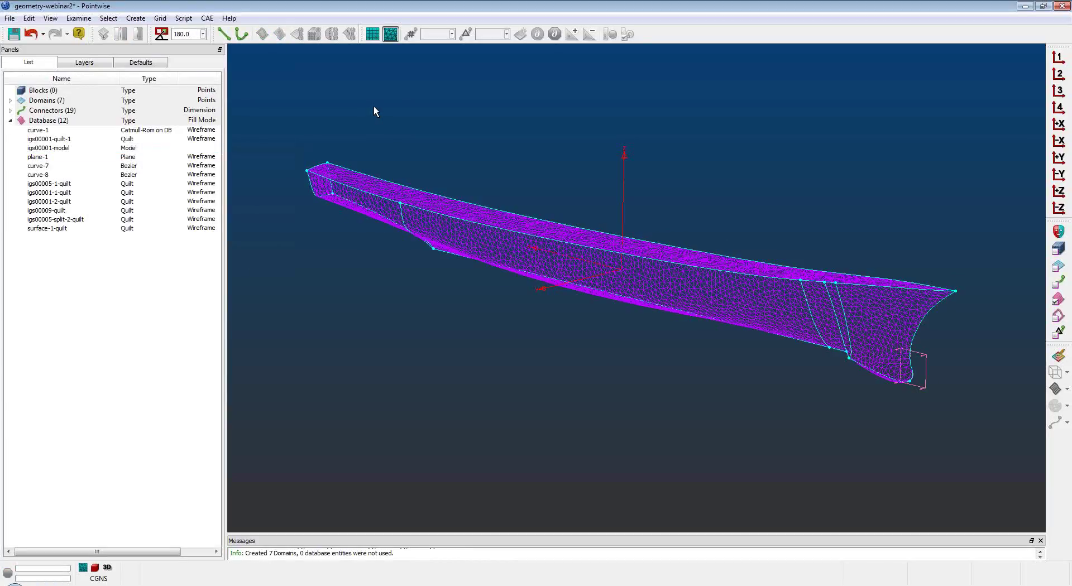
Check the connector topology of the new domains by auto-merging with a tolerance of 0.001, and undo the domain creation
{"action": "left_click", "coordinate": [160, 18]}
{"action": "left_click", "coordinate": [180, 94]}
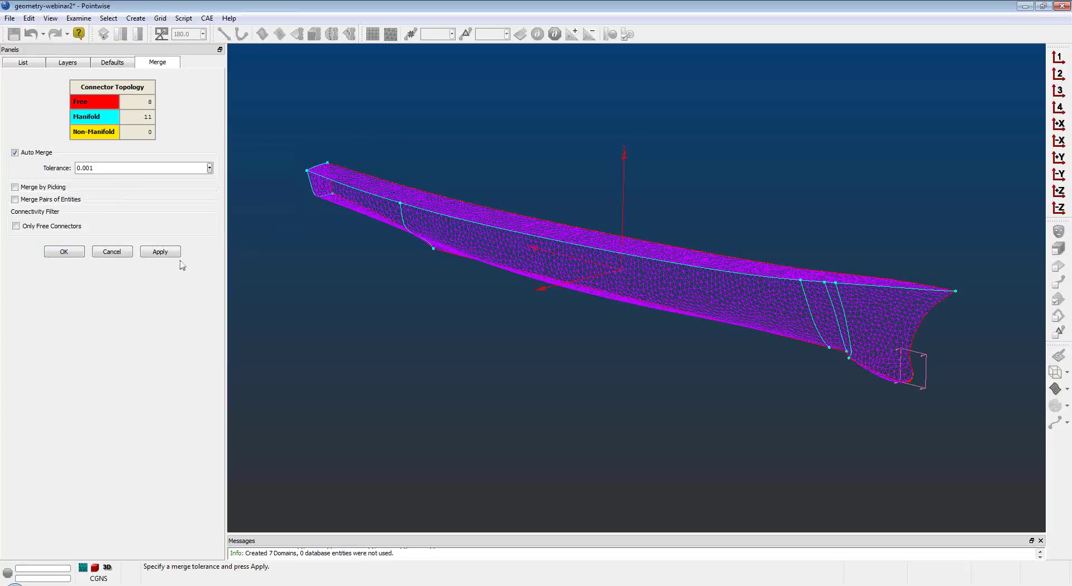
{"action": "left_click", "coordinate": [65, 254]}
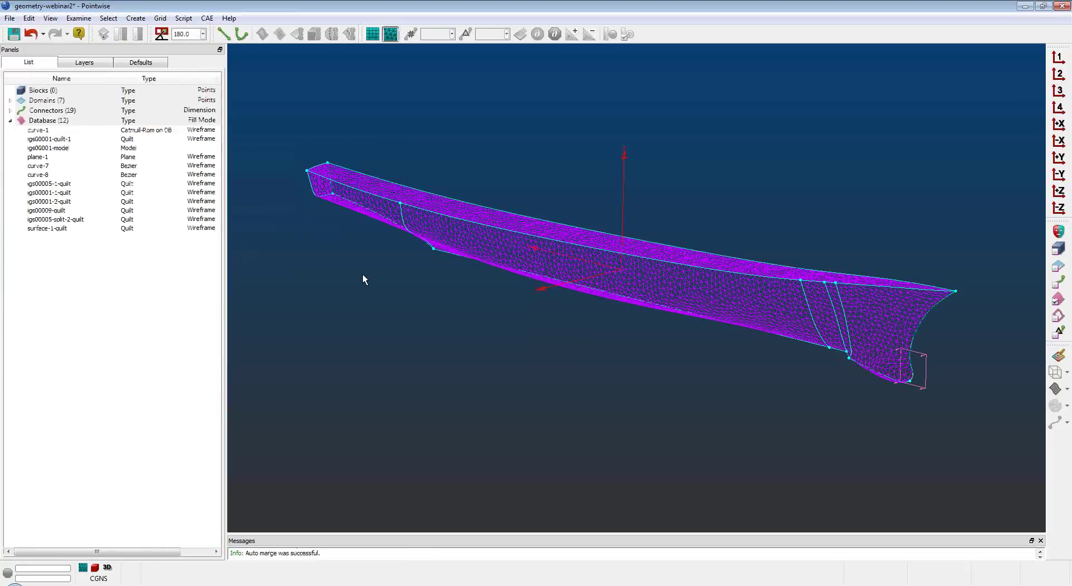
{"action": "key", "text": "ctrl+z"}
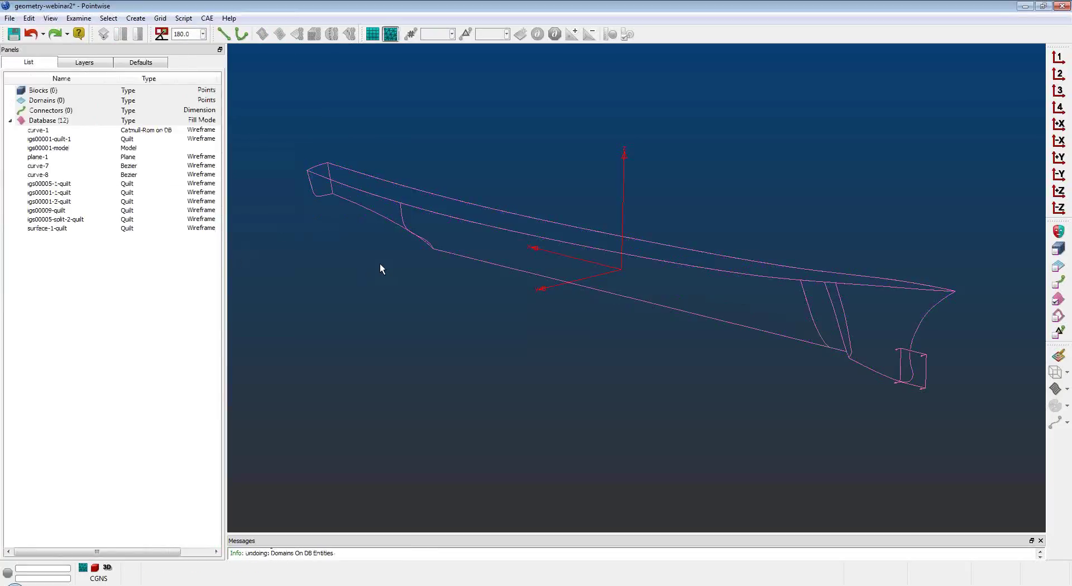
Display all database entities as shaded and apply rainbow colors to tell the quilts apart
{"action": "key", "text": "ctrl+a"}
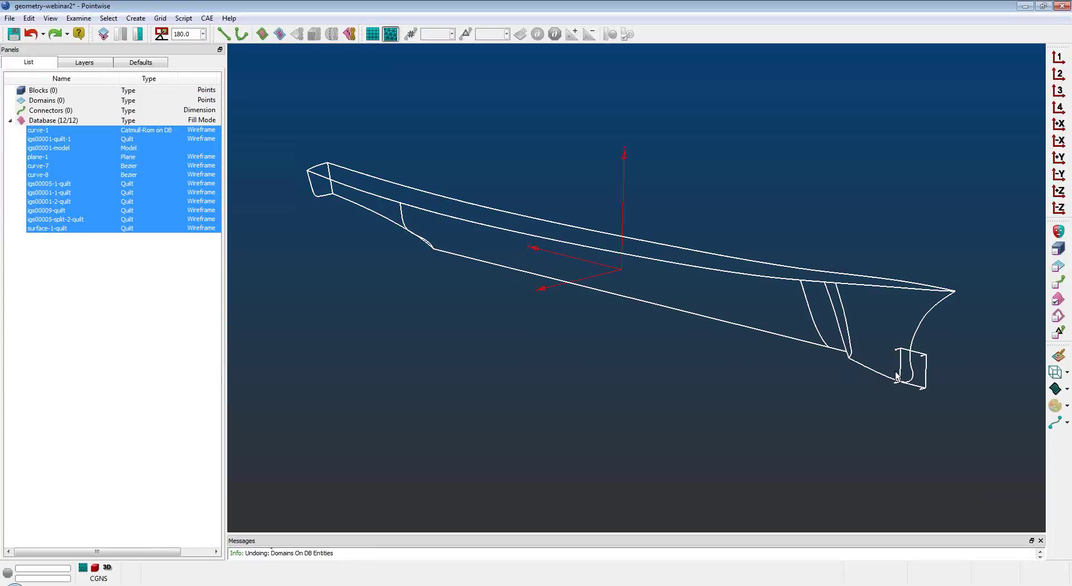
{"action": "left_click", "coordinate": [1067, 373]}
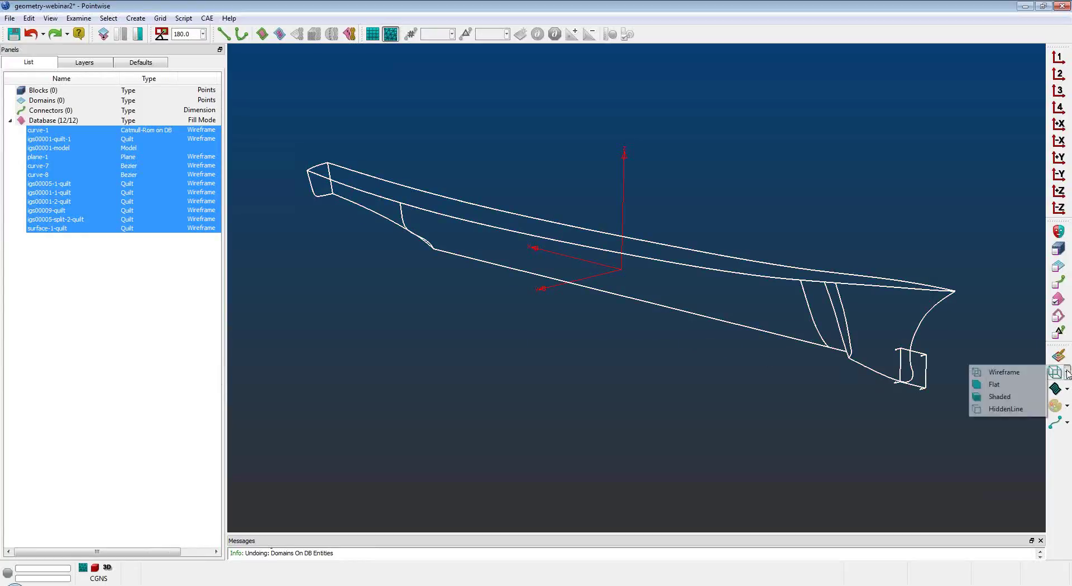
{"action": "left_click", "coordinate": [1013, 397]}
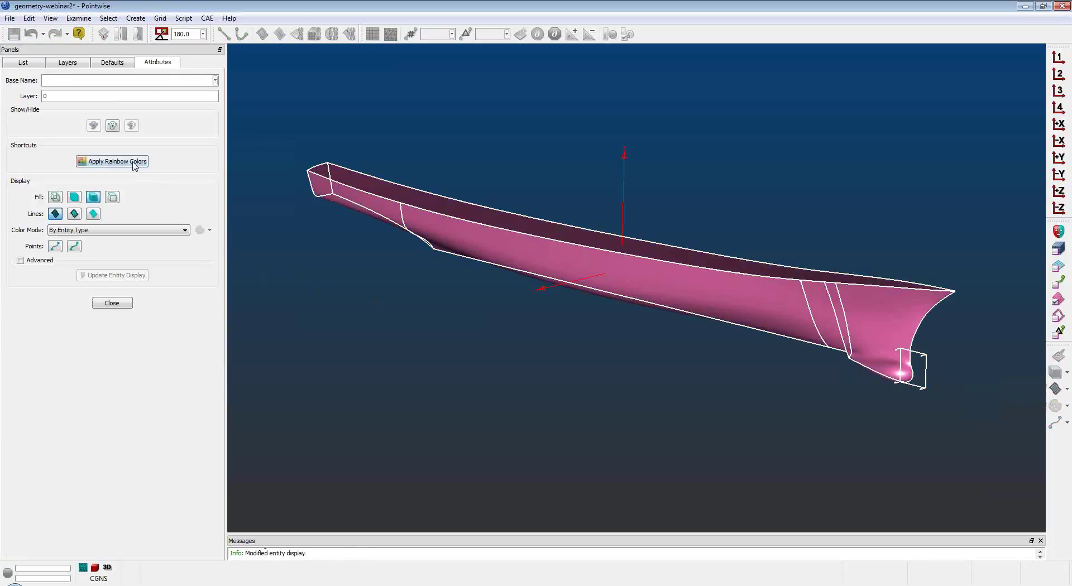
{"action": "left_click", "coordinate": [115, 162]}
{"action": "left_click", "coordinate": [112, 304]}
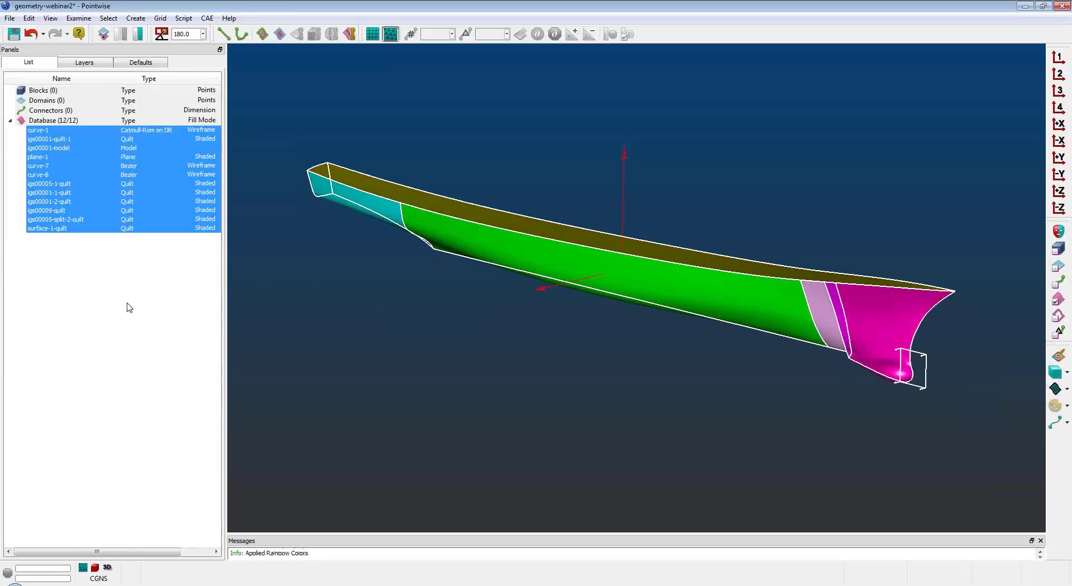
{"action": "left_click", "coordinate": [614, 362]}
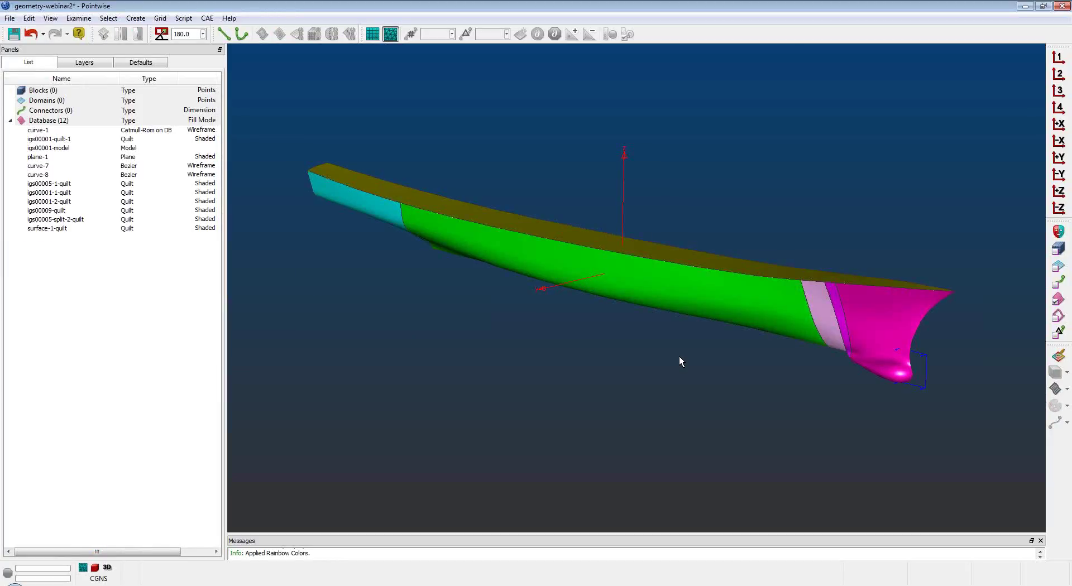
Assemble the long mid-hull quilt and the adjacent narrow quilt toward the bow into one quilt
{"action": "left_click", "coordinate": [685, 307]}
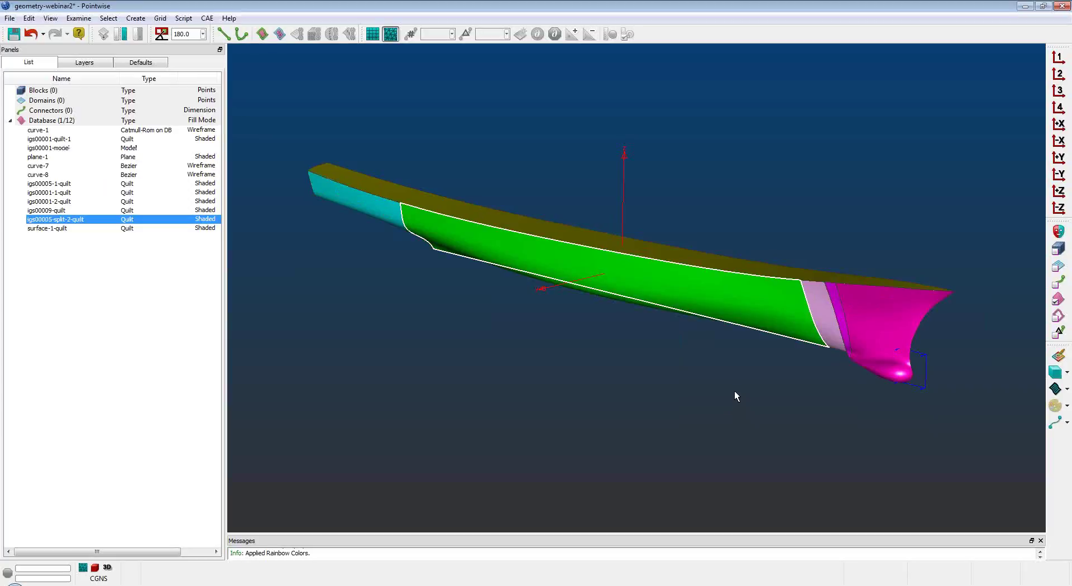
{"action": "left_click", "coordinate": [828, 338]}
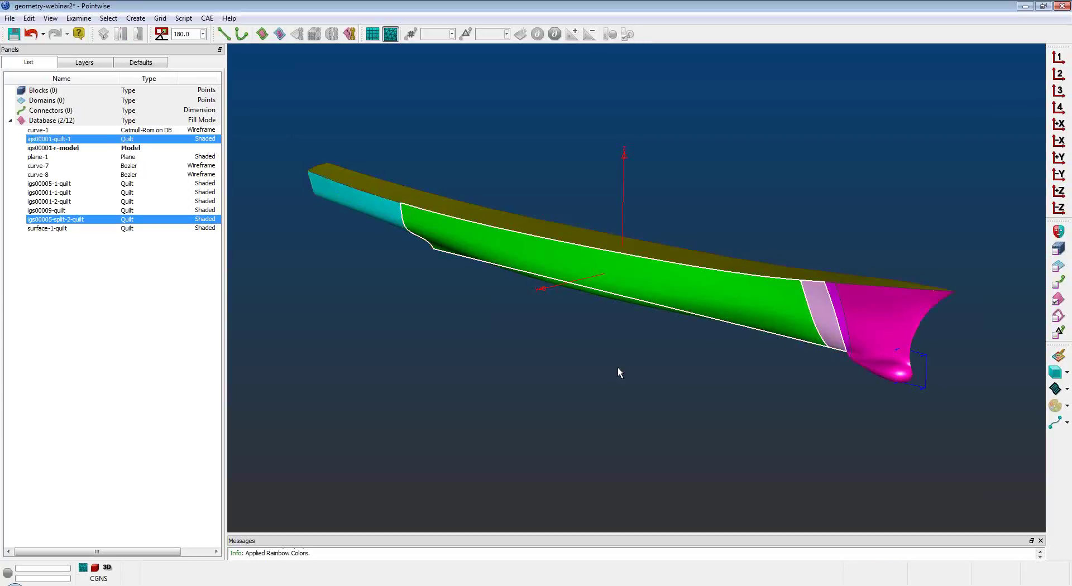
{"action": "left_click", "coordinate": [349, 34]}
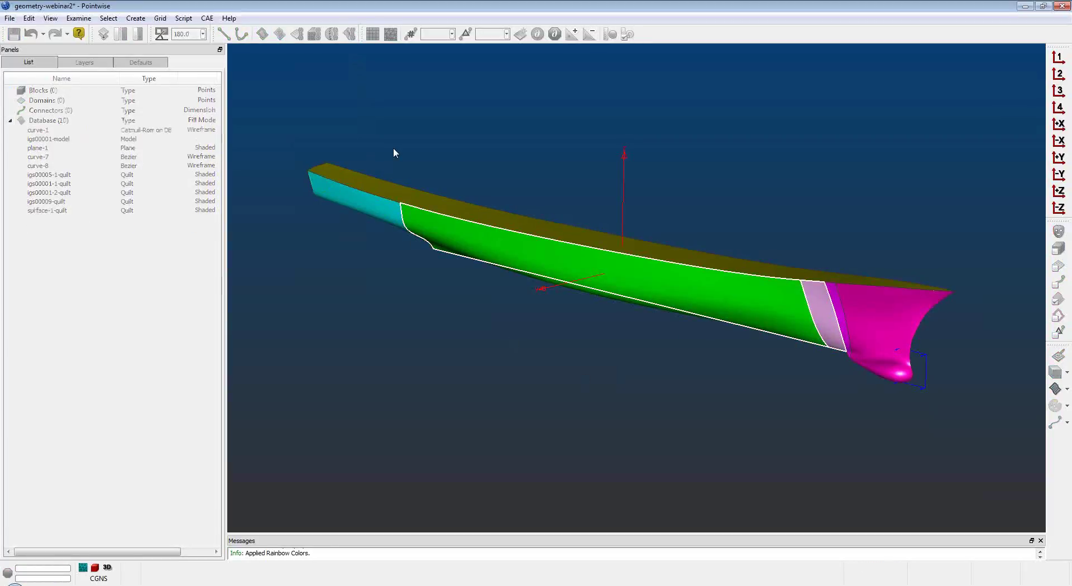
Return all database entities to wireframe display and set their color mode to By Entity Type
{"action": "key", "text": "ctrl+a"}
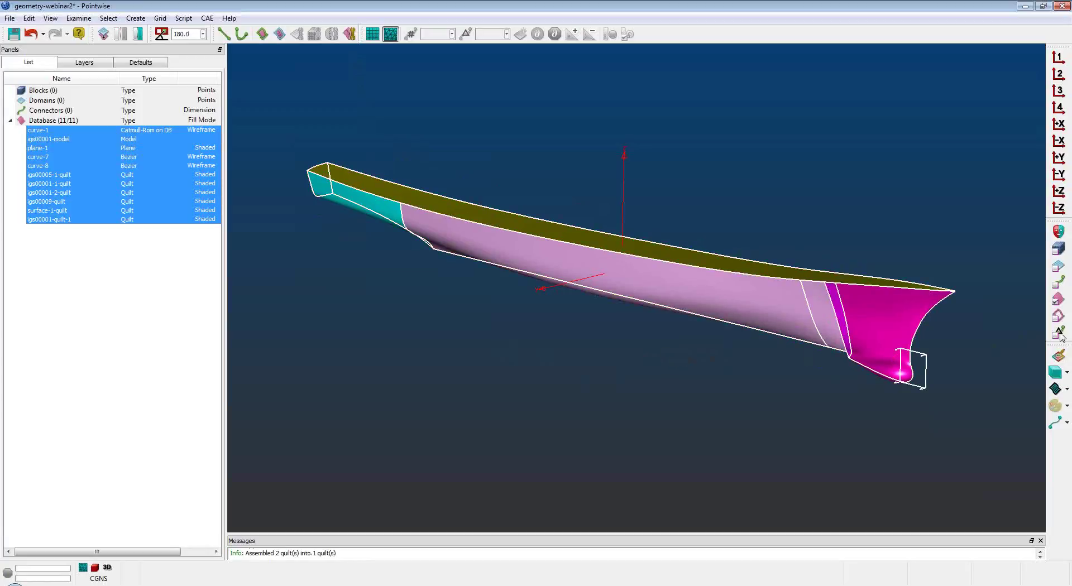
{"action": "left_click", "coordinate": [1065, 372]}
{"action": "left_click", "coordinate": [1003, 372]}
{"action": "left_click", "coordinate": [1058, 355]}
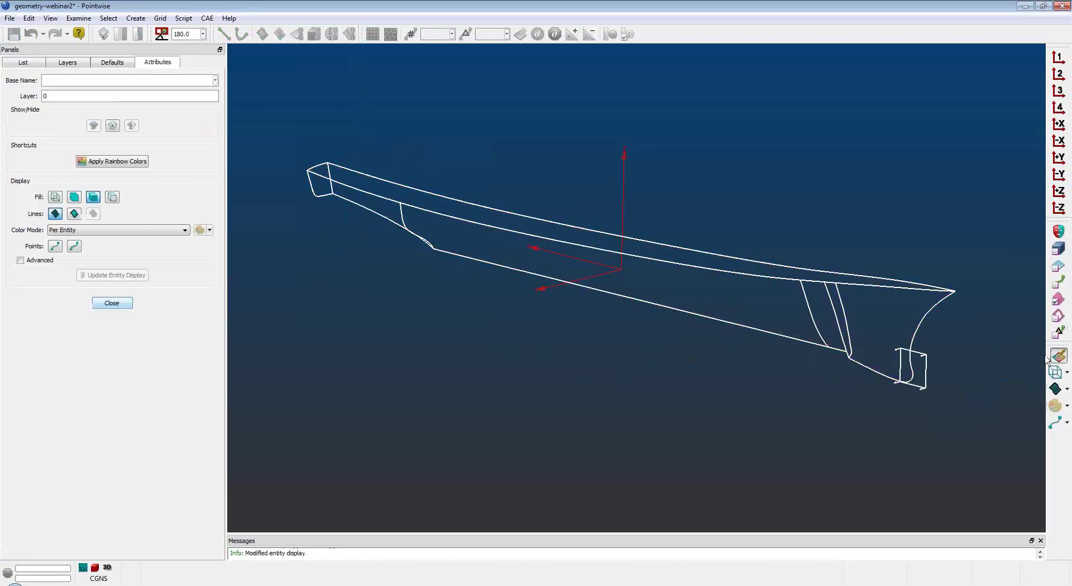
{"action": "left_click", "coordinate": [130, 231]}
{"action": "left_click", "coordinate": [127, 257]}
{"action": "left_click", "coordinate": [115, 275]}
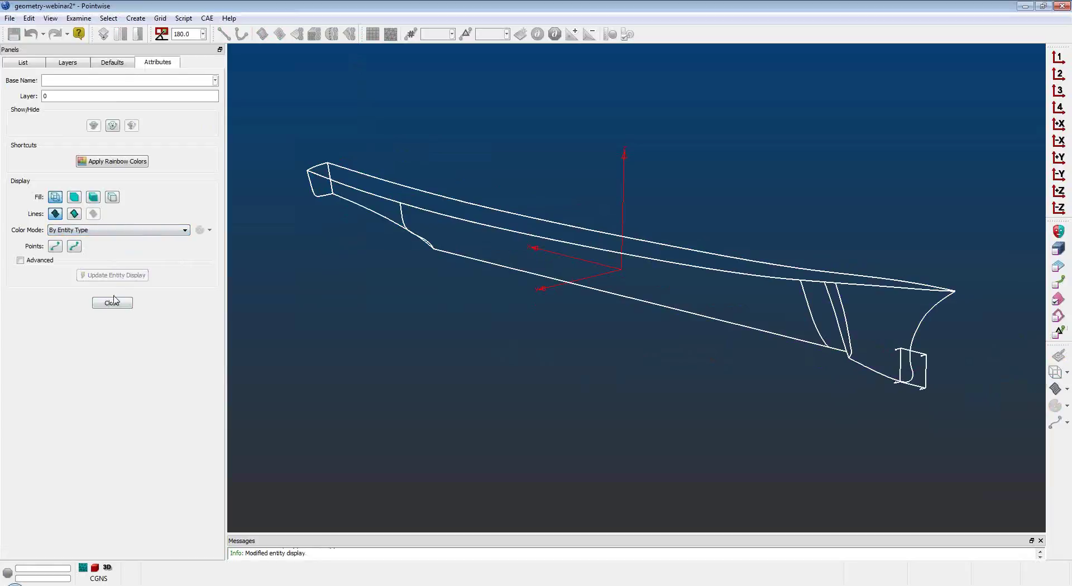
{"action": "left_click", "coordinate": [112, 303]}
{"action": "left_click", "coordinate": [360, 327]}
Create surface domains on igs00001-model, checking them in the saved front and hull views, and undo the creation
{"action": "left_click", "coordinate": [420, 251]}
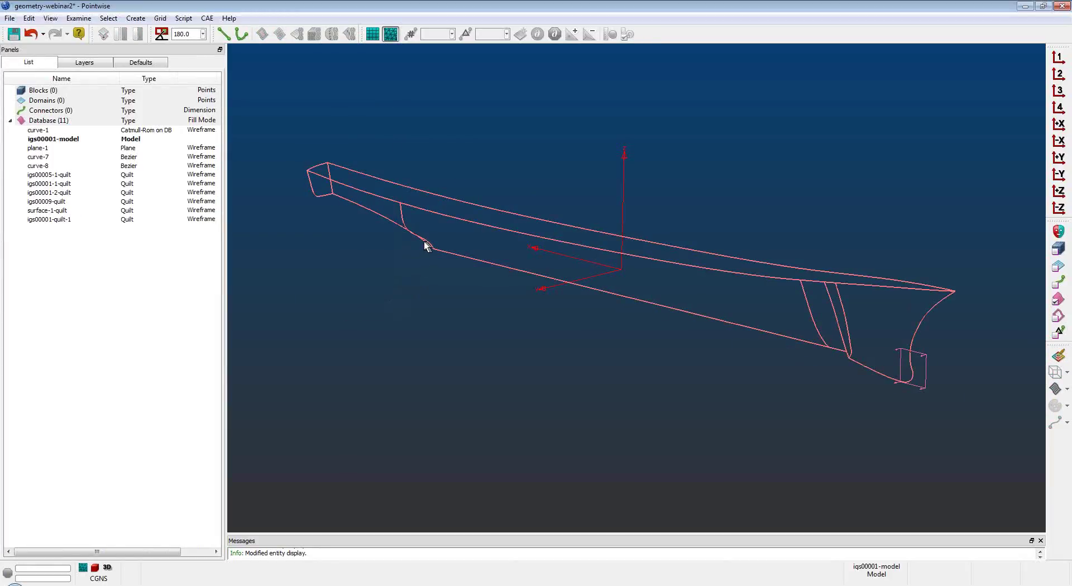
{"action": "left_click", "coordinate": [279, 34]}
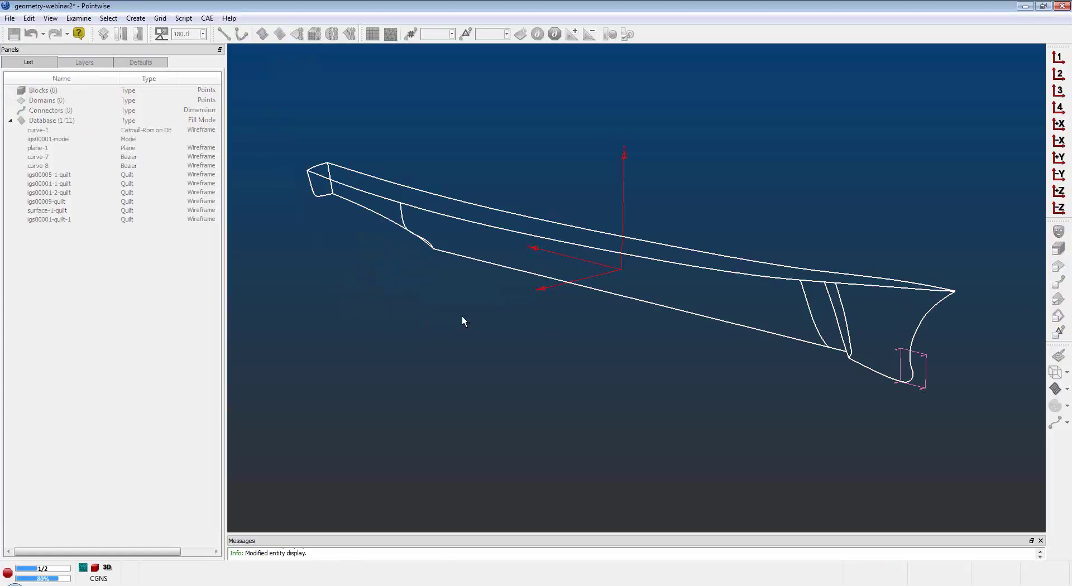
{"action": "left_click", "coordinate": [1059, 74]}
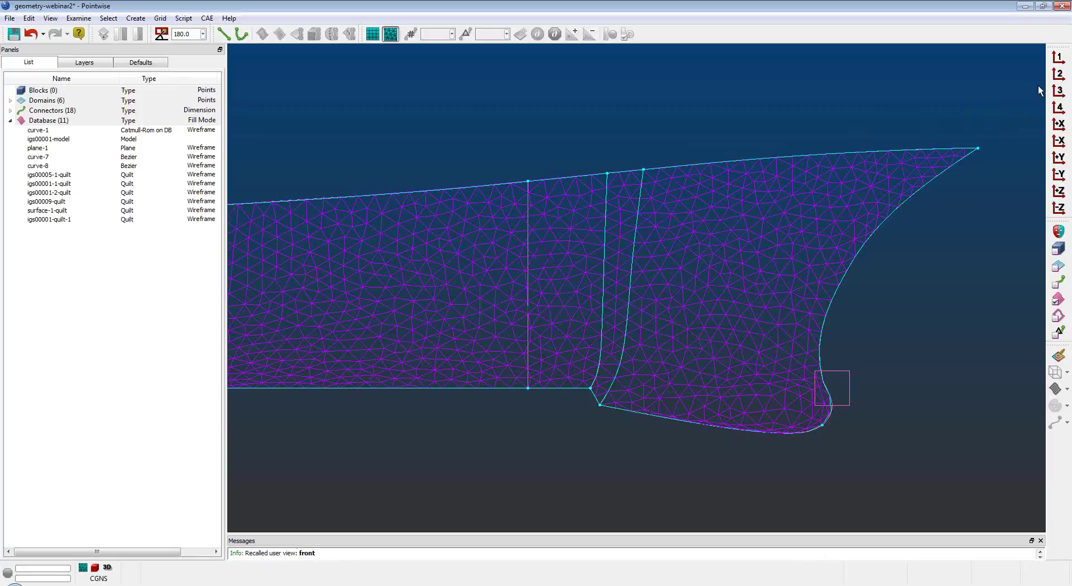
{"action": "left_click", "coordinate": [1057, 90]}
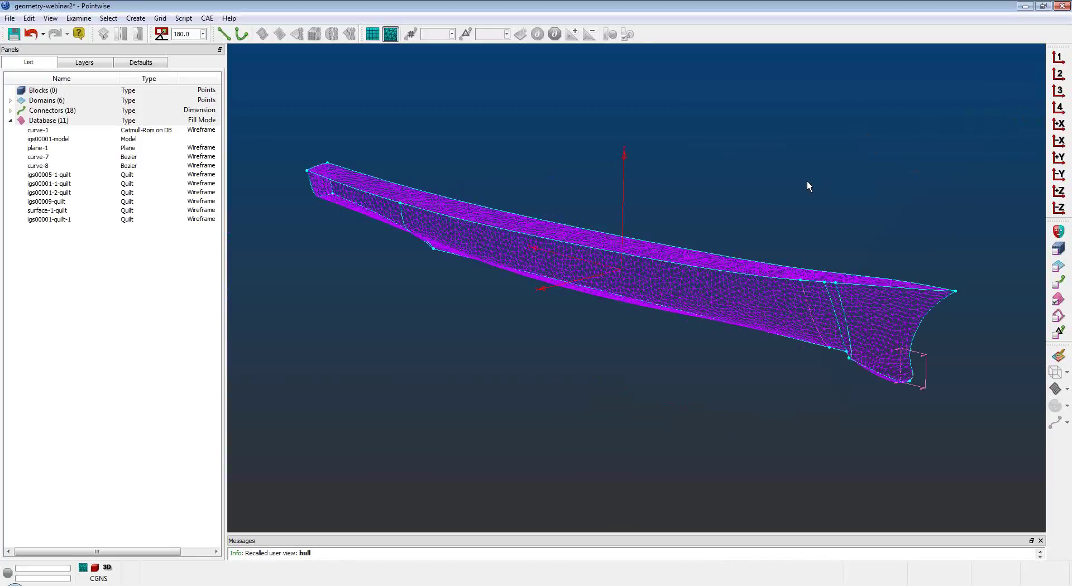
{"action": "key", "text": "ctrl+z"}
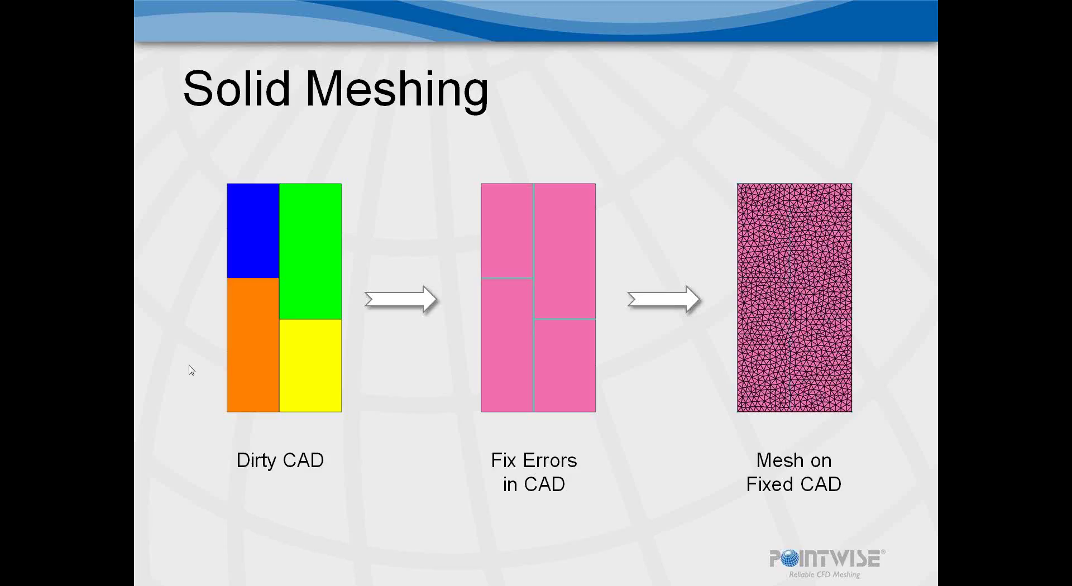
{"action": "left_click", "coordinate": [207, 366]}
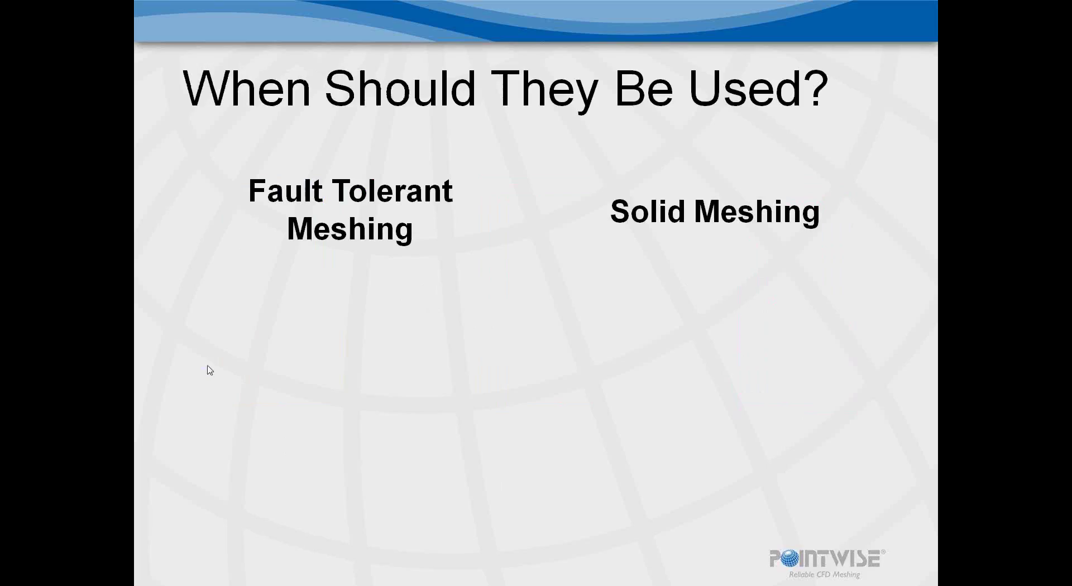
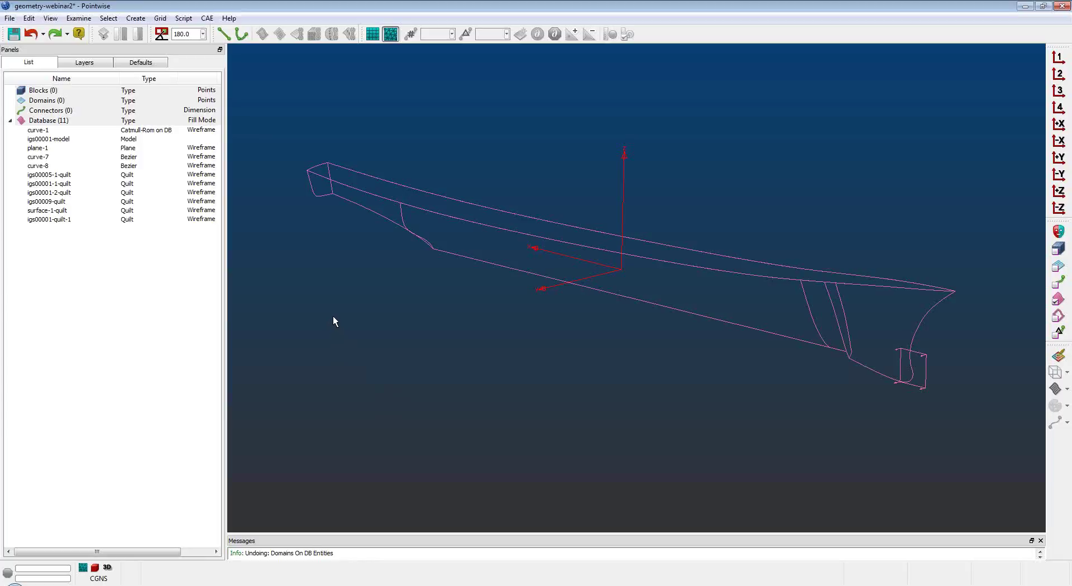
Import the bilge keel geometry file as a database
{"action": "left_click", "coordinate": [10, 19]}
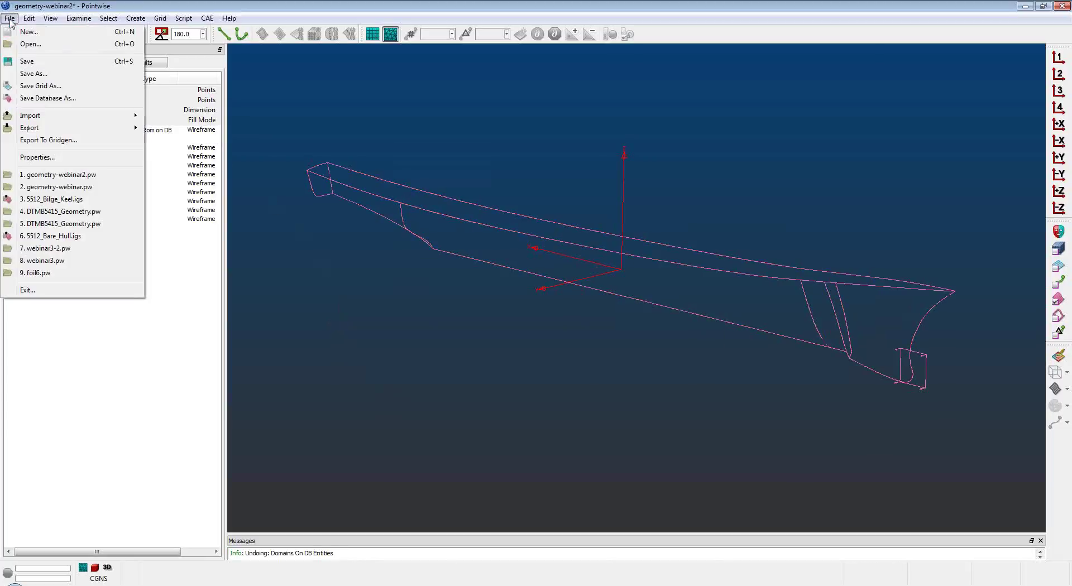
{"action": "mouse_move", "coordinate": [83, 116]}
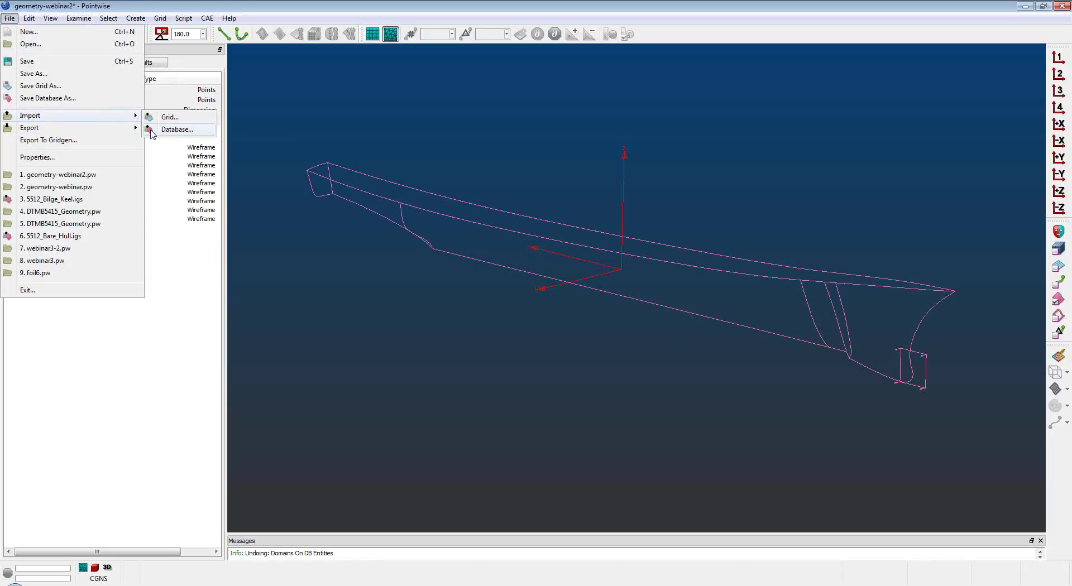
{"action": "left_click", "coordinate": [152, 133]}
{"action": "double_click", "coordinate": [223, 103]}
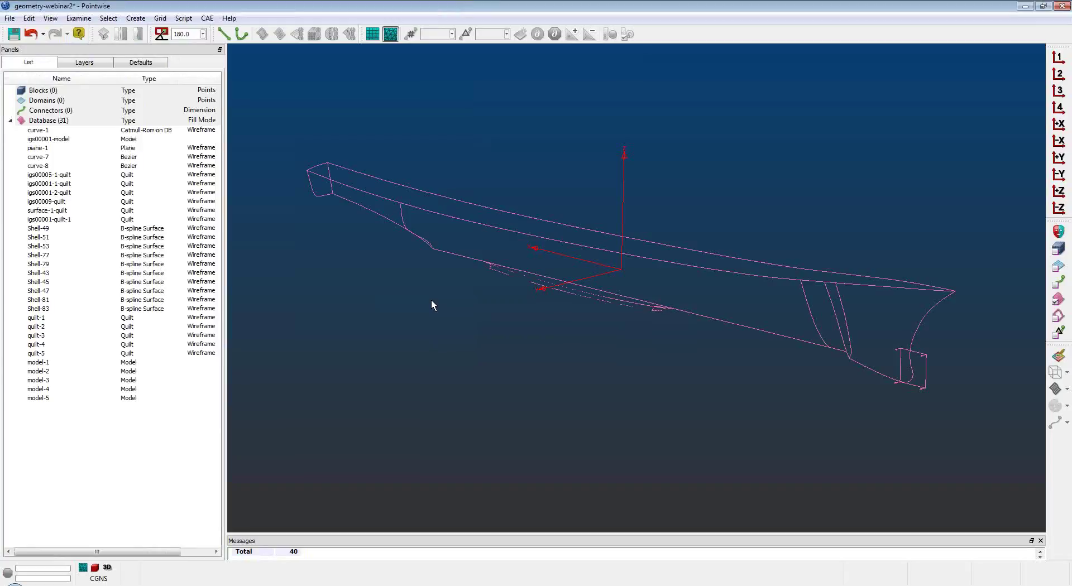
Assemble all imported bilge keel surfaces, quilts and models into a single model with an edge tolerance of 0.001
{"action": "left_click", "coordinate": [1059, 174]}
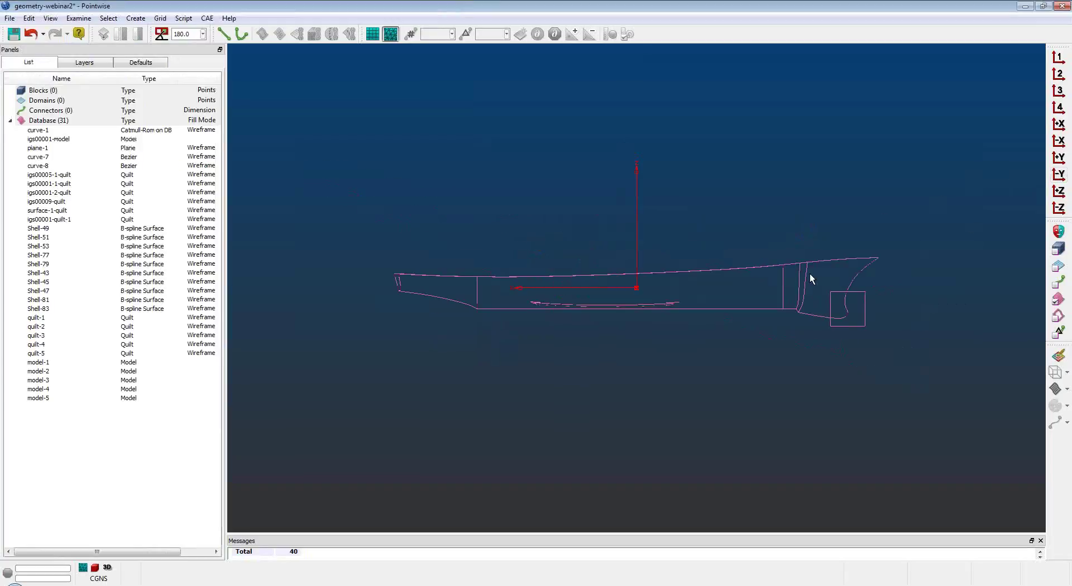
{"action": "scroll", "coordinate": [627, 299], "scroll_direction": "up", "scroll_amount": 6}
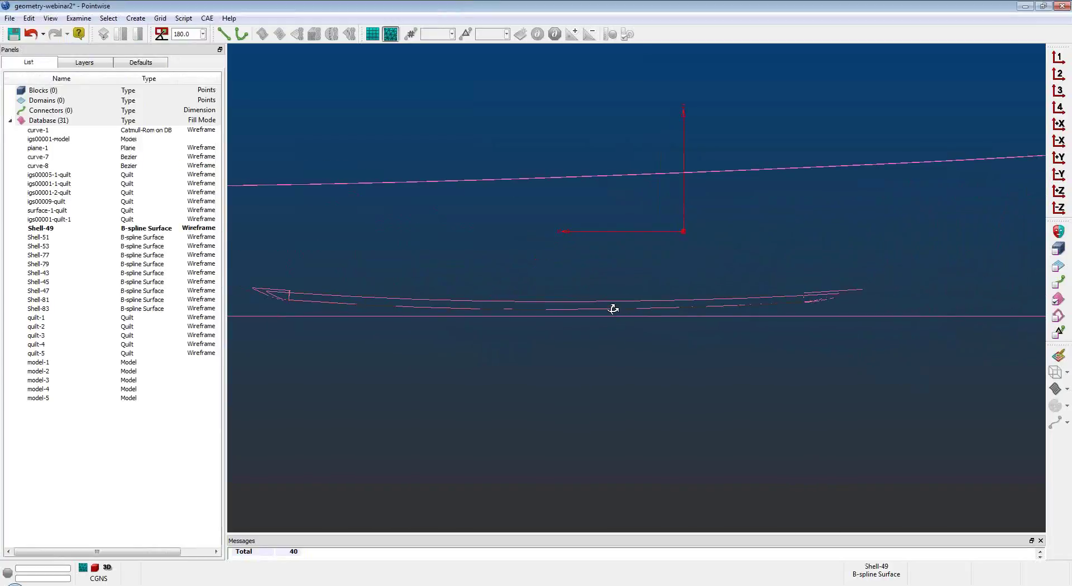
{"action": "right_click_drag", "start_coordinate": [612, 279], "coordinate": [612, 273]}
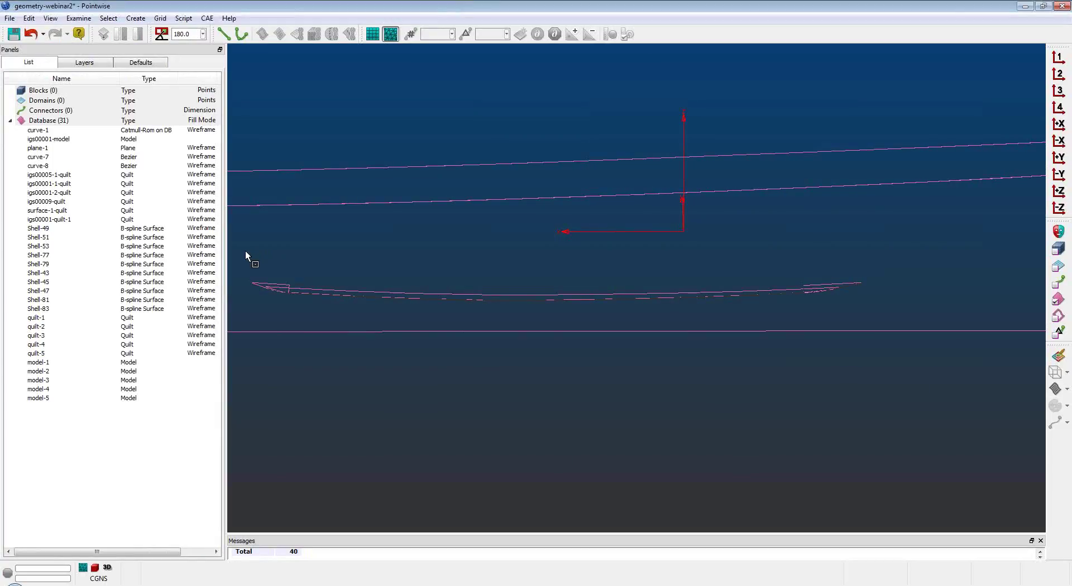
{"action": "left_click_drag", "start_coordinate": [246, 251], "coordinate": [879, 313]}
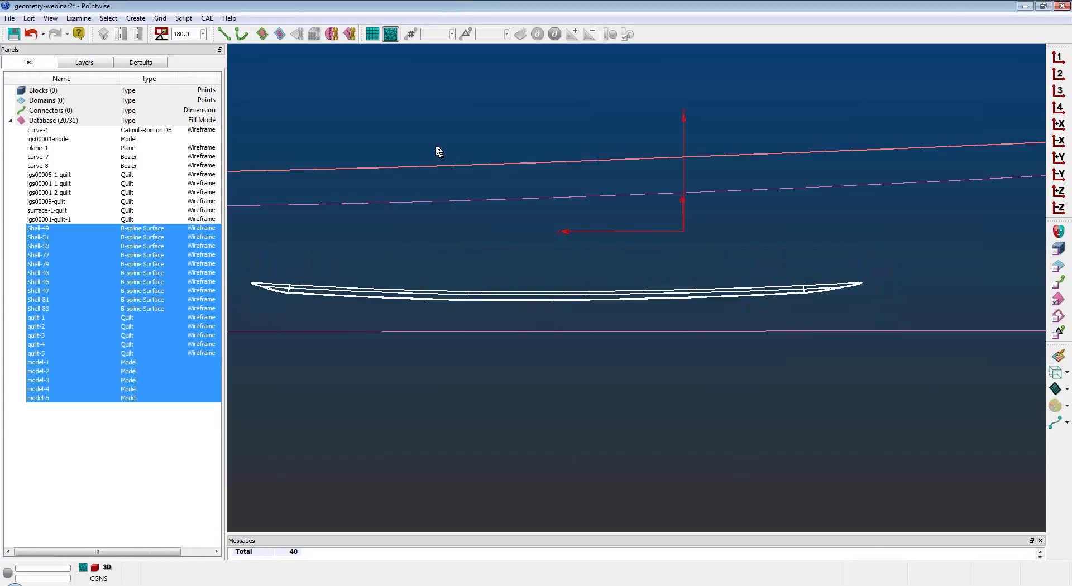
{"action": "left_click", "coordinate": [135, 18]}
{"action": "mouse_move", "coordinate": [167, 62]}
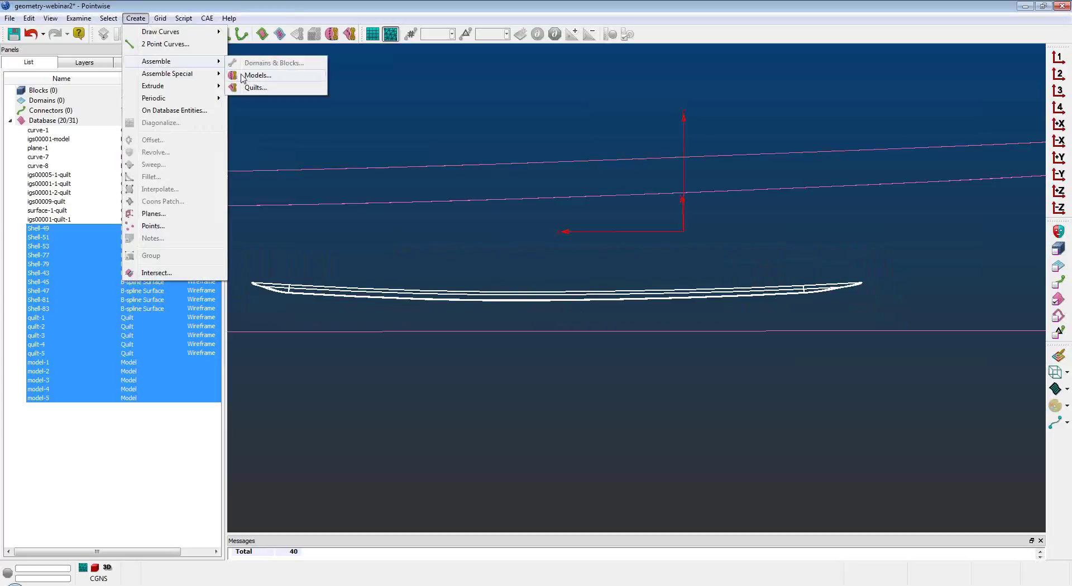
{"action": "left_click", "coordinate": [243, 75]}
{"action": "left_click", "coordinate": [112, 171]}
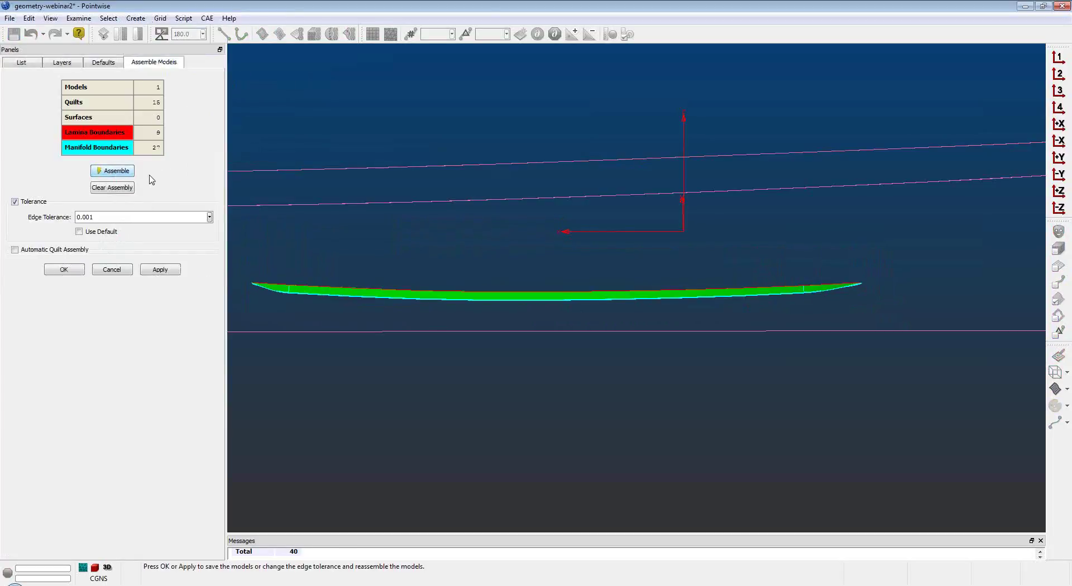
{"action": "left_click", "coordinate": [72, 273]}
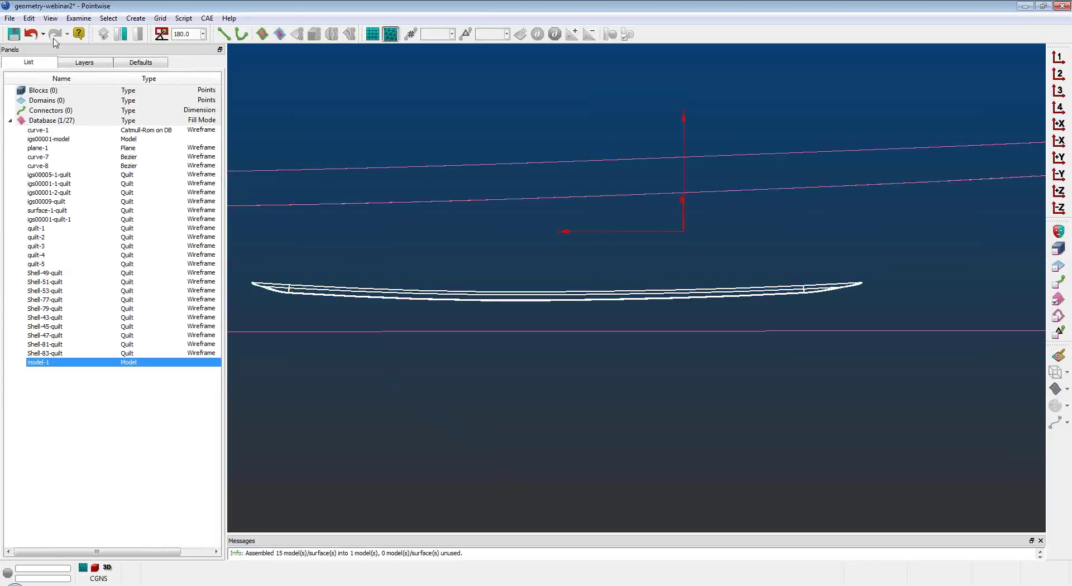
Translate the bilge keel model from the origin 0 0 0 by an offset vector of 0 -0.0001 0.0001
{"action": "left_click", "coordinate": [29, 18]}
{"action": "mouse_move", "coordinate": [84, 140]}
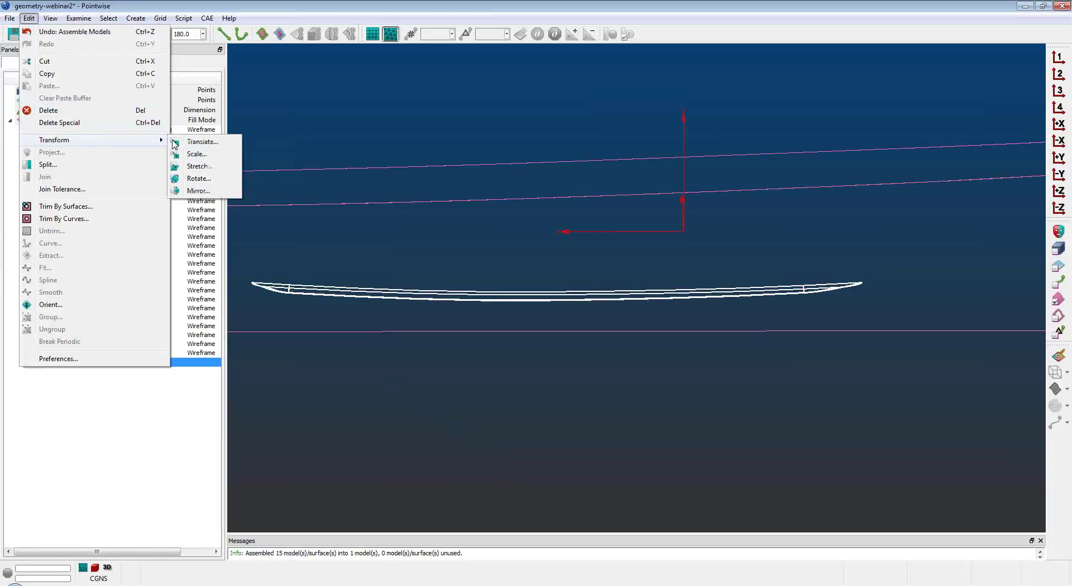
{"action": "left_click", "coordinate": [187, 141]}
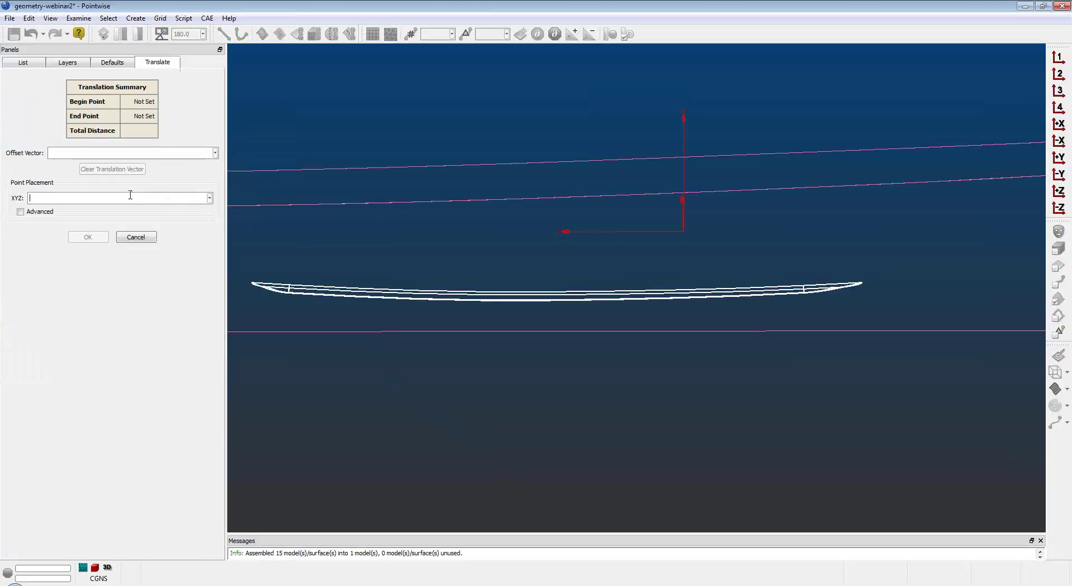
{"action": "type", "text": "0 0 0"}
{"action": "key", "text": "Return"}
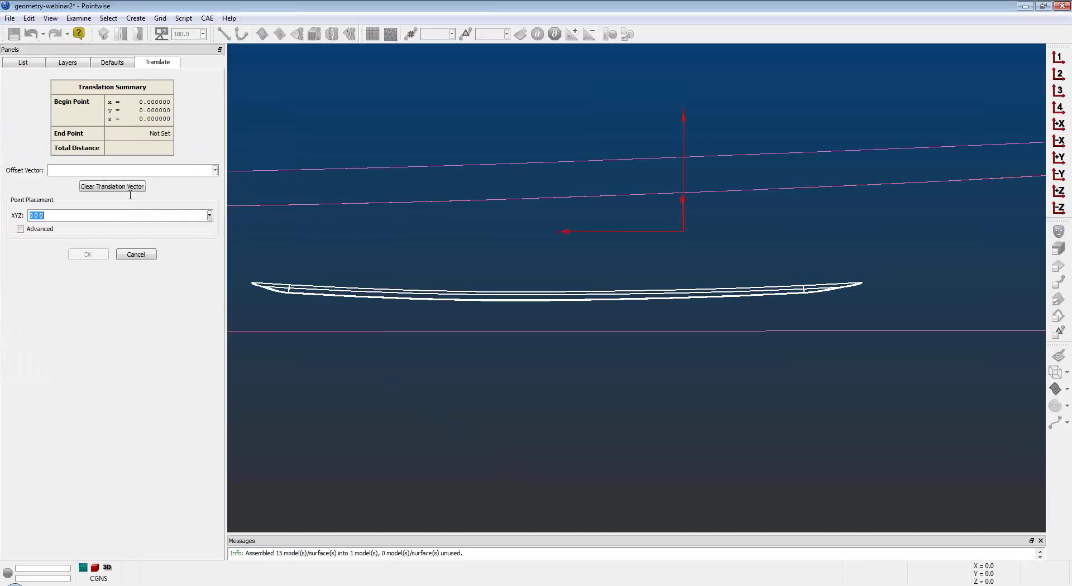
{"action": "left_click", "coordinate": [125, 171]}
{"action": "type", "text": "0 -0 0001 0.0001"}
{"action": "key", "text": "Return"}
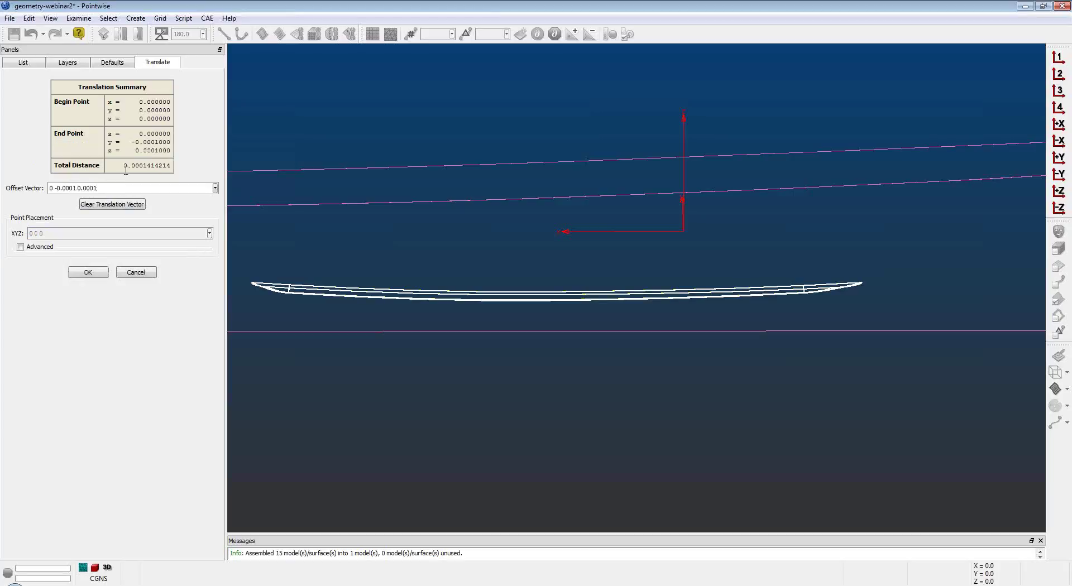
{"action": "left_click", "coordinate": [85, 272]}
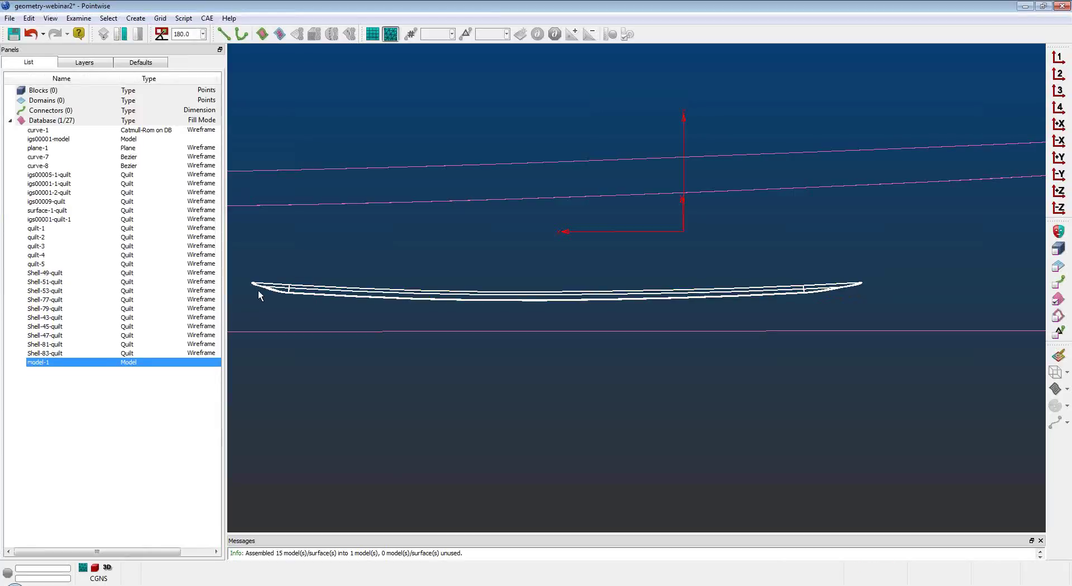
Examine the surface normal orientation of the hull and bilge keel models, looking closely at the keel's end
{"action": "left_click", "coordinate": [1056, 93]}
{"action": "left_click", "coordinate": [558, 323]}
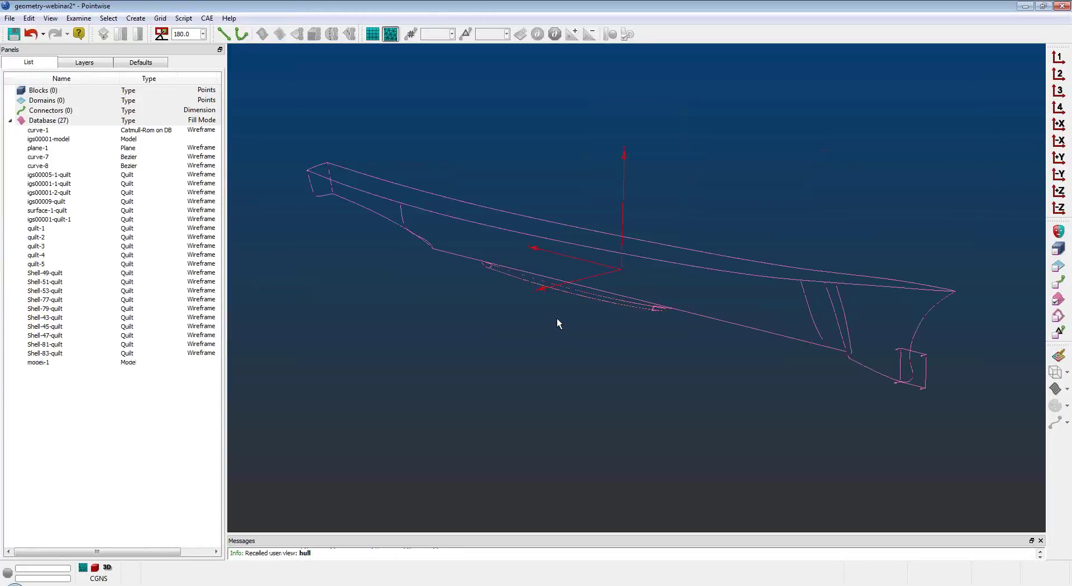
{"action": "left_click", "coordinate": [528, 284]}
{"action": "left_click", "coordinate": [454, 253]}
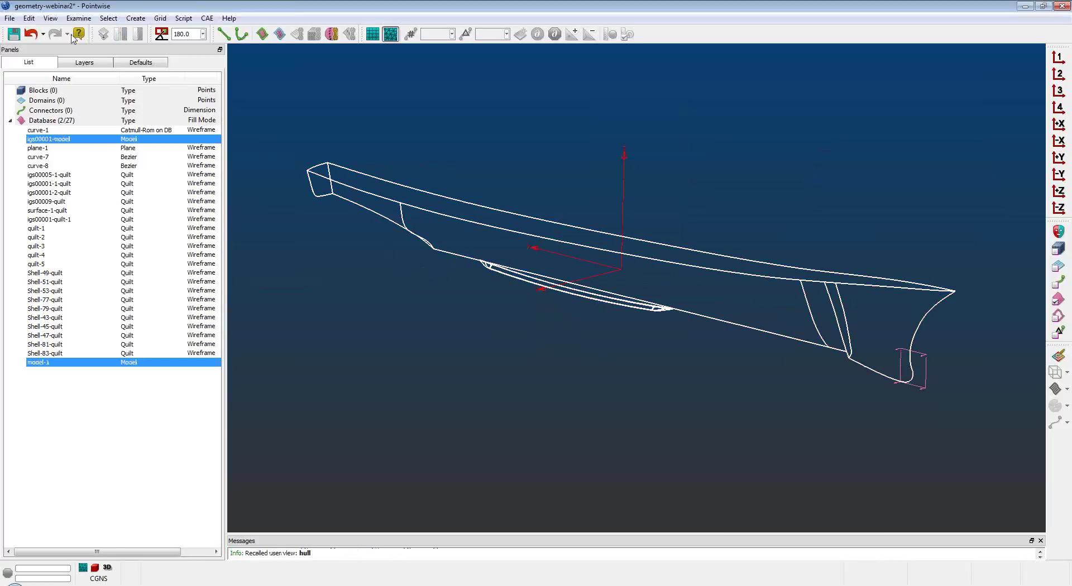
{"action": "left_click", "coordinate": [29, 17]}
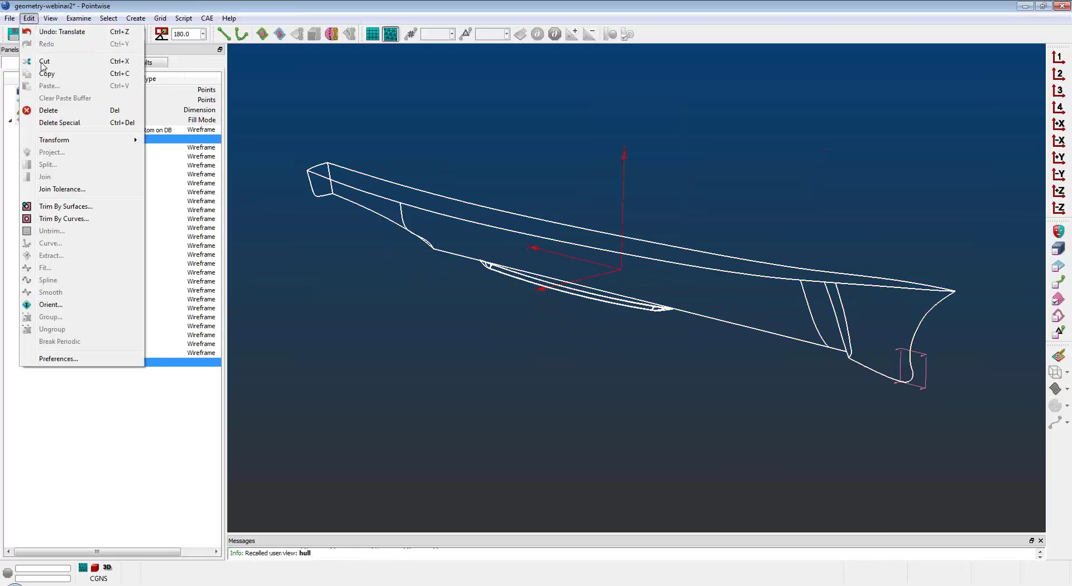
{"action": "left_click", "coordinate": [88, 305]}
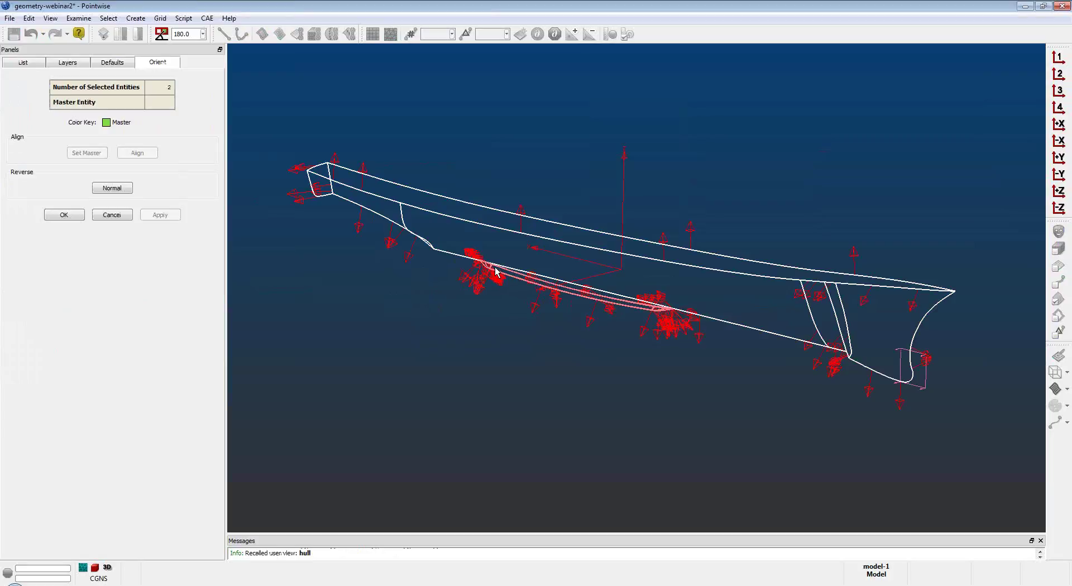
{"action": "scroll", "coordinate": [471, 273], "scroll_direction": "up", "scroll_amount": 6}
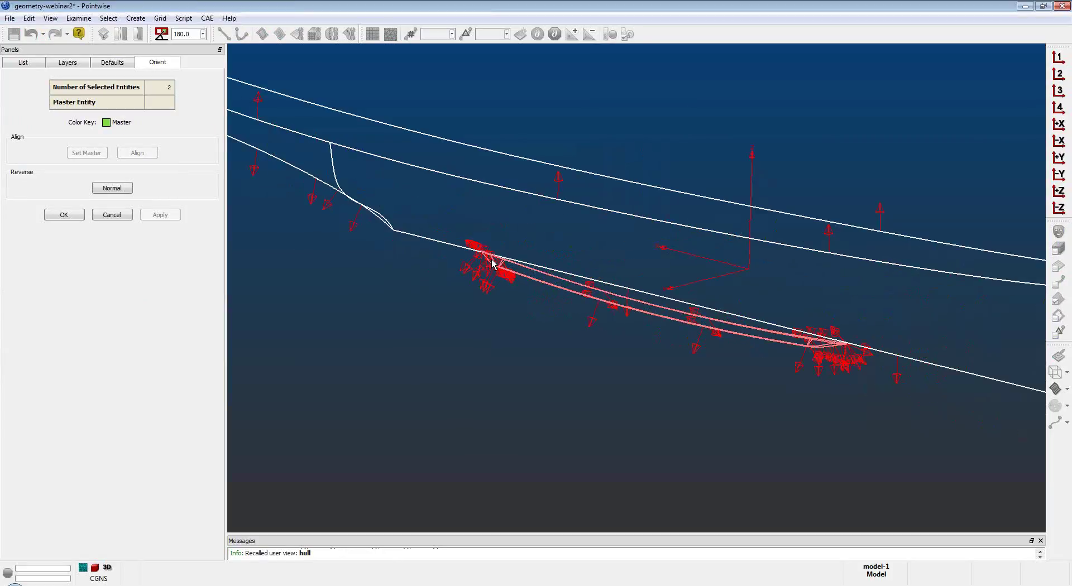
{"action": "scroll", "coordinate": [493, 263], "scroll_direction": "up", "scroll_amount": 4}
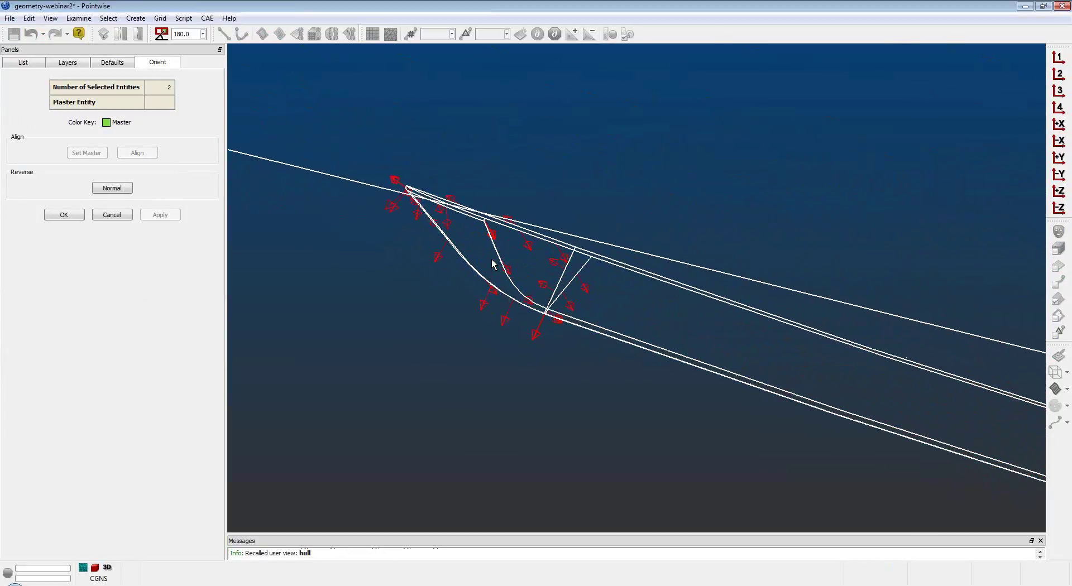
{"action": "left_click", "coordinate": [1058, 91]}
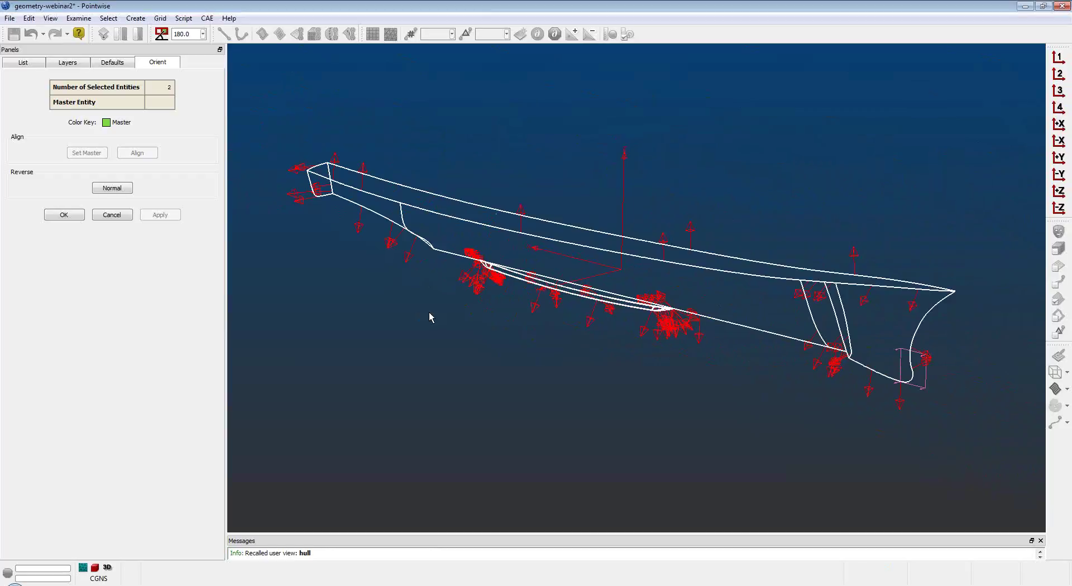
{"action": "left_click", "coordinate": [65, 215]}
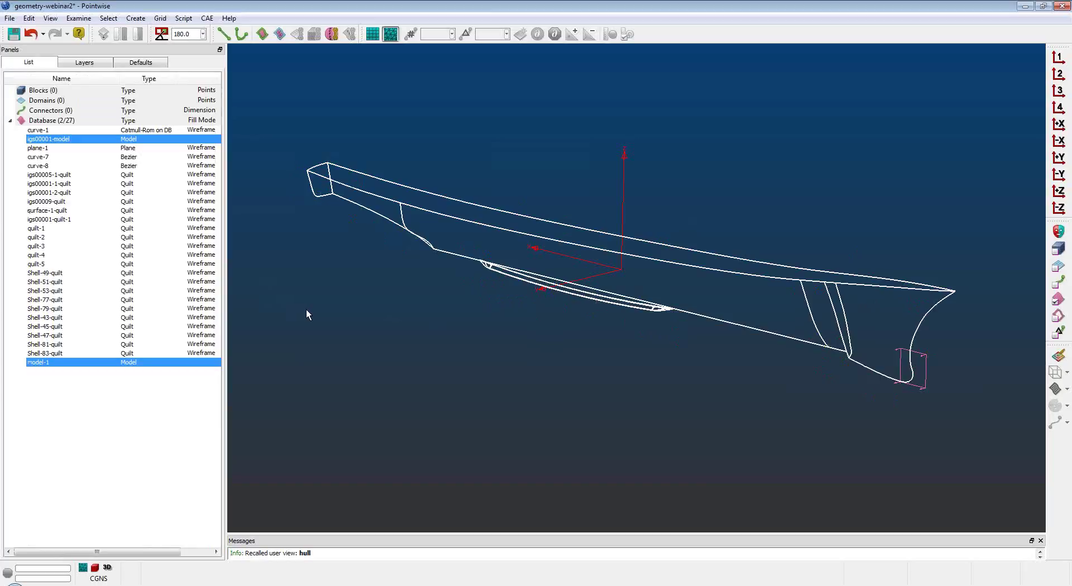
{"action": "left_click", "coordinate": [449, 327]}
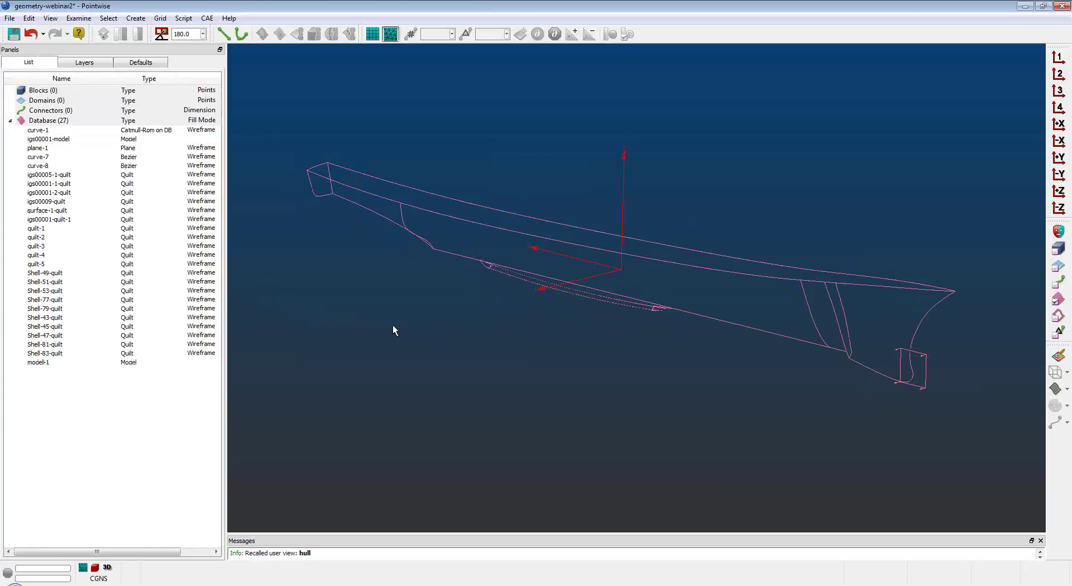
Trim the bilge keel and hull models by each other at the default intersection tolerance, keeping only the outside portions
{"action": "left_click", "coordinate": [1058, 107]}
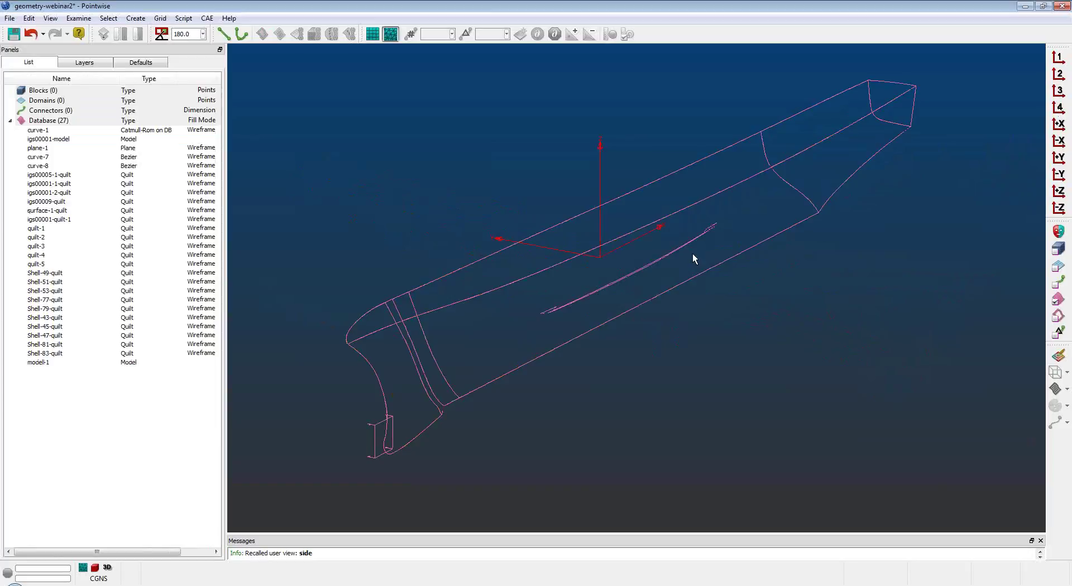
{"action": "left_click", "coordinate": [691, 258]}
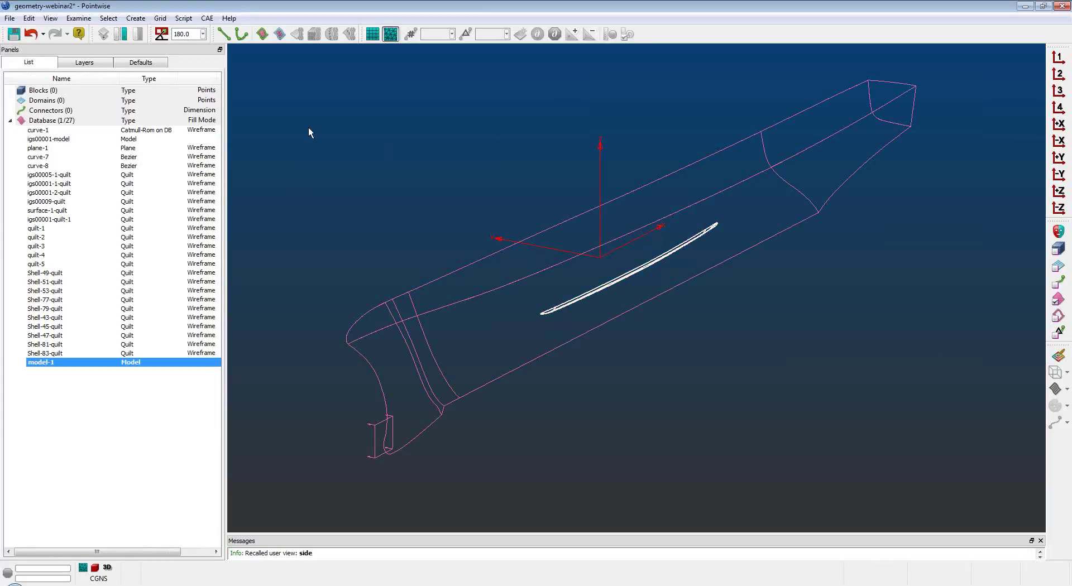
{"action": "left_click", "coordinate": [29, 19]}
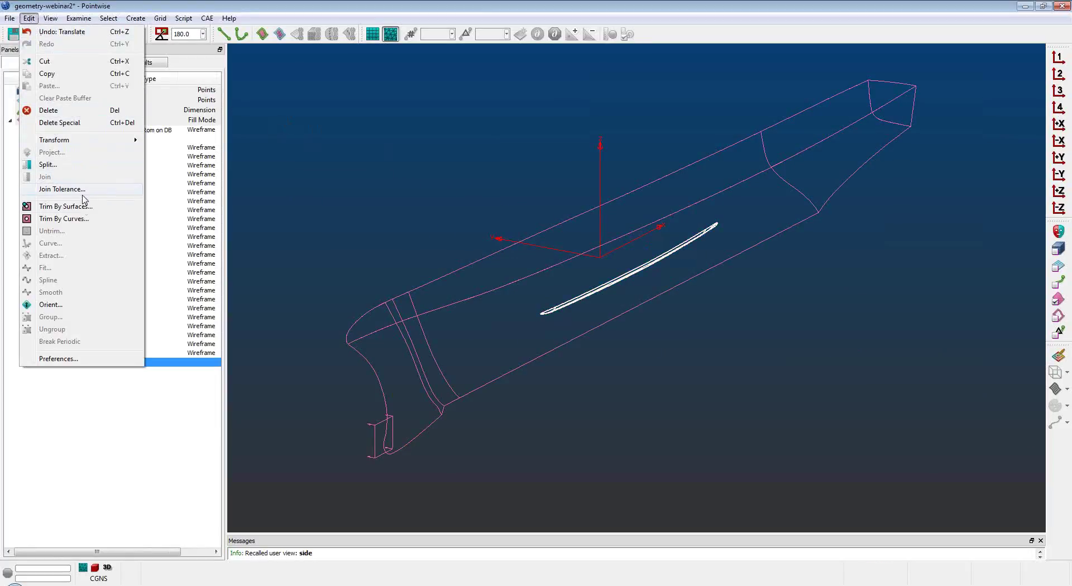
{"action": "left_click", "coordinate": [62, 206]}
{"action": "left_click", "coordinate": [428, 283]}
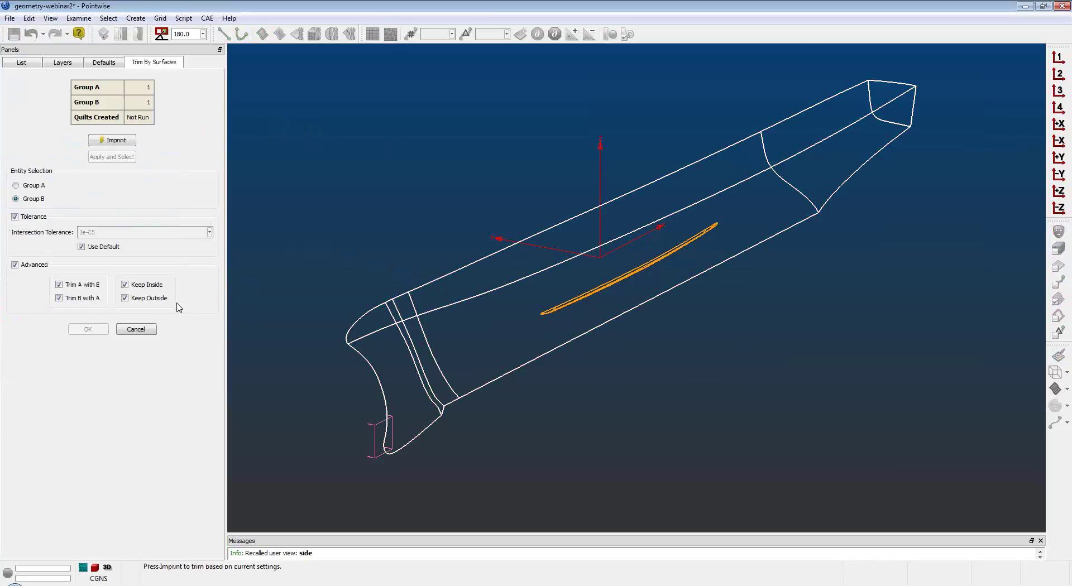
{"action": "left_click", "coordinate": [160, 287]}
{"action": "left_click", "coordinate": [119, 143]}
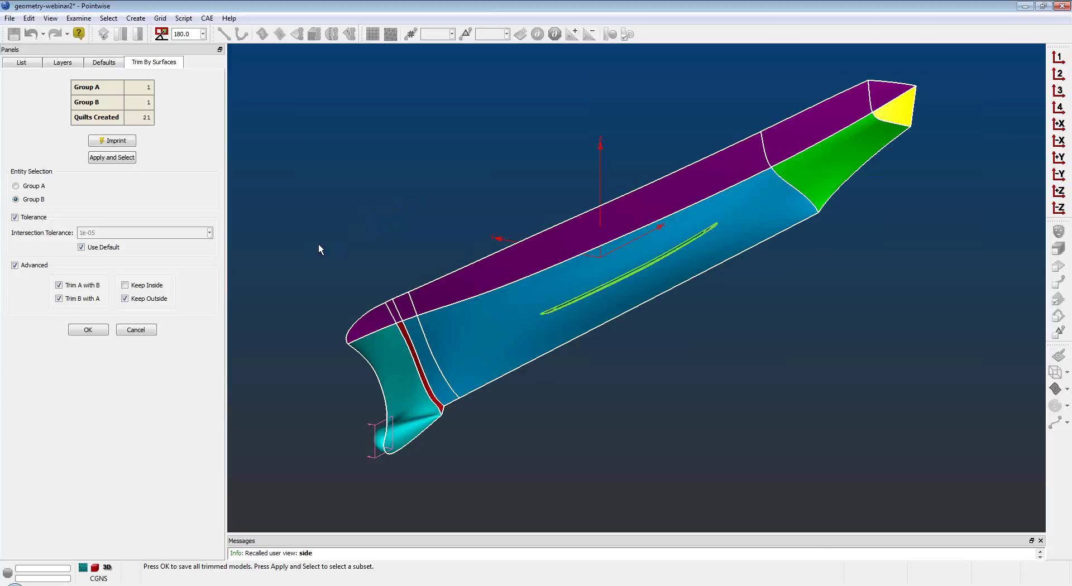
{"action": "left_click", "coordinate": [90, 330]}
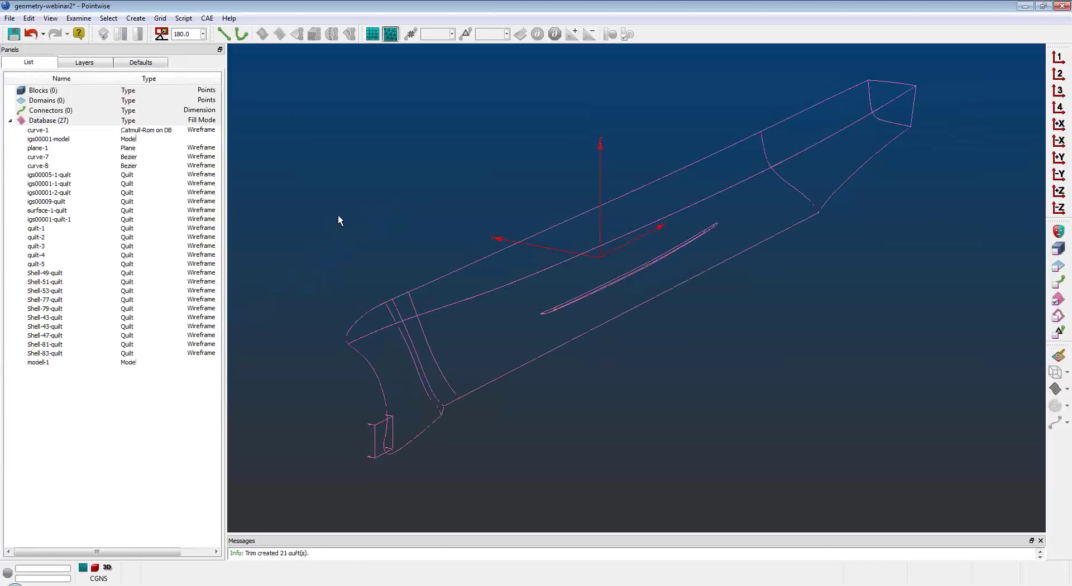
Assemble the trimmed hull and bilge keel into a single model with an edge tolerance of 0.001
{"action": "key", "text": "ctrl+a"}
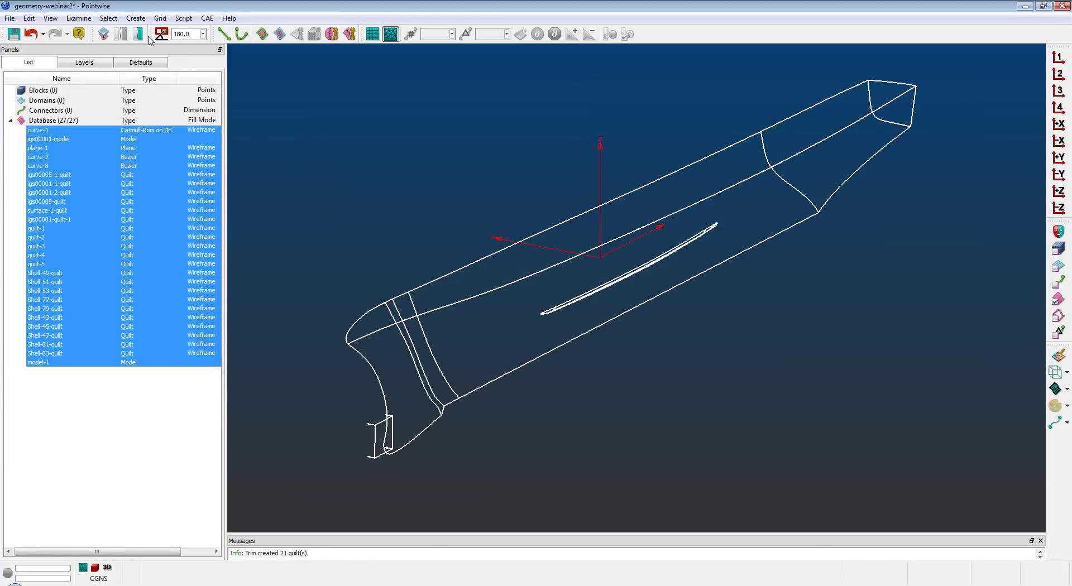
{"action": "left_click", "coordinate": [135, 19]}
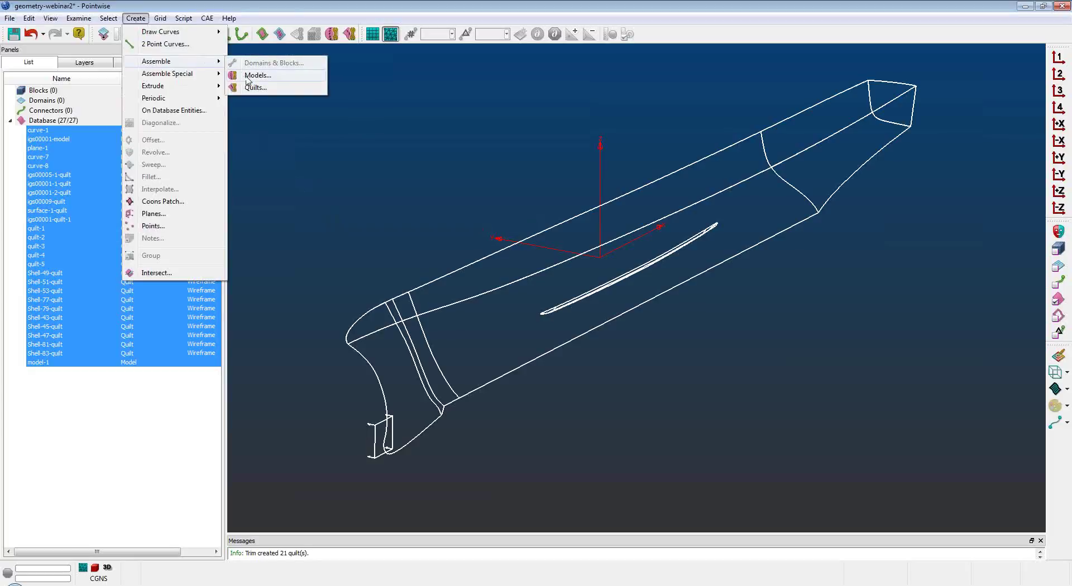
{"action": "left_click", "coordinate": [246, 77]}
{"action": "left_click", "coordinate": [123, 170]}
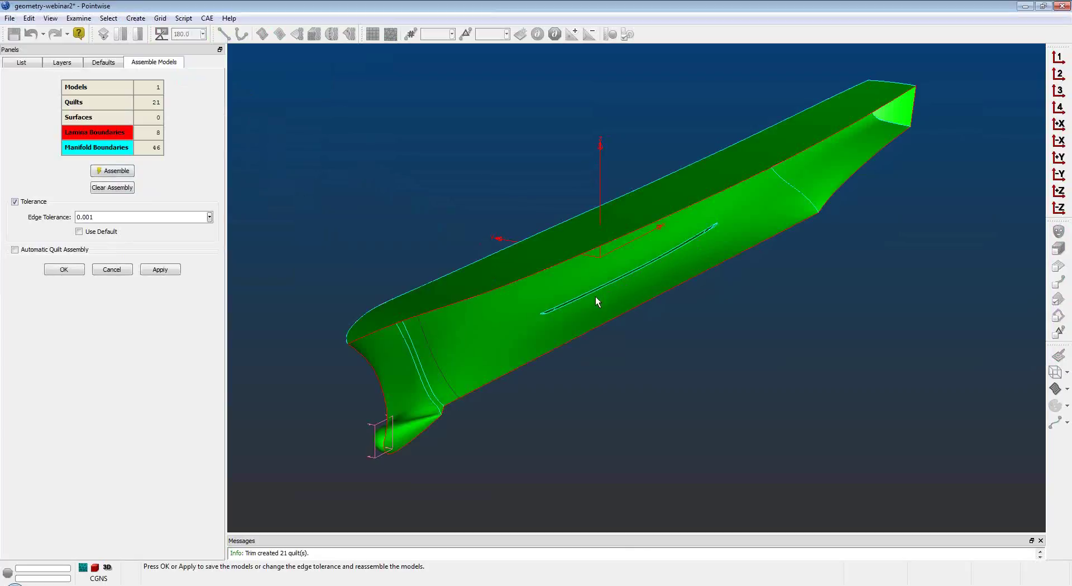
{"action": "left_click", "coordinate": [1056, 92]}
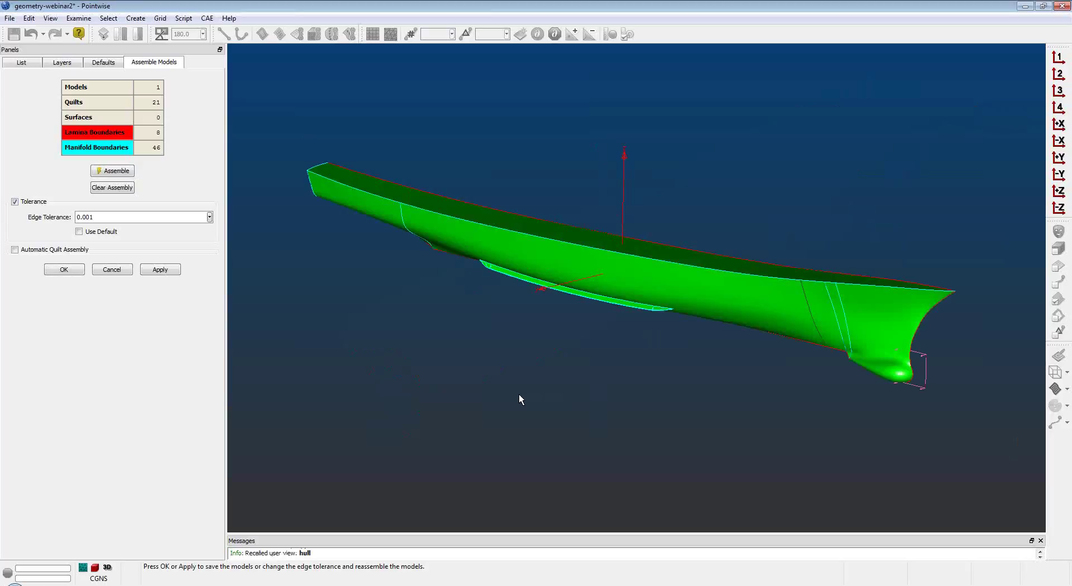
{"action": "left_click", "coordinate": [66, 269]}
{"action": "left_click", "coordinate": [398, 299]}
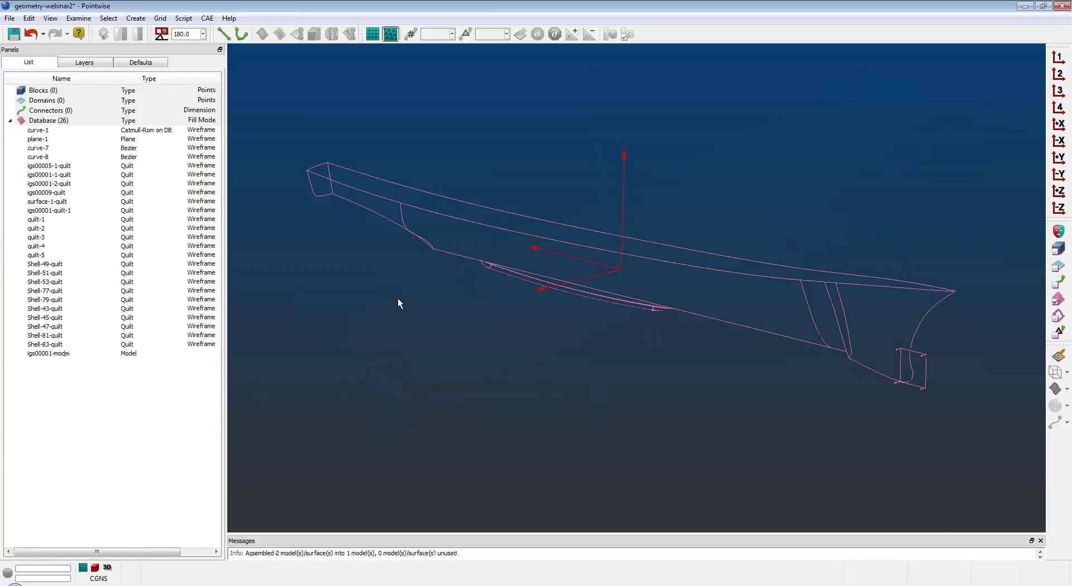
Create surface domains on the combined hull and bilge keel model
{"action": "left_click", "coordinate": [446, 253]}
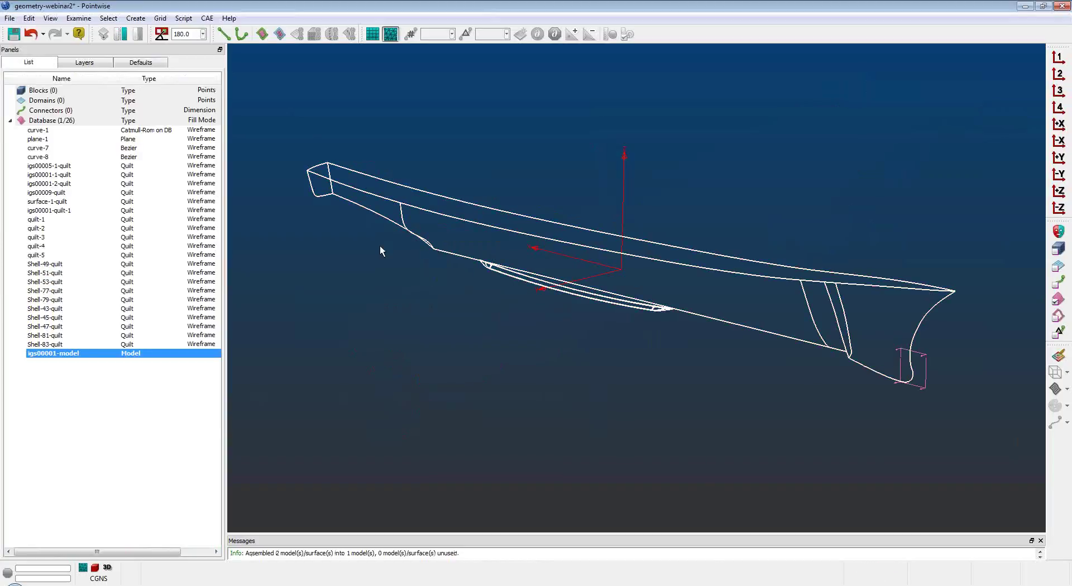
{"action": "left_click", "coordinate": [279, 34]}
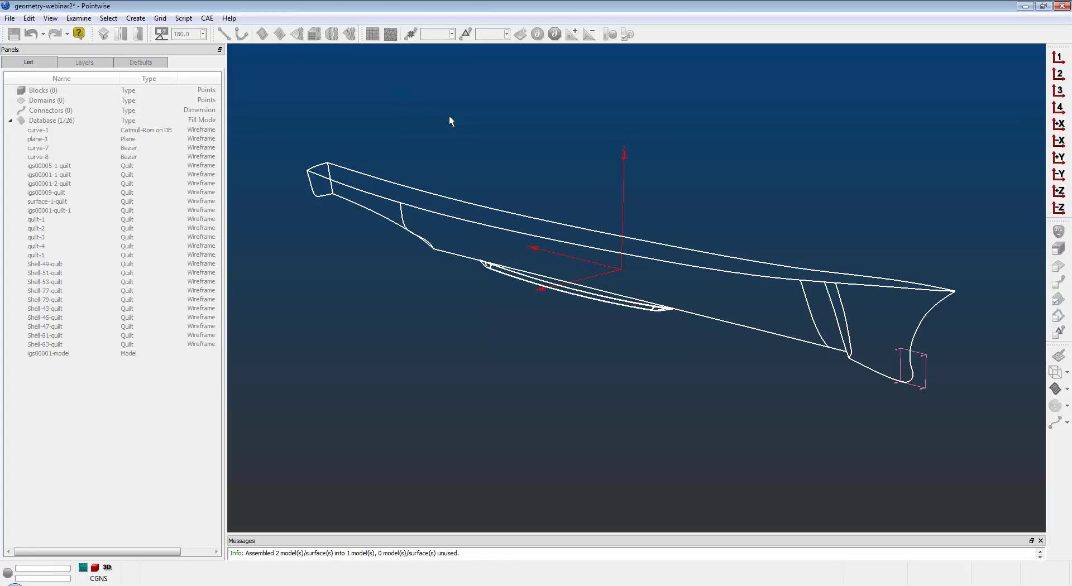
{"action": "left_click", "coordinate": [449, 121]}
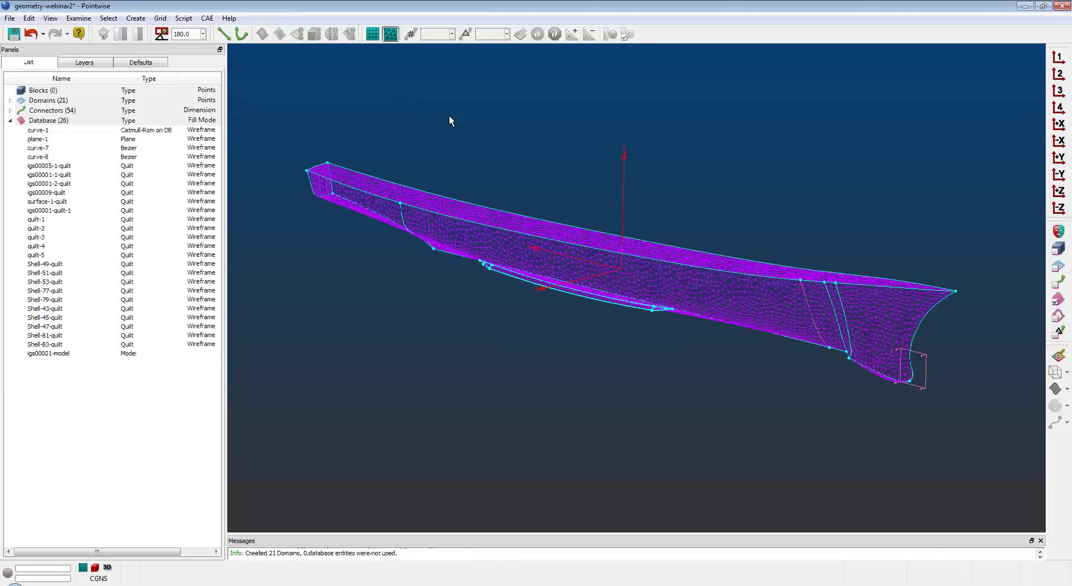
Auto-merge the grid connectors with a tolerance of 0.001
{"action": "left_click", "coordinate": [160, 18]}
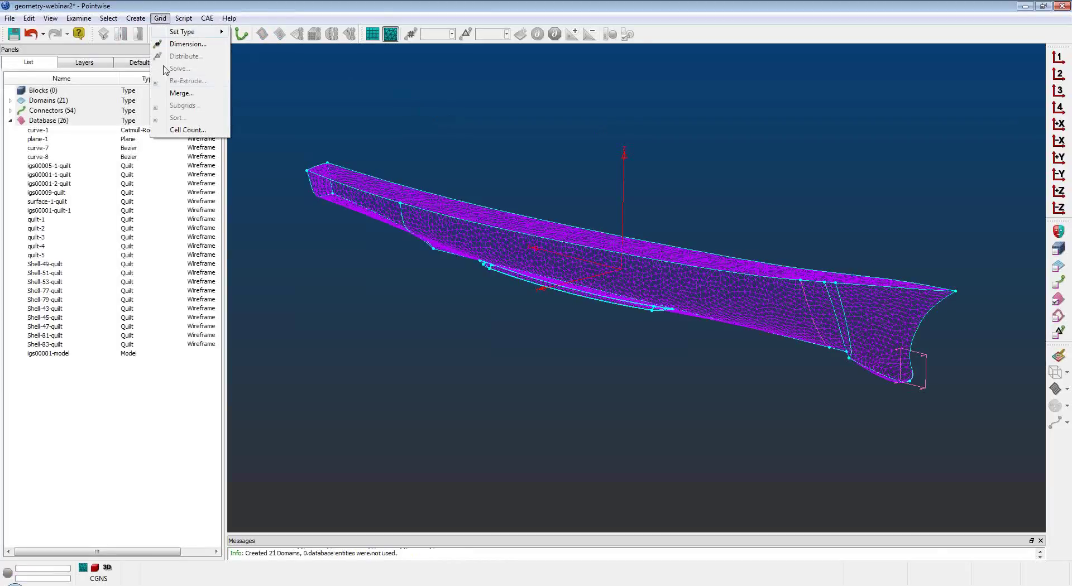
{"action": "left_click", "coordinate": [168, 94]}
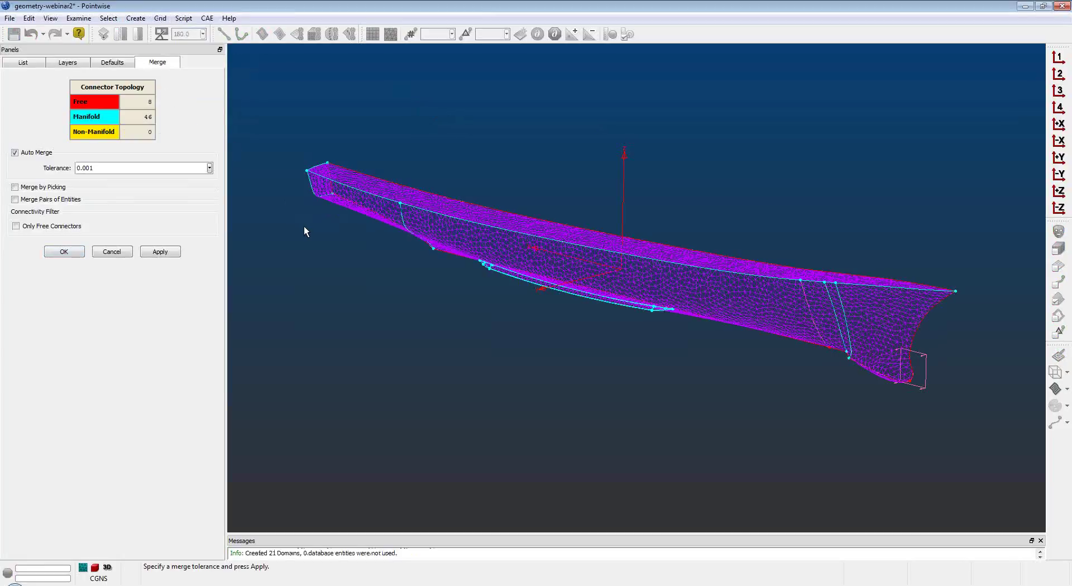
{"action": "left_click", "coordinate": [64, 251]}
Set the average spacing of all bilge keel connectors to 0.0025, excluding database entities from the selection
{"action": "left_click", "coordinate": [1057, 176]}
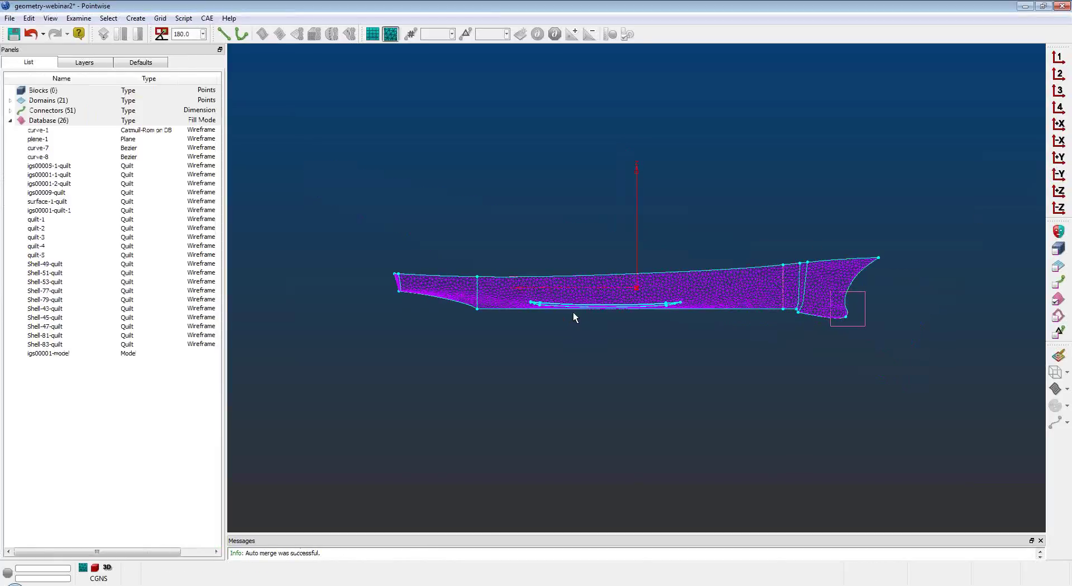
{"action": "left_click", "coordinate": [598, 308]}
{"action": "scroll", "coordinate": [598, 308], "scroll_direction": "up", "scroll_amount": 5}
{"action": "left_click", "coordinate": [1057, 299]}
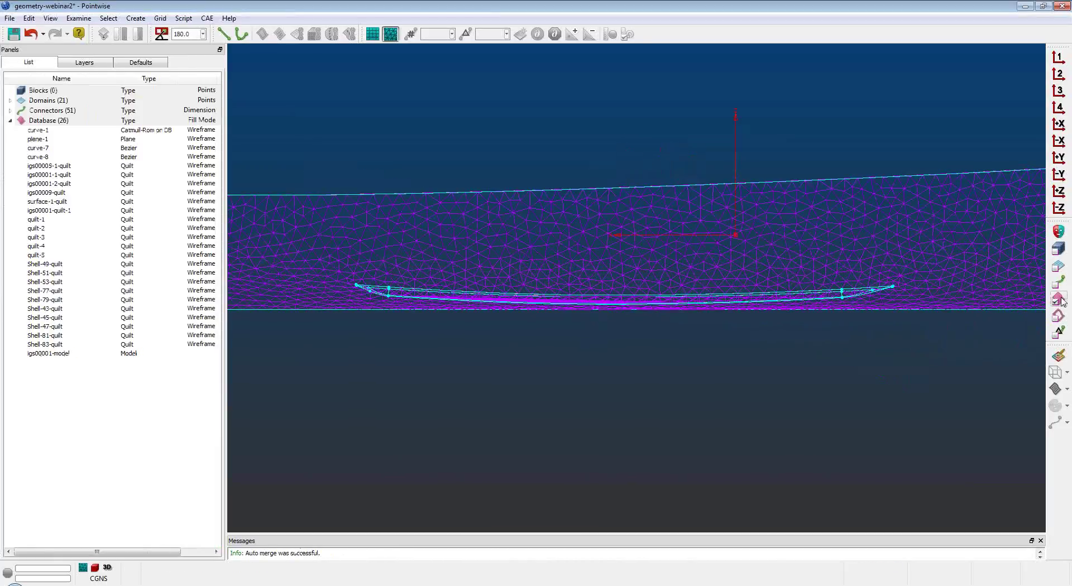
{"action": "right_click_drag", "start_coordinate": [727, 380], "coordinate": [720, 327]}
{"action": "left_click_drag", "start_coordinate": [331, 256], "coordinate": [750, 307]}
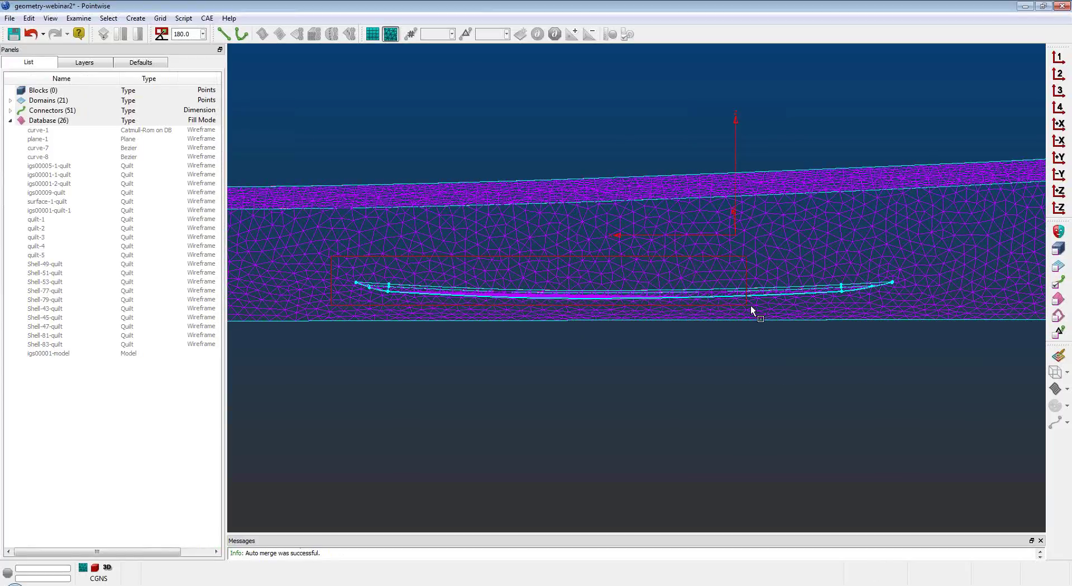
{"action": "left_click_drag", "start_coordinate": [901, 310], "coordinate": [900, 306]}
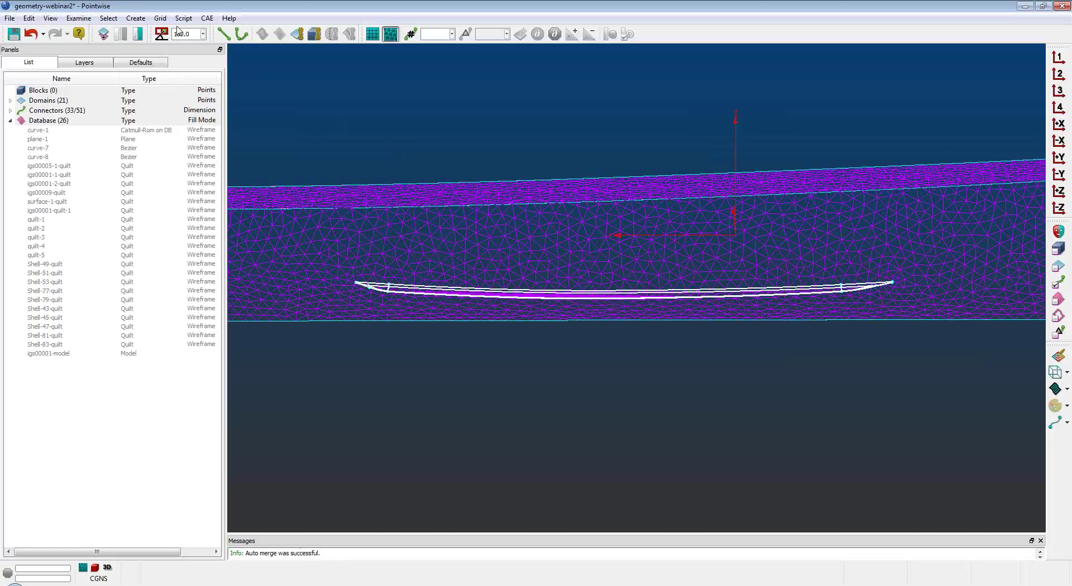
{"action": "left_click", "coordinate": [160, 18]}
{"action": "left_click", "coordinate": [177, 46]}
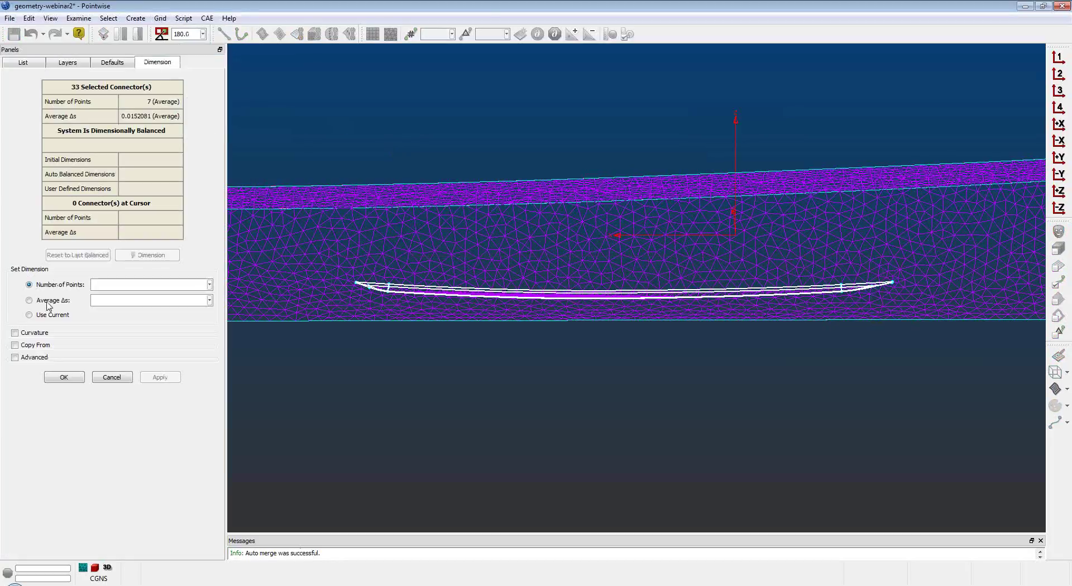
{"action": "left_click", "coordinate": [114, 302]}
{"action": "type", "text": "0.0025"}
{"action": "left_click", "coordinate": [134, 256]}
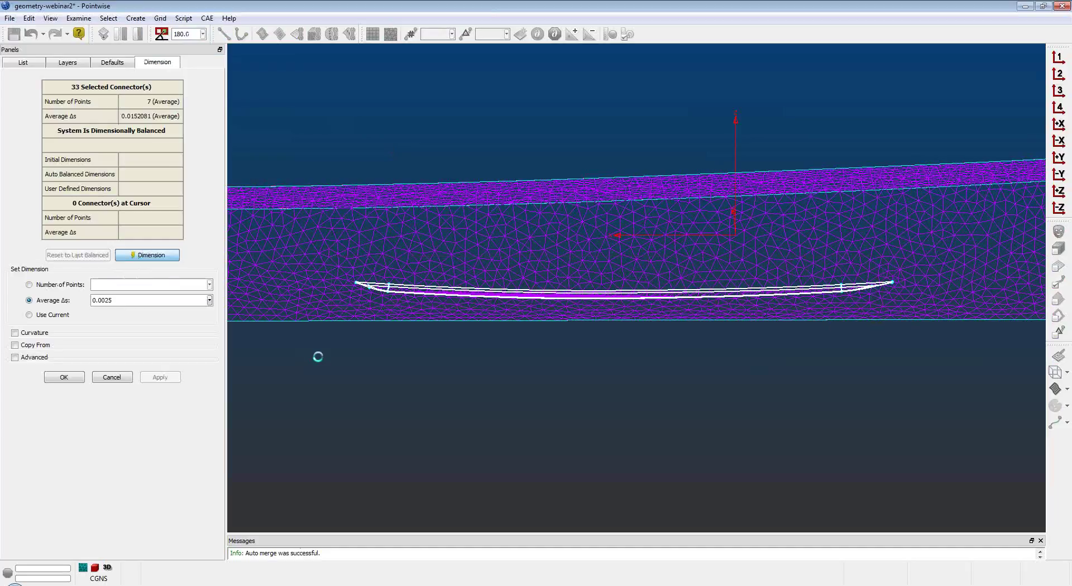
{"action": "left_click", "coordinate": [75, 378]}
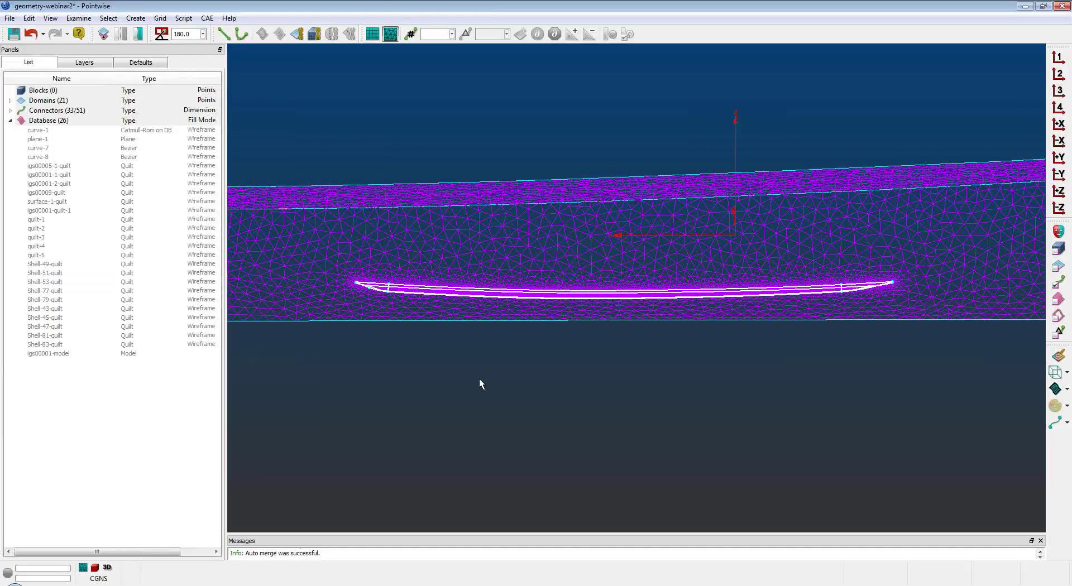
{"action": "left_click", "coordinate": [1065, 89]}
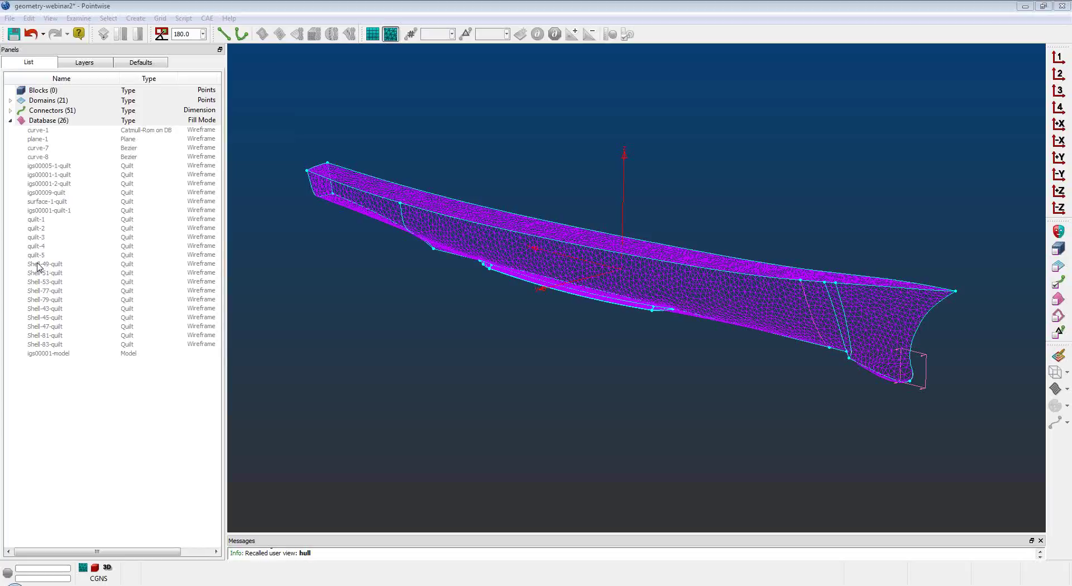
{"action": "left_click", "coordinate": [295, 367]}
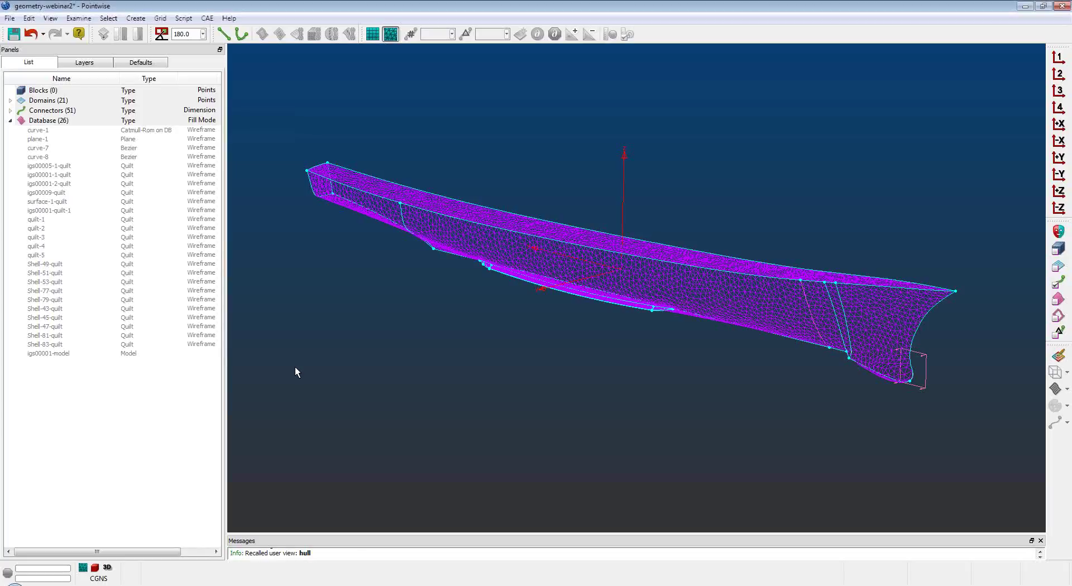
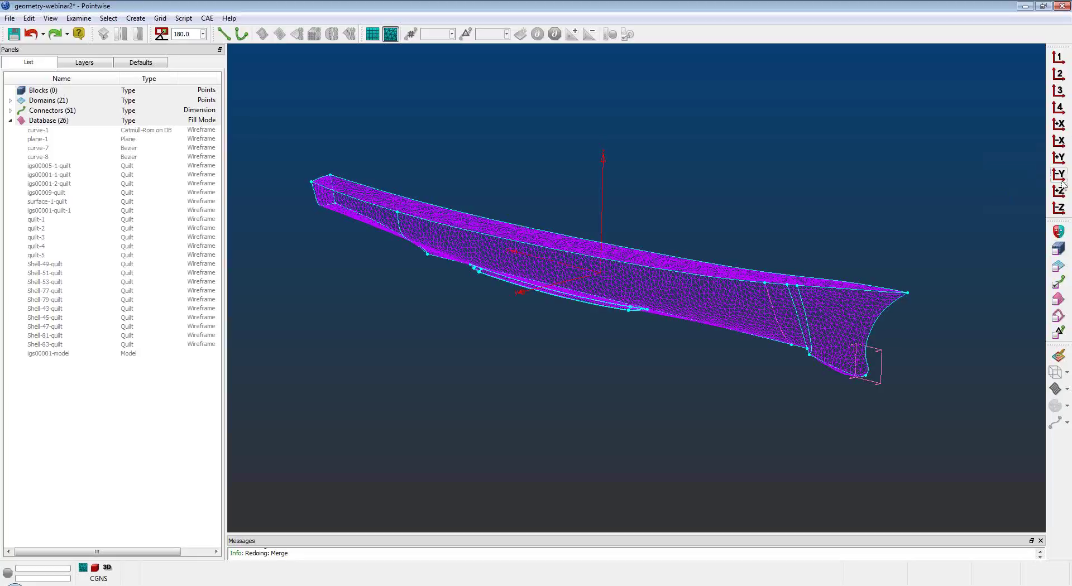
Examine the merged hull domains in side view, around the bilge keel and the connectors near the bow
{"action": "left_click", "coordinate": [1058, 174]}
{"action": "scroll", "coordinate": [614, 319], "scroll_direction": "up", "scroll_amount": 5}
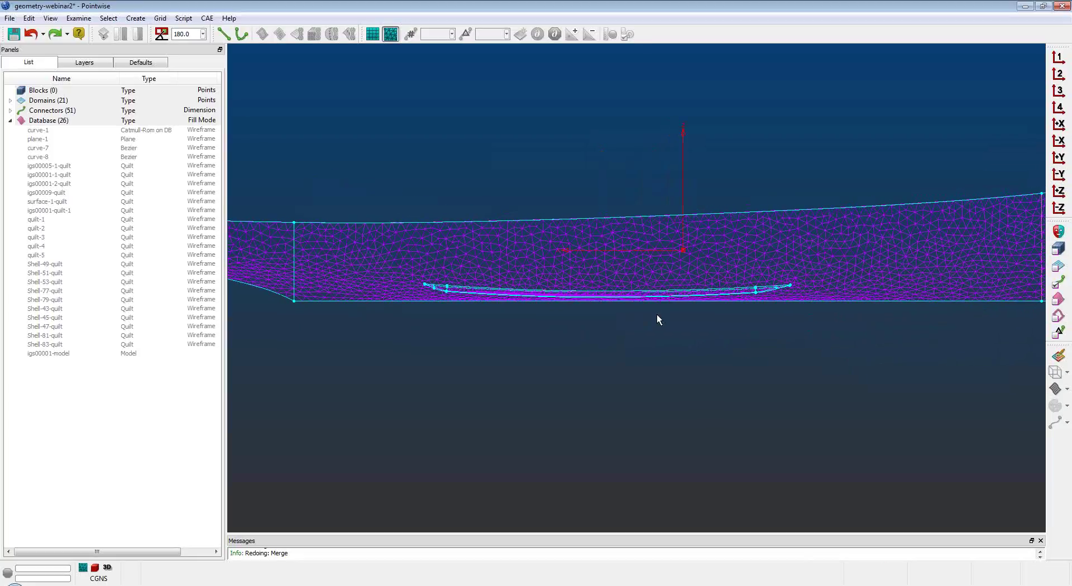
{"action": "scroll", "coordinate": [658, 317], "scroll_direction": "down", "scroll_amount": 2}
{"action": "right_click_drag", "start_coordinate": [959, 293], "coordinate": [744, 296], "text": "ctrl"}
{"action": "scroll", "coordinate": [703, 276], "scroll_direction": "up", "scroll_amount": 4}
{"action": "scroll", "coordinate": [708, 273], "scroll_direction": "up", "scroll_amount": 1}
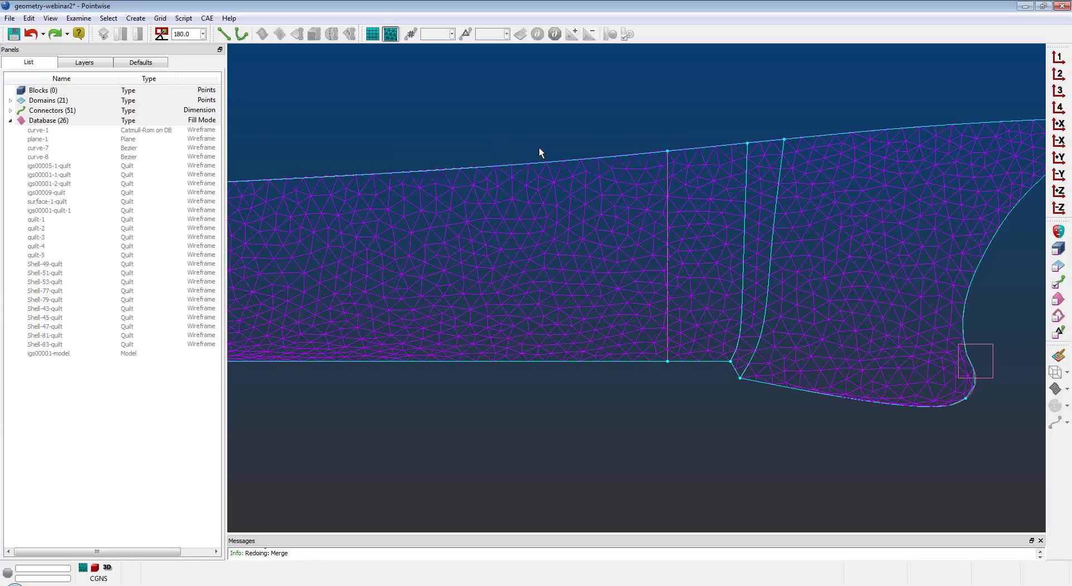
{"action": "scroll", "coordinate": [538, 148], "scroll_direction": "down", "scroll_amount": 3}
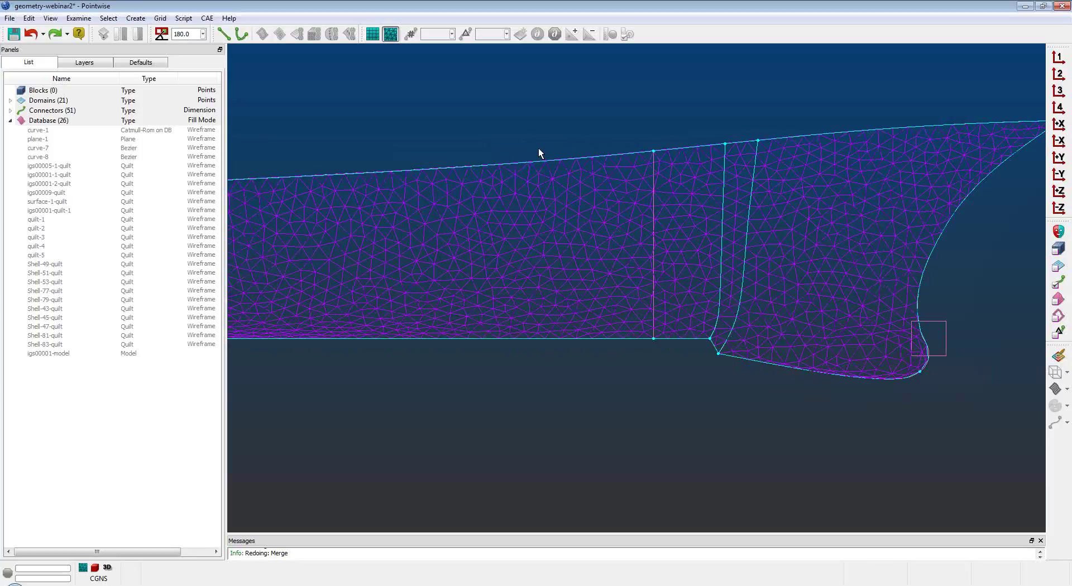
{"action": "middle_click_drag", "start_coordinate": [462, 149], "coordinate": [549, 156]}
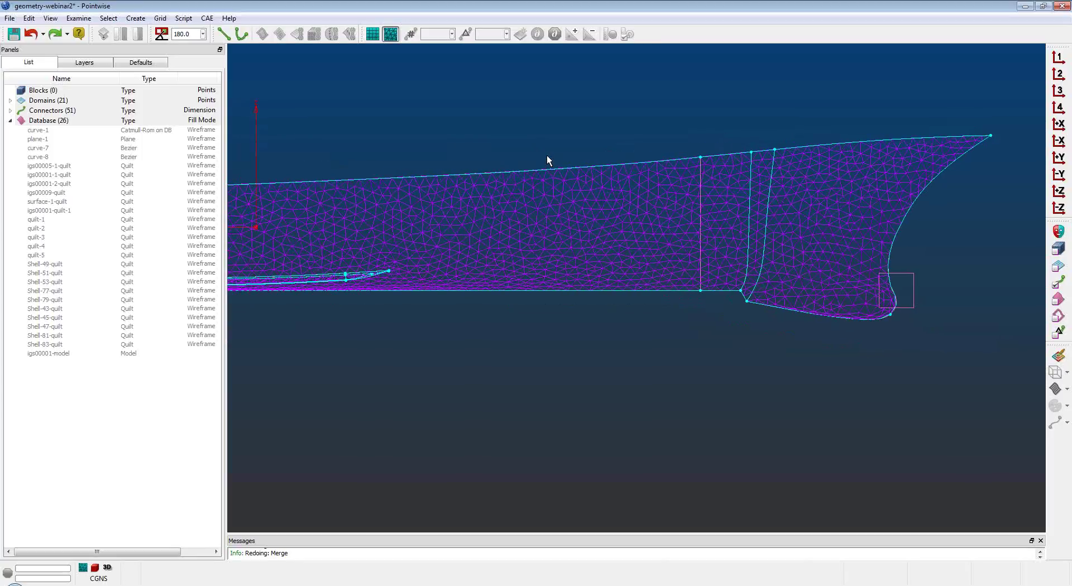
Undo the surface domains and recreate them on igs00001-model with a connector join angle of 45
{"action": "key", "text": "ctrl+z"}
{"action": "right_click_drag", "start_coordinate": [746, 184], "coordinate": [699, 199]}
{"action": "left_click", "coordinate": [691, 168]}
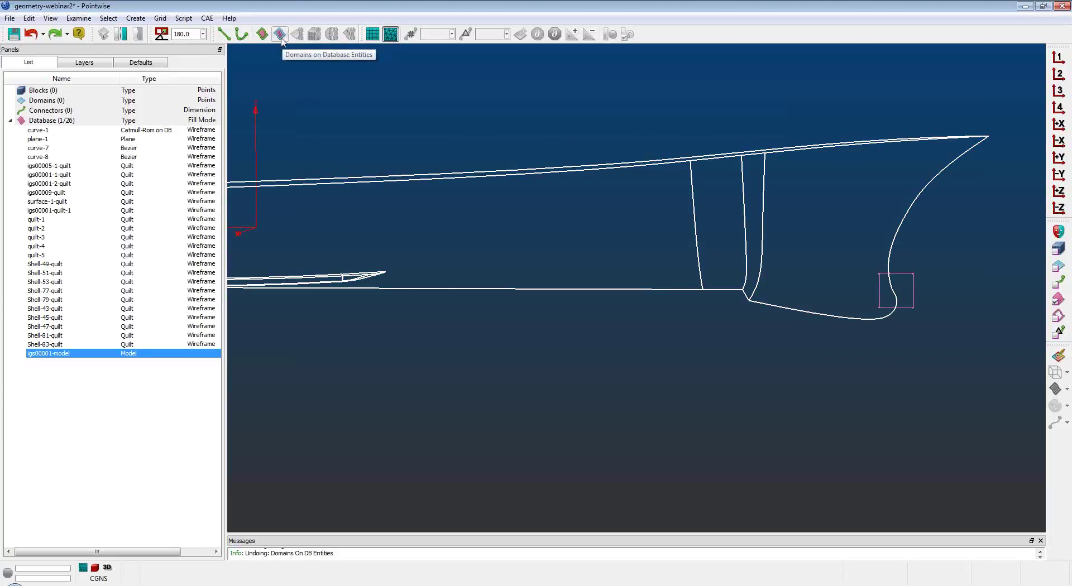
{"action": "left_click", "coordinate": [136, 19]}
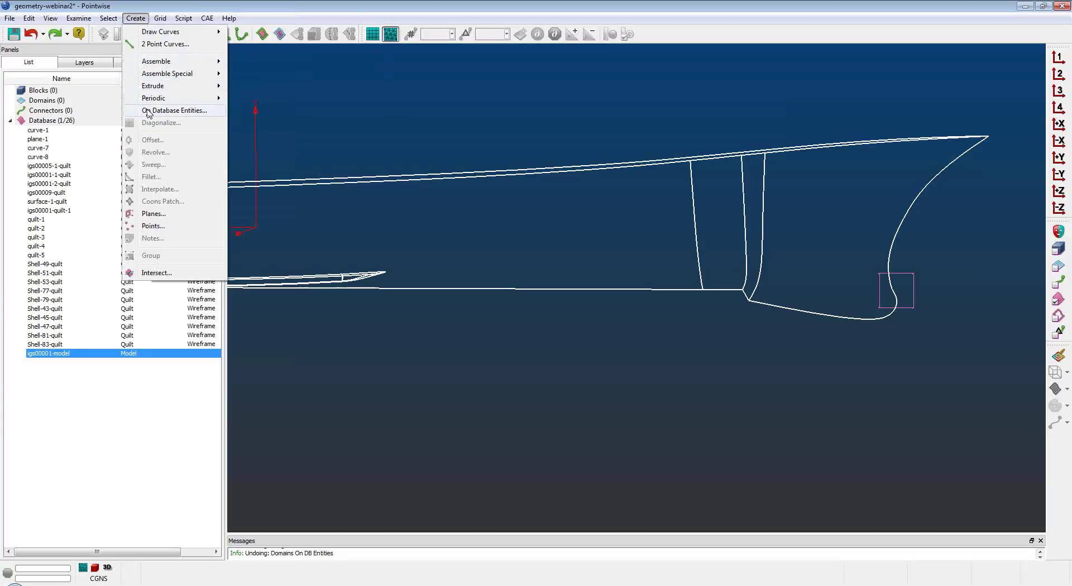
{"action": "left_click", "coordinate": [148, 112]}
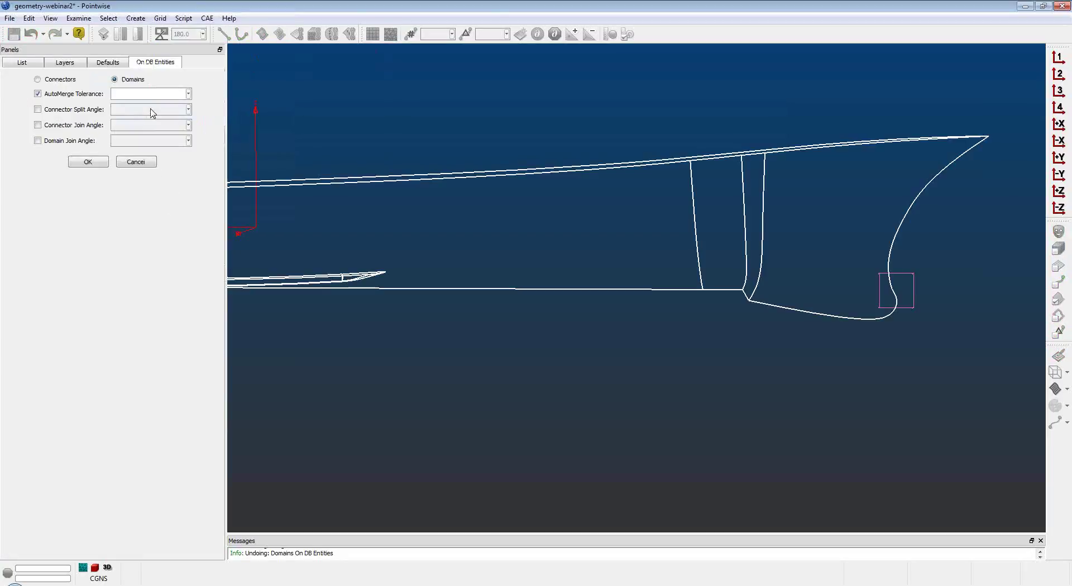
{"action": "left_click", "coordinate": [37, 125]}
{"action": "left_click", "coordinate": [123, 128]}
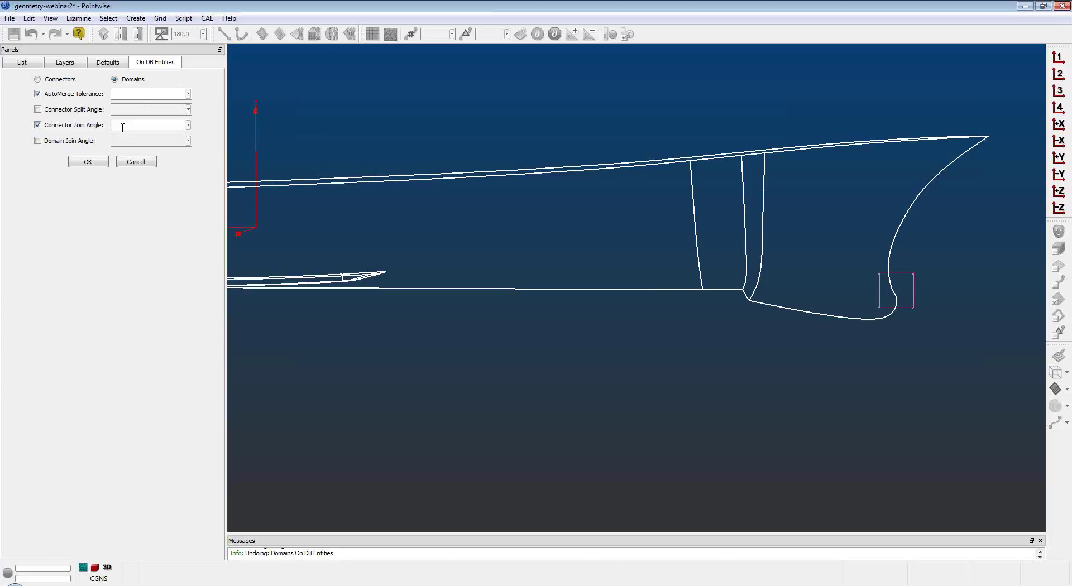
{"action": "type", "text": "45"}
{"action": "left_click", "coordinate": [87, 162]}
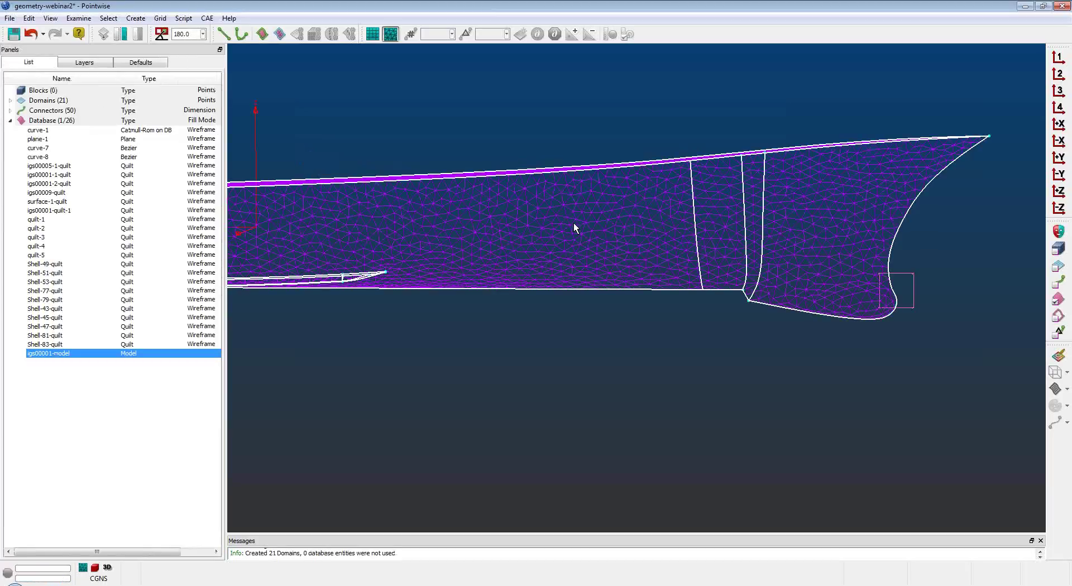
{"action": "left_click", "coordinate": [574, 223]}
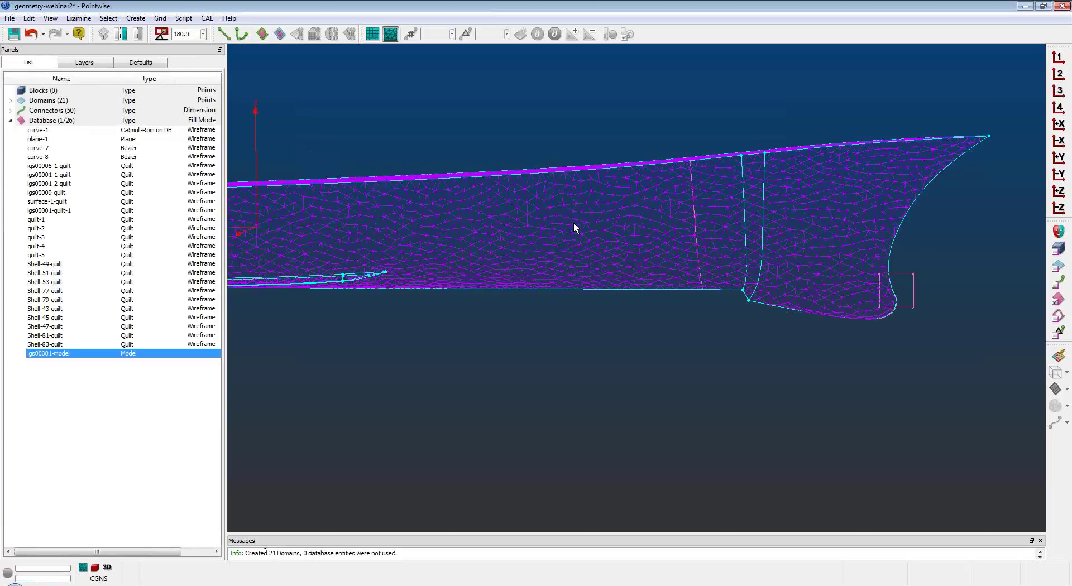
Examine the recreated domains in side view, comparing the joined connectors along the hull edges near the bow
{"action": "left_click", "coordinate": [1059, 174]}
{"action": "scroll", "coordinate": [776, 296], "scroll_direction": "up", "scroll_amount": 5}
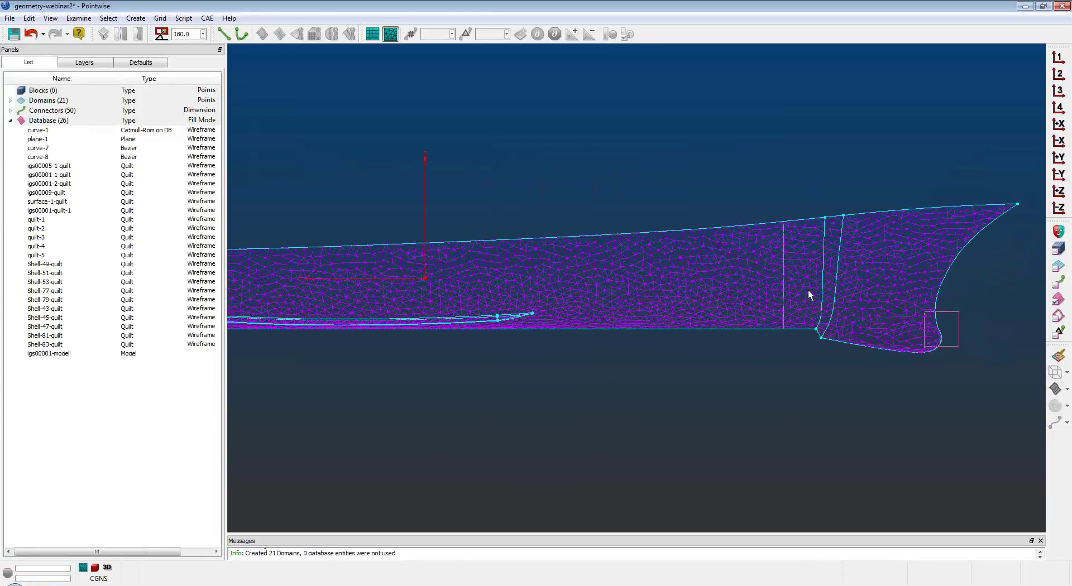
{"action": "right_click_drag", "start_coordinate": [741, 290], "coordinate": [693, 286], "text": "shift"}
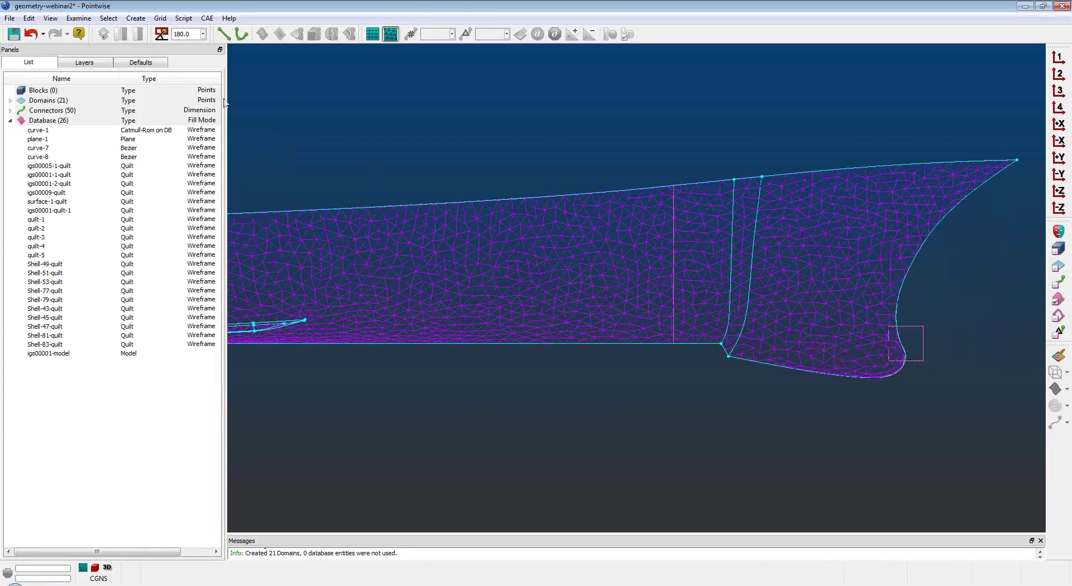
{"action": "left_click", "coordinate": [137, 19]}
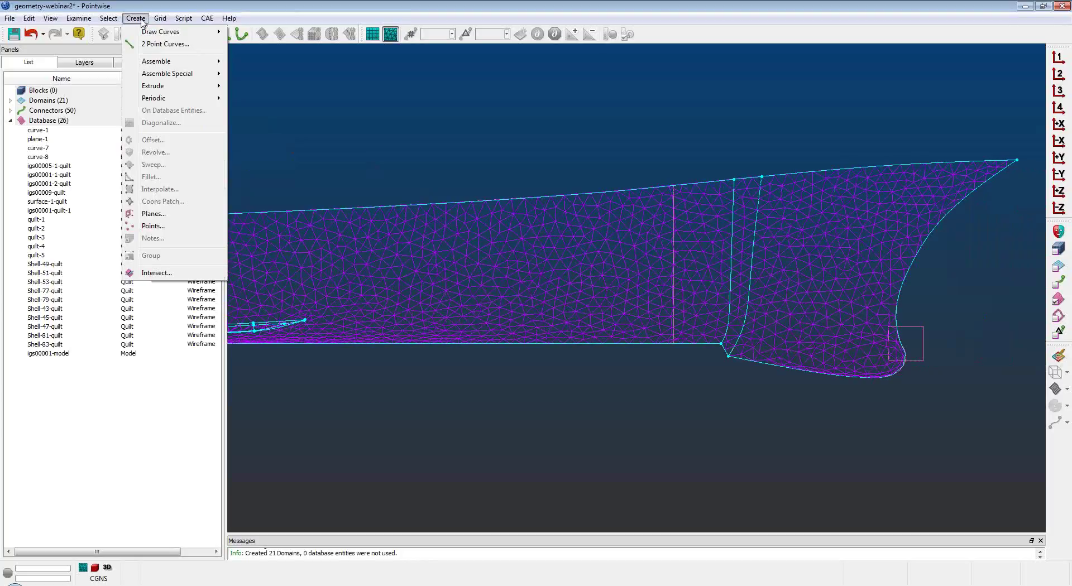
{"action": "left_click", "coordinate": [365, 144]}
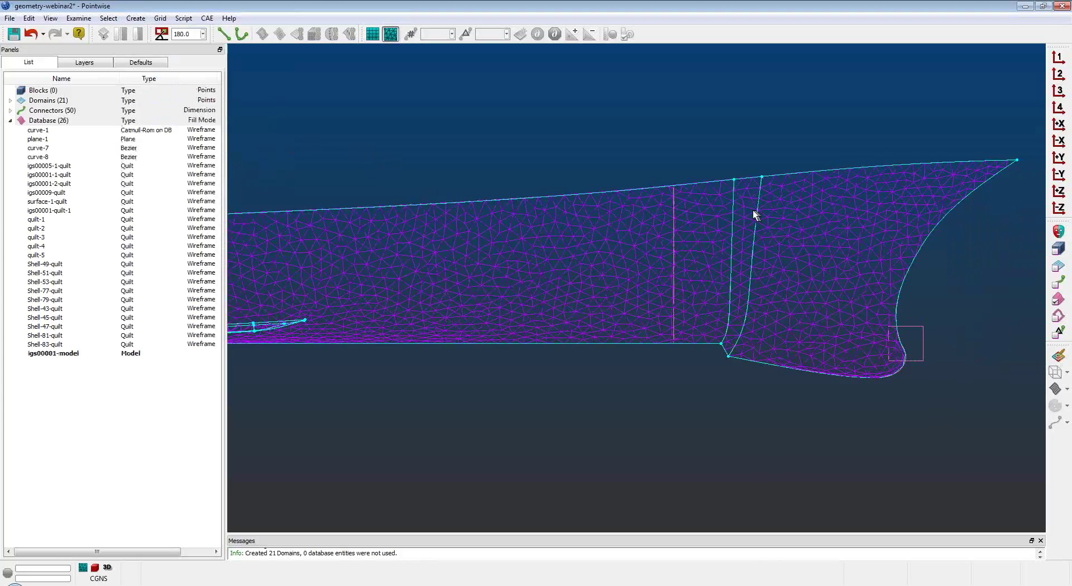
{"action": "scroll", "coordinate": [753, 213], "scroll_direction": "up", "scroll_amount": 3}
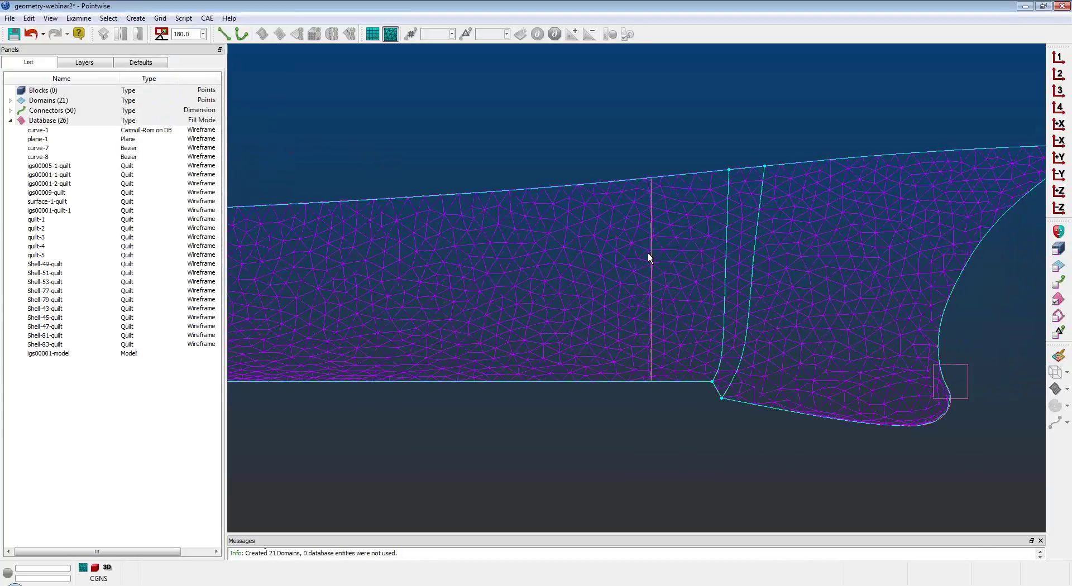
{"action": "scroll", "coordinate": [639, 261], "scroll_direction": "up", "scroll_amount": 1}
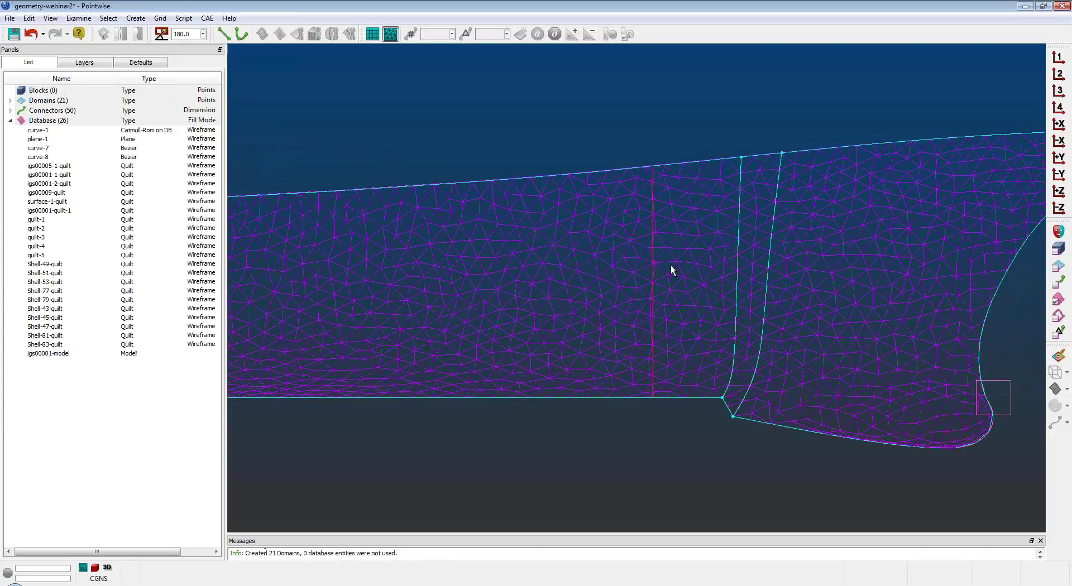
{"action": "right_click_drag", "start_coordinate": [664, 265], "coordinate": [642, 264], "text": "shift"}
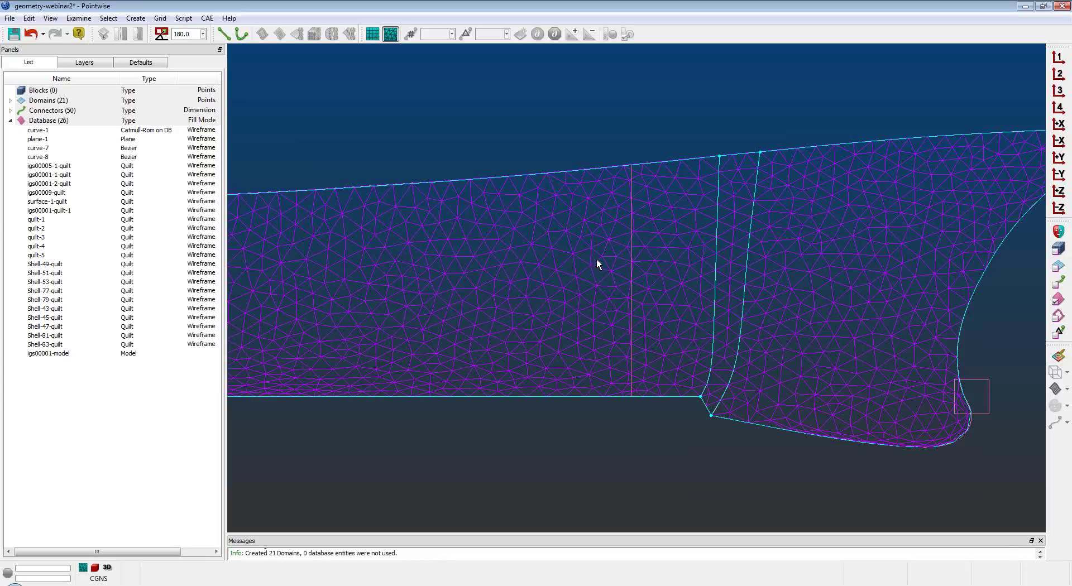
{"action": "scroll", "coordinate": [596, 259], "scroll_direction": "down", "scroll_amount": 4}
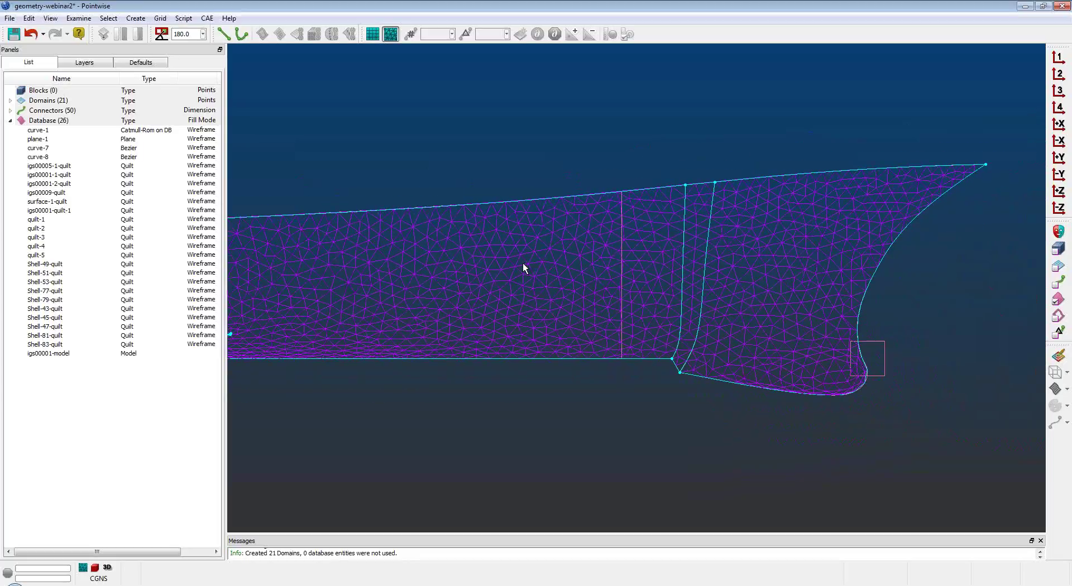
{"action": "right_click_drag", "start_coordinate": [523, 263], "coordinate": [617, 260], "text": "shift"}
{"action": "scroll", "coordinate": [672, 258], "scroll_direction": "down", "scroll_amount": 1}
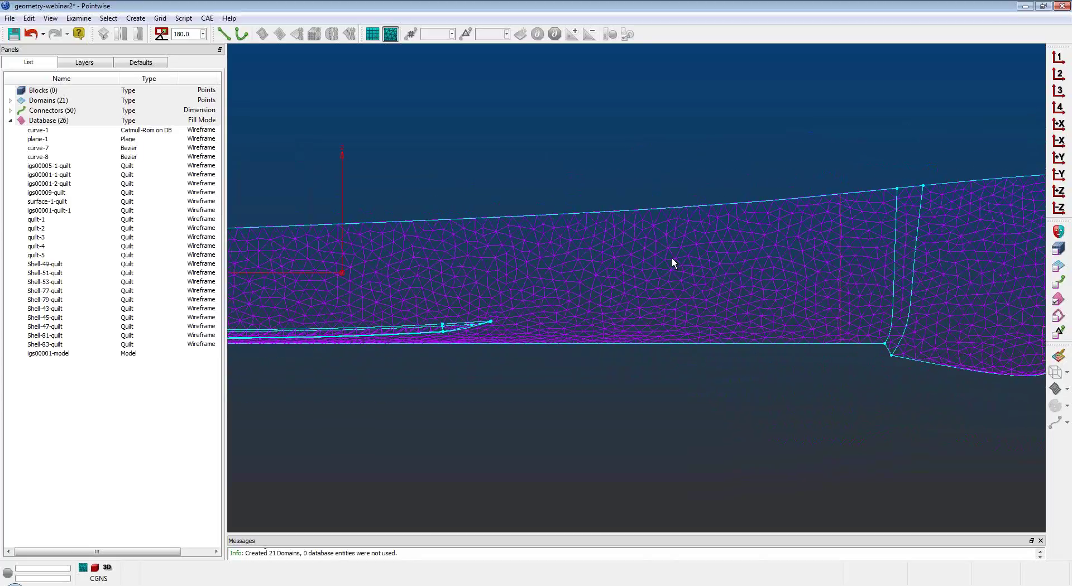
{"action": "scroll", "coordinate": [672, 260], "scroll_direction": "up", "scroll_amount": 1}
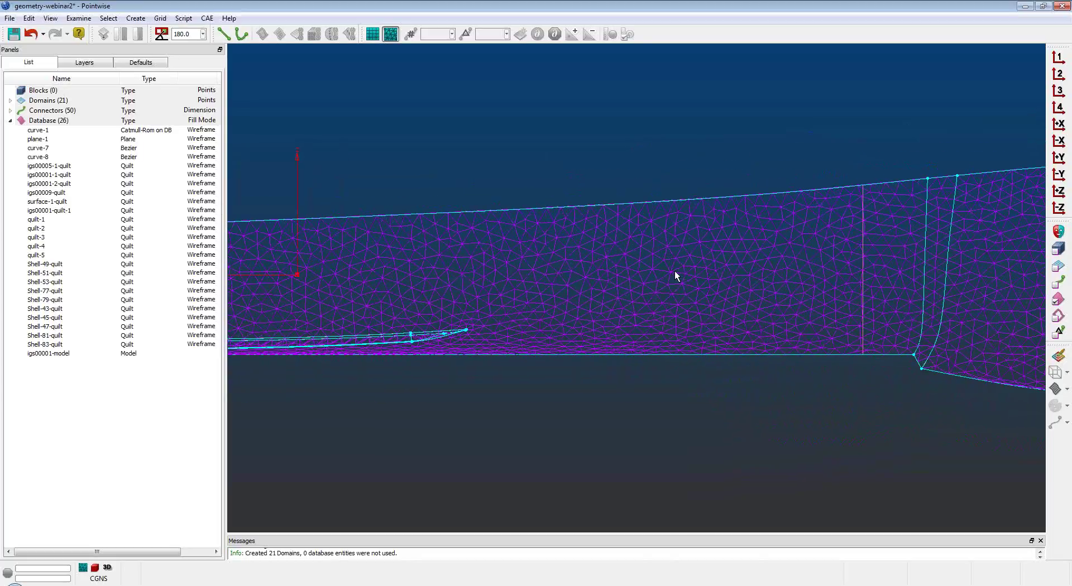
Select the main side quilt of the hull to check its extent, and inspect the domain mesh over it
{"action": "left_click", "coordinate": [685, 200]}
{"action": "left_click", "coordinate": [685, 200]}
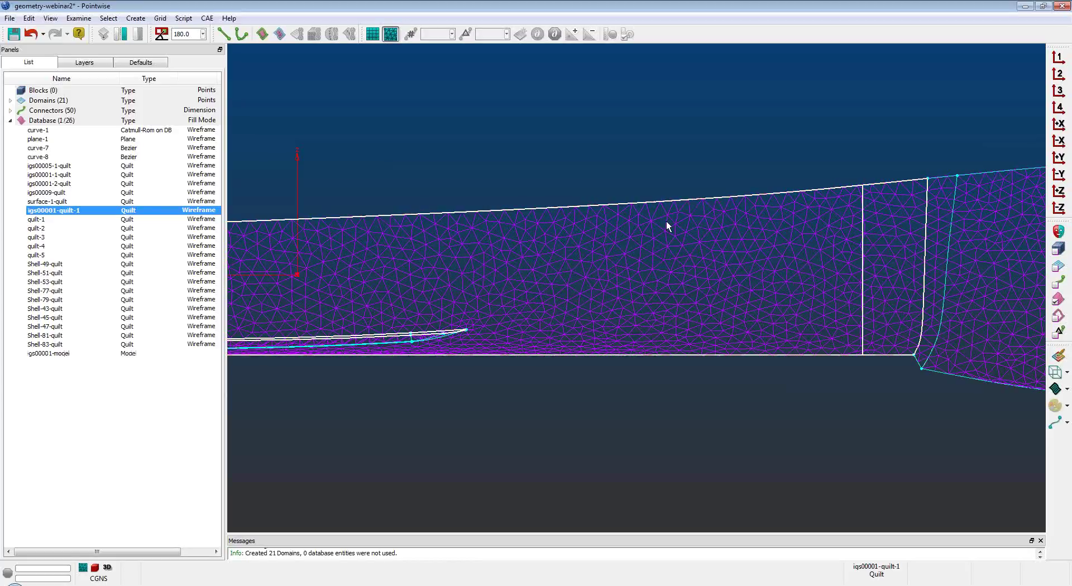
{"action": "mouse_move", "coordinate": [688, 257]}
{"action": "right_mouse_down"}
{"action": "mouse_move", "coordinate": [654, 270]}
{"action": "mouse_move", "coordinate": [701, 261]}
{"action": "right_mouse_up"}
{"action": "scroll", "coordinate": [701, 261], "scroll_direction": "up", "scroll_amount": 1}
{"action": "right_click", "coordinate": [692, 268]}
{"action": "left_click", "coordinate": [635, 260]}
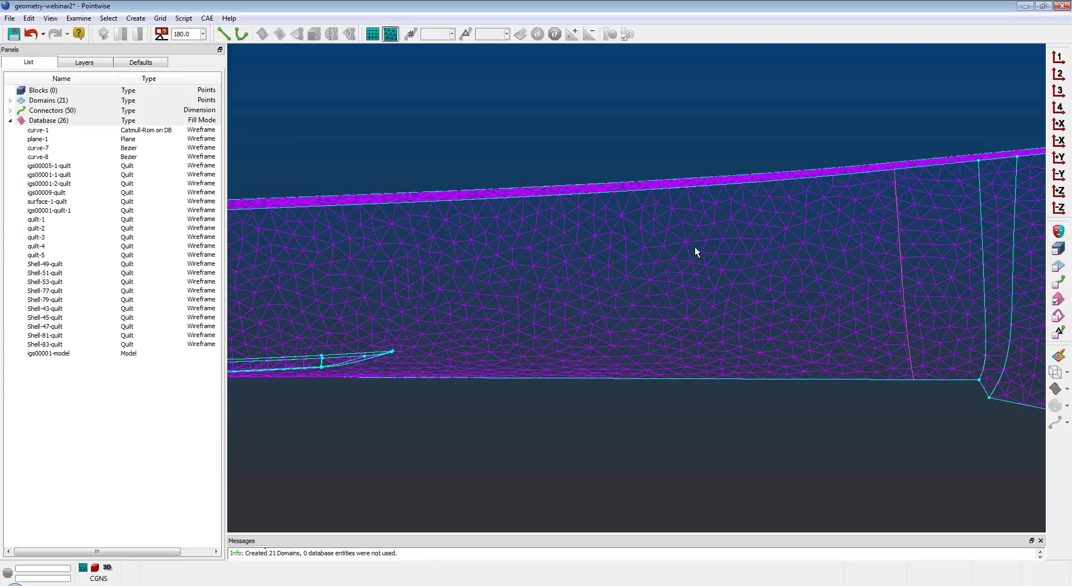
{"action": "scroll", "coordinate": [694, 248], "scroll_direction": "up", "scroll_amount": 2}
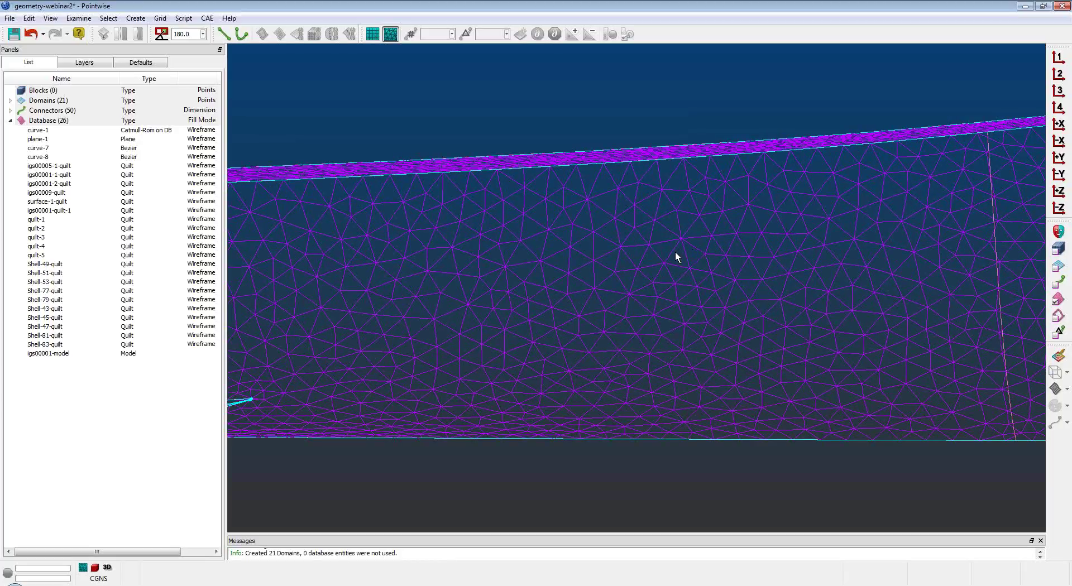
{"action": "scroll", "coordinate": [676, 248], "scroll_direction": "up", "scroll_amount": 1}
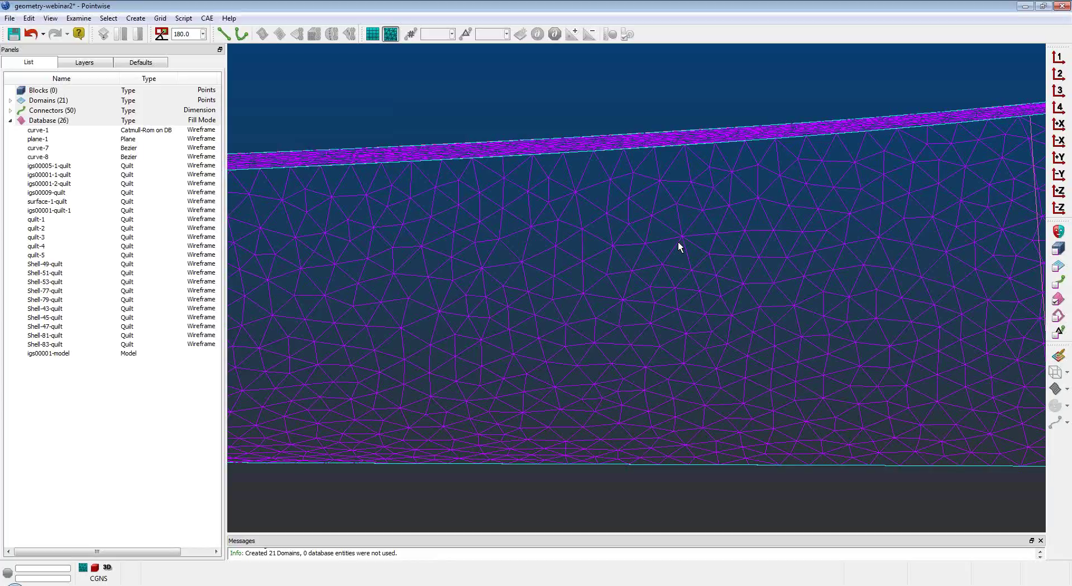
Enable the default settings for unstructured domains and blocks, and fit the whole hull in view
{"action": "left_click", "coordinate": [156, 62]}
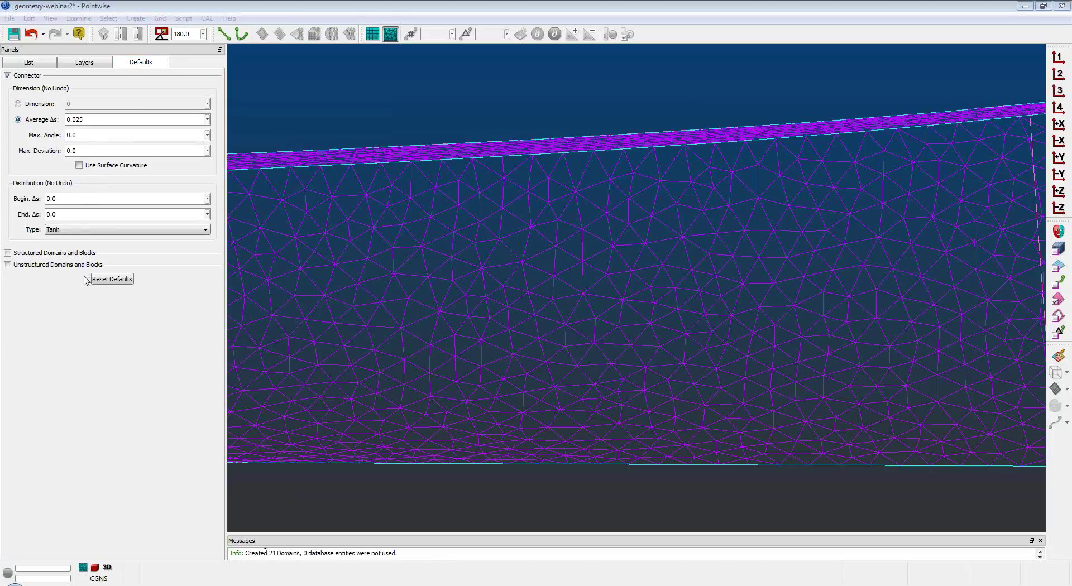
{"action": "left_click", "coordinate": [8, 265]}
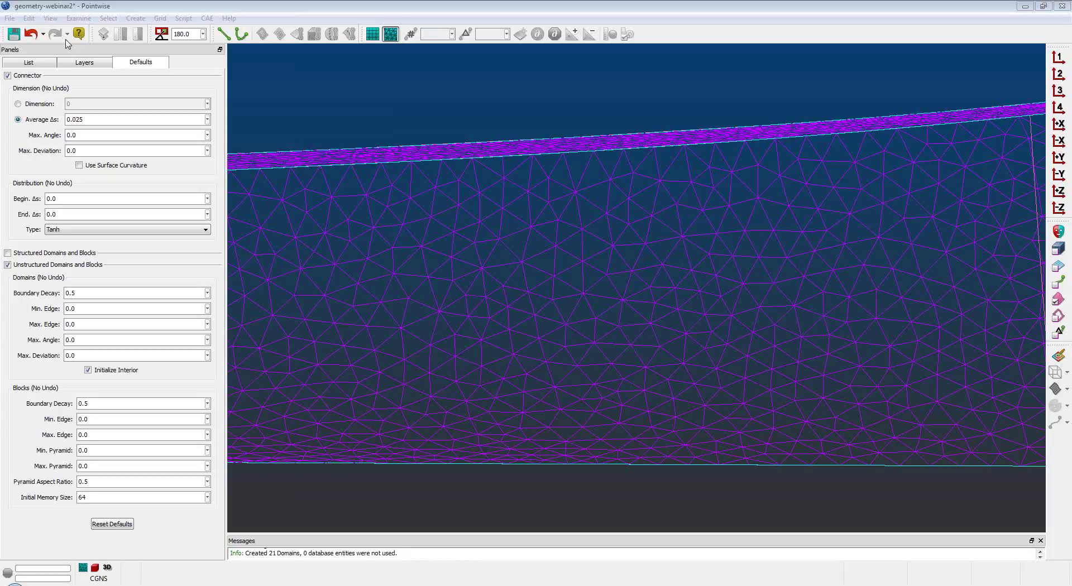
{"action": "left_click", "coordinate": [471, 4]}
{"action": "key", "text": "ctrl+f"}
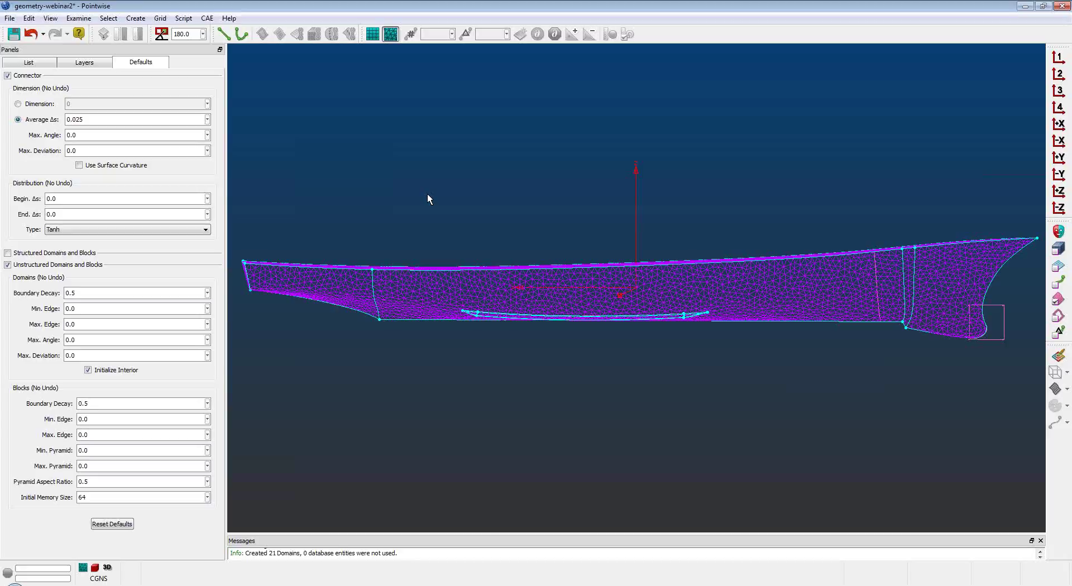
Select the hull's symmetry-plane boundary connectors along the transom, keel line, deck edge and bow
{"action": "right_click_drag", "start_coordinate": [563, 215], "coordinate": [539, 215]}
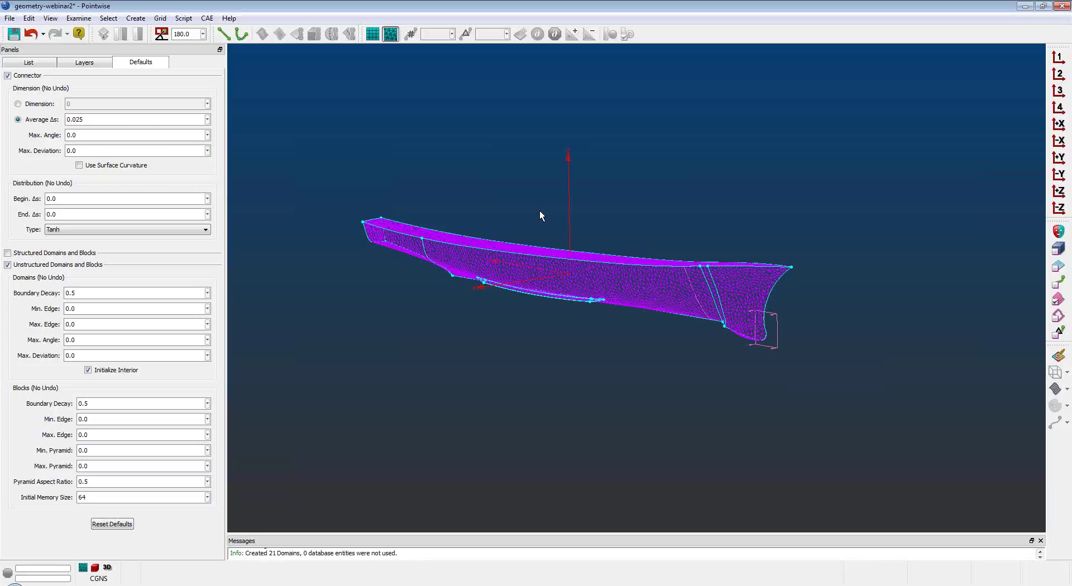
{"action": "scroll", "coordinate": [561, 250], "scroll_direction": "up", "scroll_amount": 3}
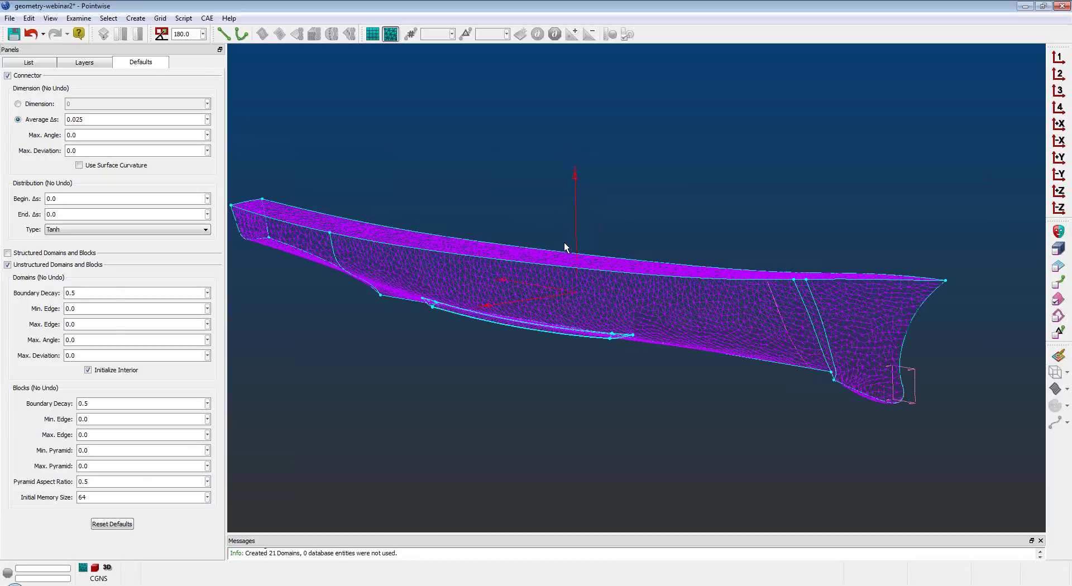
{"action": "scroll", "coordinate": [596, 232], "scroll_direction": "up", "scroll_amount": 1}
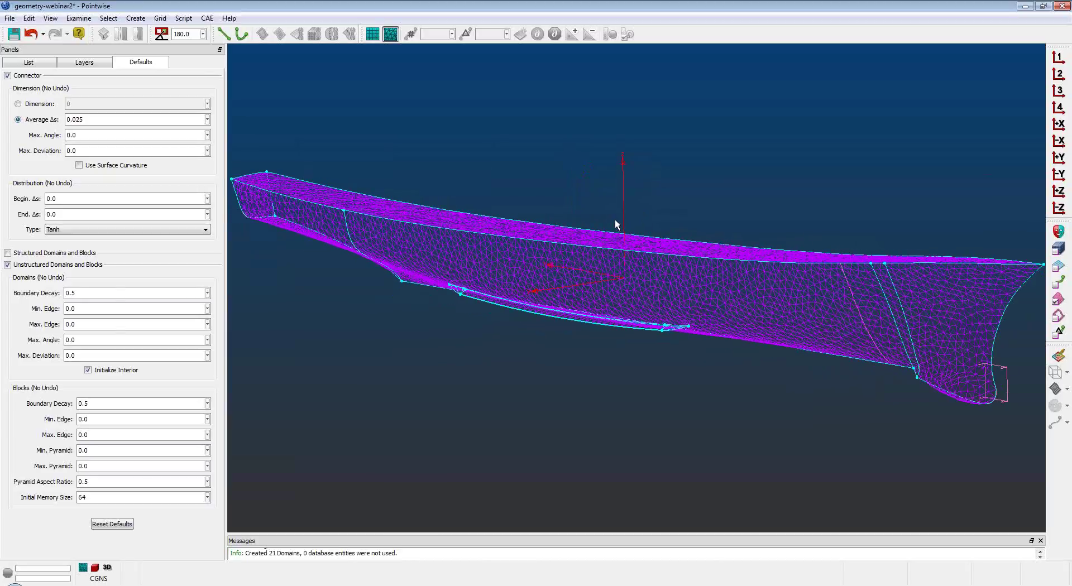
{"action": "scroll", "coordinate": [617, 224], "scroll_direction": "down", "scroll_amount": 1}
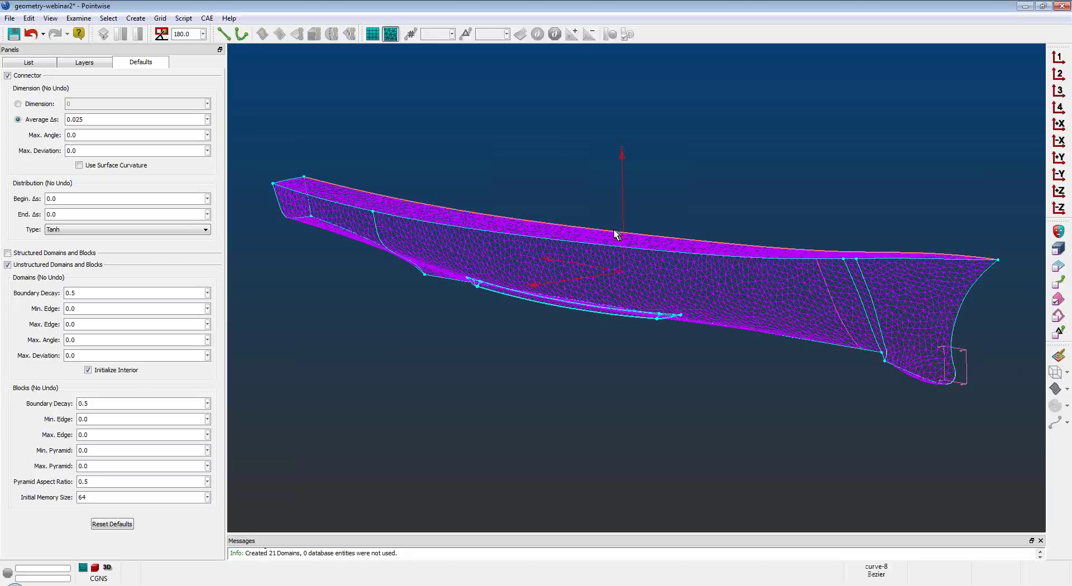
{"action": "left_click", "coordinate": [616, 235]}
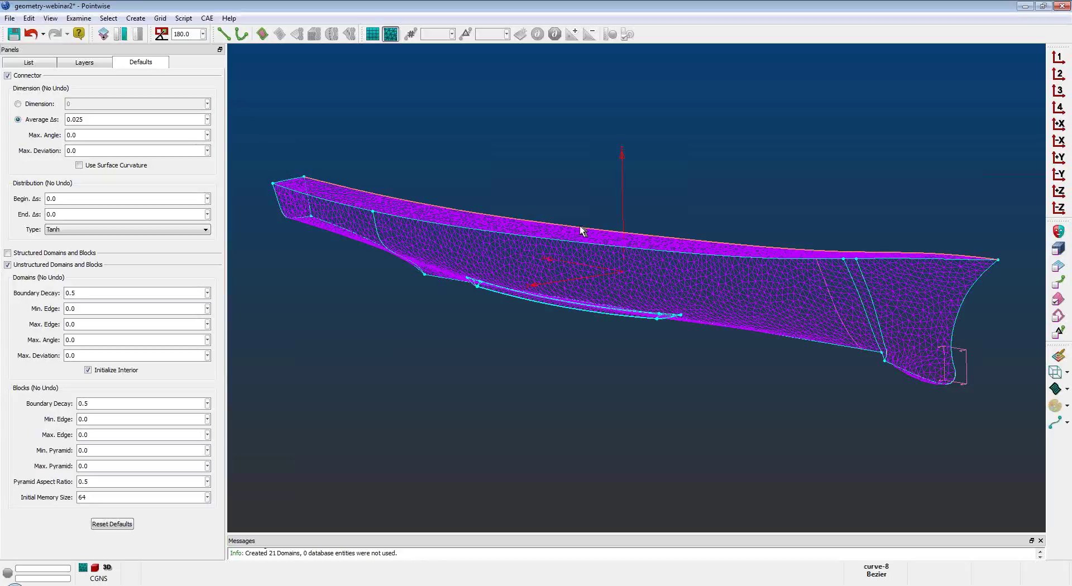
{"action": "left_click", "coordinate": [310, 204]}
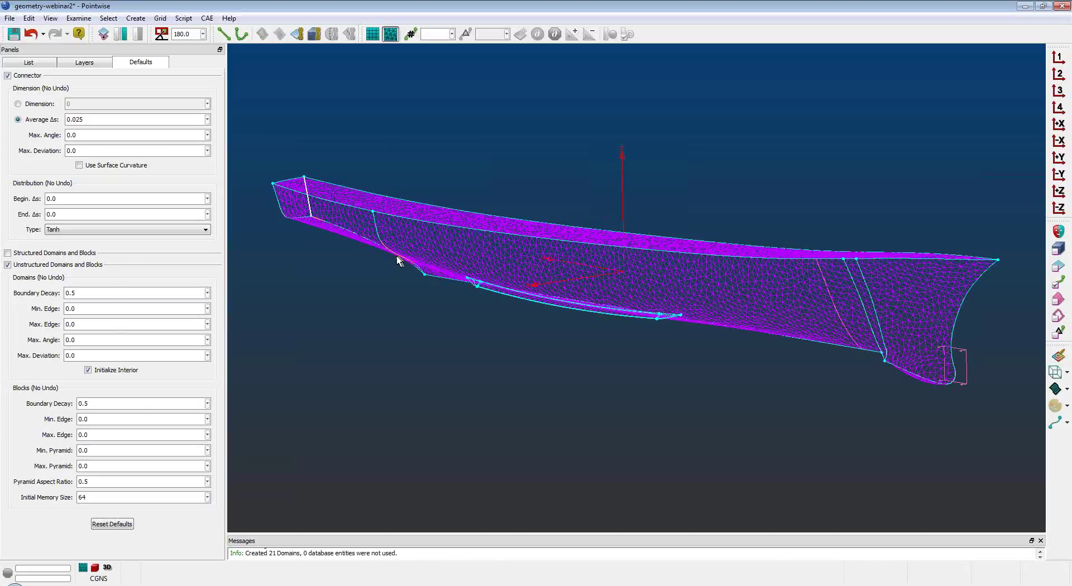
{"action": "left_click", "coordinate": [362, 237]}
{"action": "left_click", "coordinate": [439, 277], "text": "ctrl"}
{"action": "left_click", "coordinate": [306, 189], "text": "ctrl"}
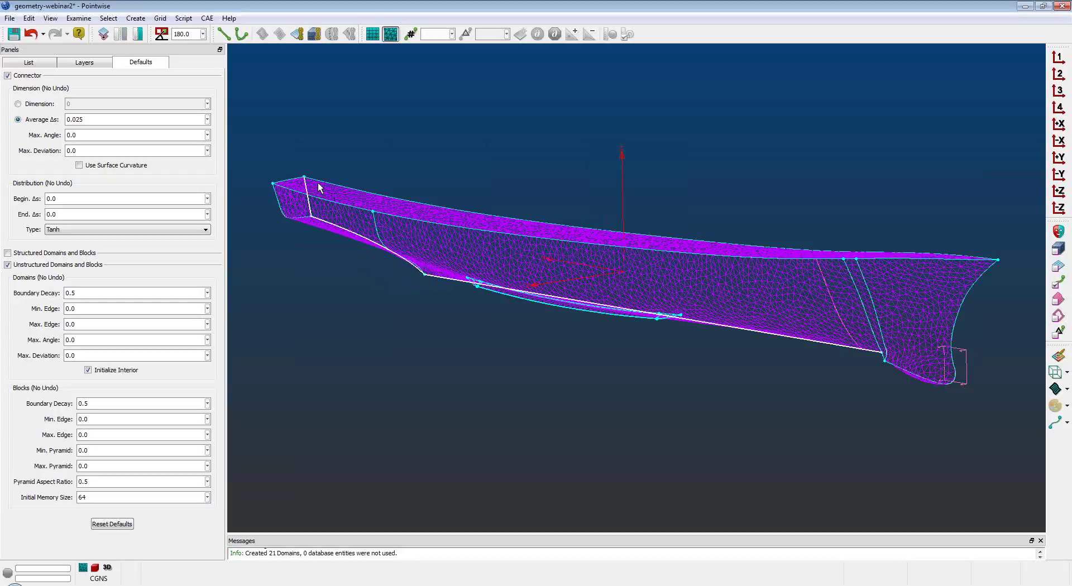
{"action": "left_click", "coordinate": [318, 182], "text": "ctrl"}
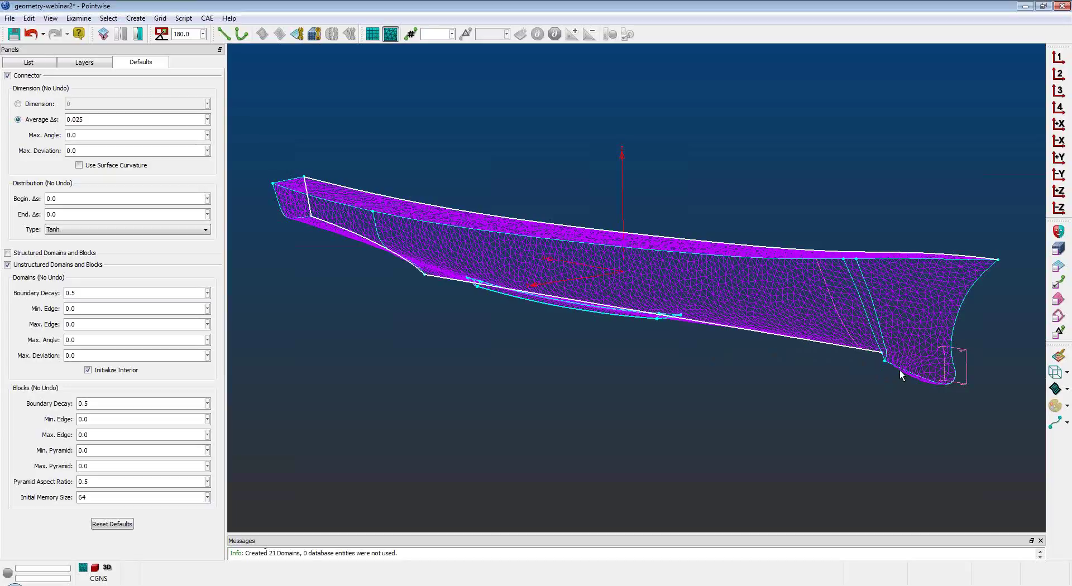
{"action": "left_click", "coordinate": [952, 310], "text": "ctrl"}
Examine the selected boundary connectors end-on, obliquely and from above to check that they lie on the symmetry plane
{"action": "left_click", "coordinate": [1061, 141]}
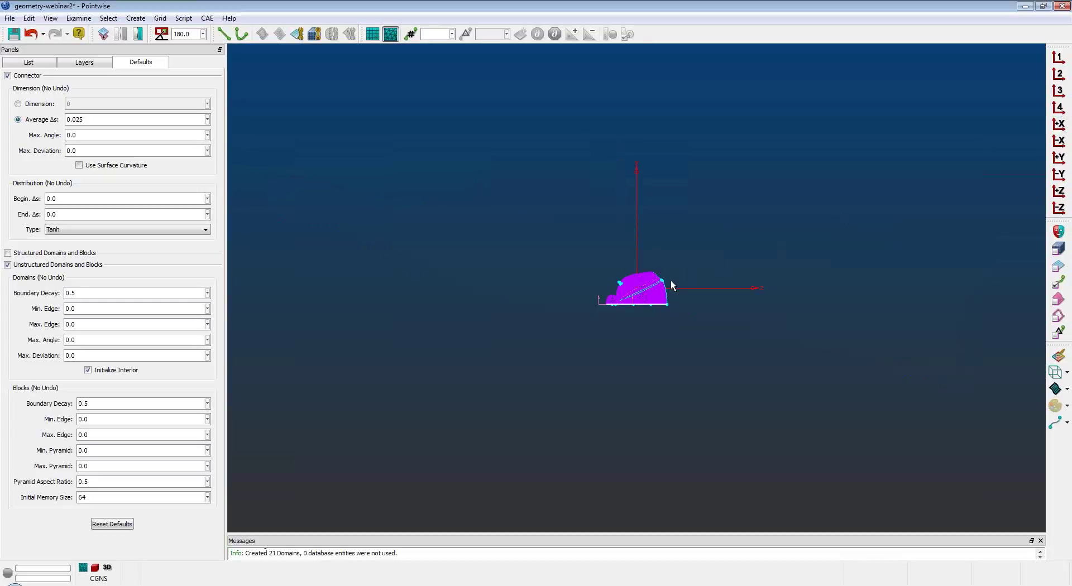
{"action": "scroll", "coordinate": [666, 296], "scroll_direction": "up", "scroll_amount": 2}
{"action": "right_click_drag", "start_coordinate": [677, 296], "coordinate": [785, 254], "text": "shift"}
{"action": "scroll", "coordinate": [774, 285], "scroll_direction": "up", "scroll_amount": 1}
{"action": "scroll", "coordinate": [774, 289], "scroll_direction": "up", "scroll_amount": 1}
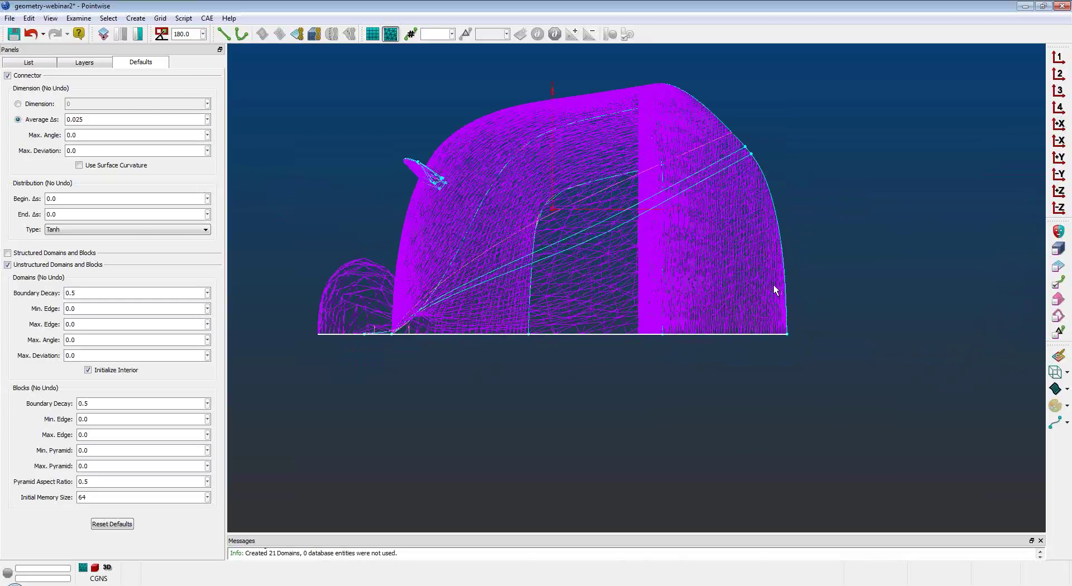
{"action": "scroll", "coordinate": [661, 301], "scroll_direction": "up", "scroll_amount": 1}
{"action": "right_click_drag", "start_coordinate": [545, 346], "coordinate": [585, 352], "text": "shift"}
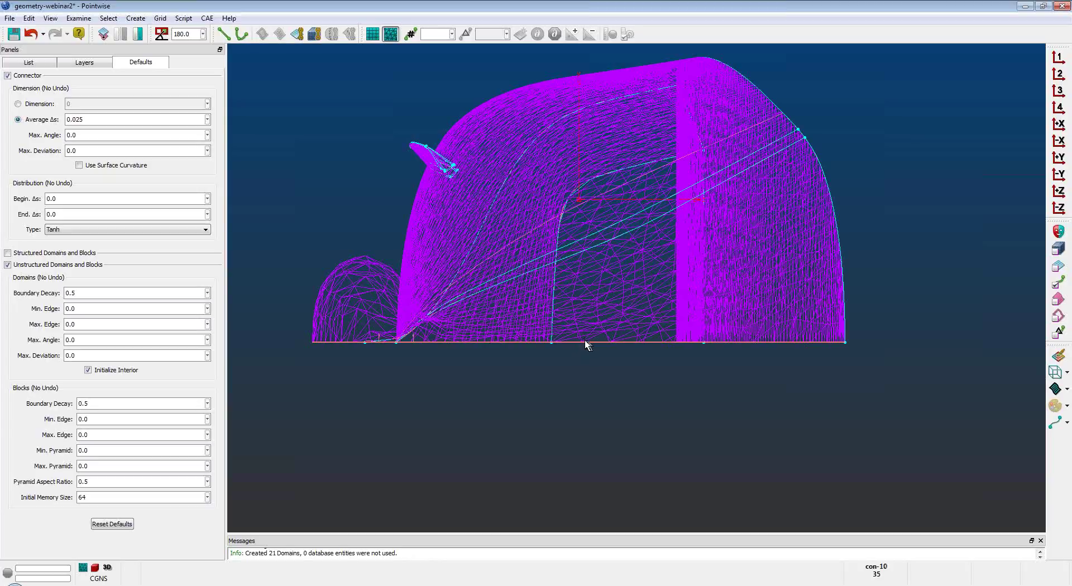
{"action": "scroll", "coordinate": [584, 346], "scroll_direction": "down", "scroll_amount": 3}
{"action": "right_click_drag", "start_coordinate": [585, 346], "coordinate": [662, 412]}
{"action": "scroll", "coordinate": [684, 384], "scroll_direction": "up", "scroll_amount": 3}
{"action": "scroll", "coordinate": [661, 384], "scroll_direction": "down", "scroll_amount": 3}
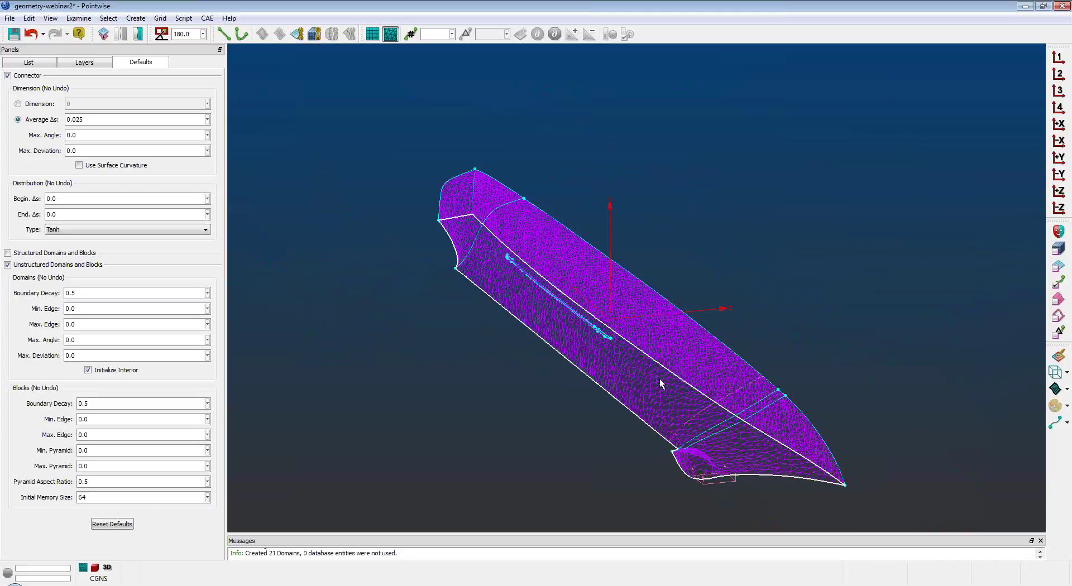
{"action": "key", "text": "F2"}
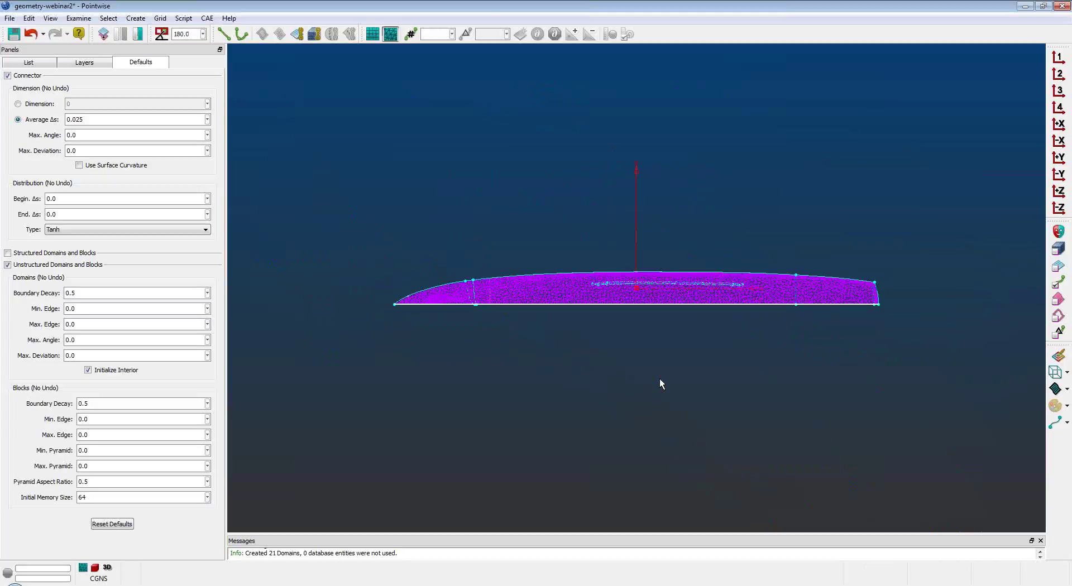
Recall the saved edge view and examine the hull domains from the bow to the stern, including the bilge keel
{"action": "left_click", "coordinate": [1058, 57]}
{"action": "scroll", "coordinate": [901, 190], "scroll_direction": "down", "scroll_amount": 5}
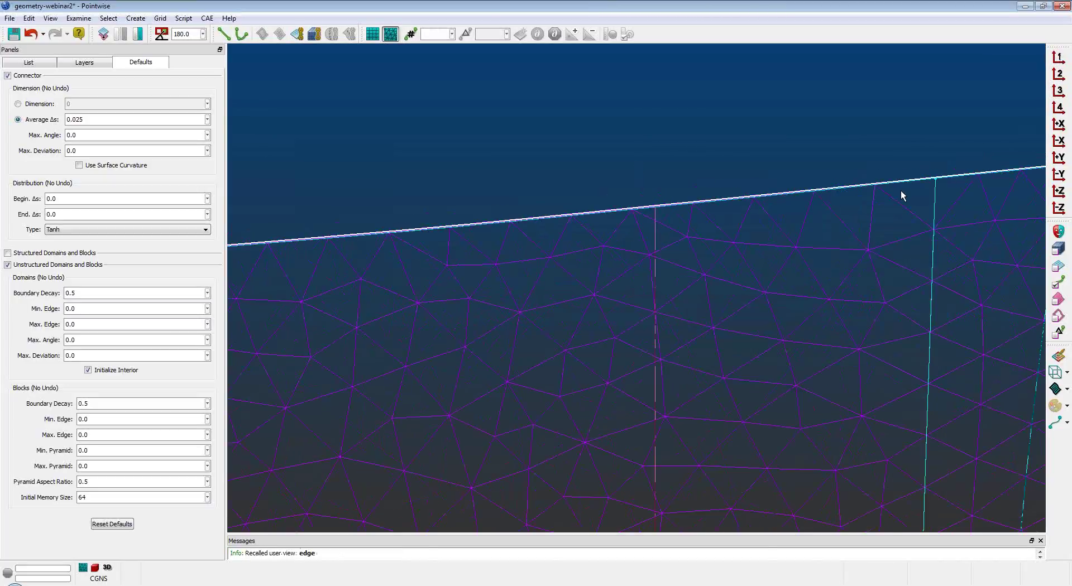
{"action": "scroll", "coordinate": [899, 199], "scroll_direction": "down", "scroll_amount": 5}
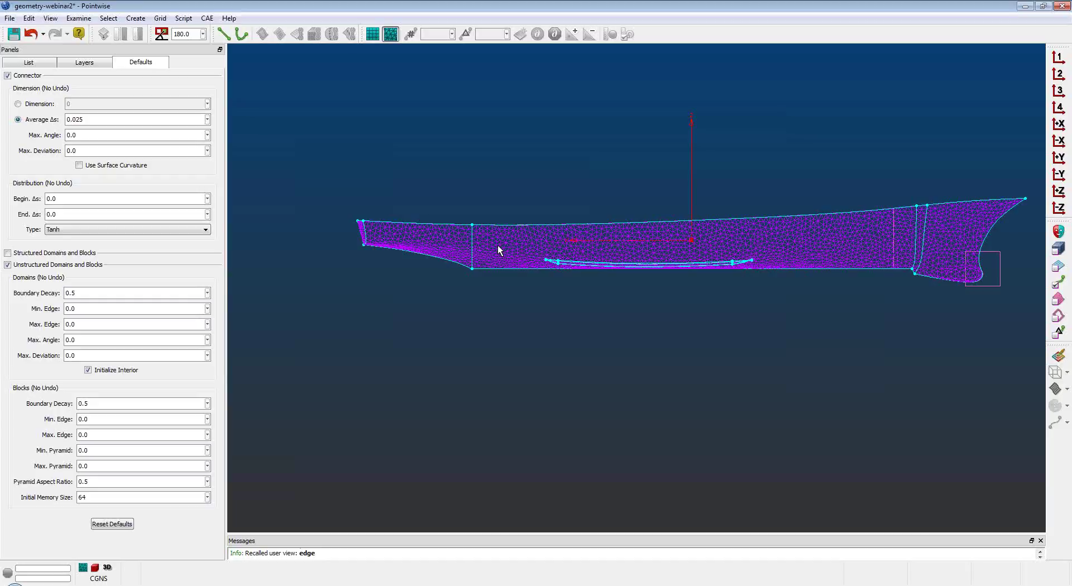
{"action": "scroll", "coordinate": [437, 253], "scroll_direction": "up", "scroll_amount": 3}
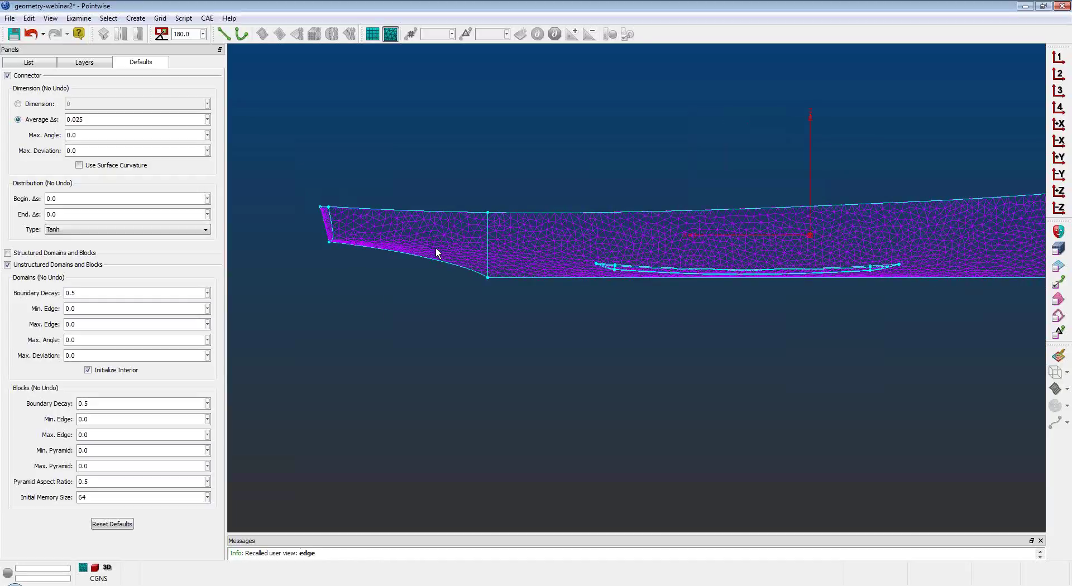
{"action": "scroll", "coordinate": [437, 252], "scroll_direction": "up", "scroll_amount": 2}
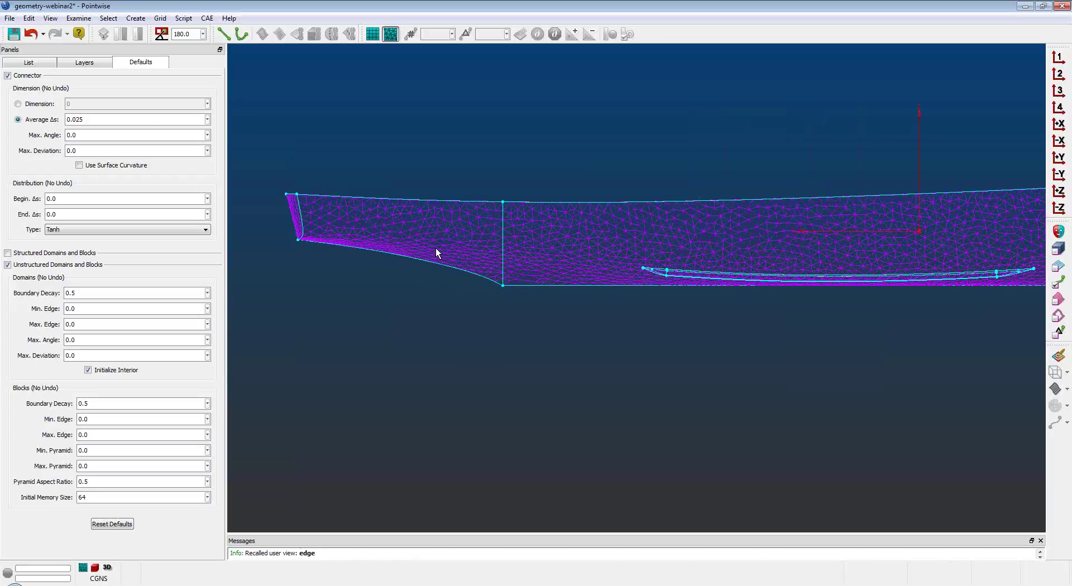
{"action": "scroll", "coordinate": [438, 249], "scroll_direction": "up", "scroll_amount": 1}
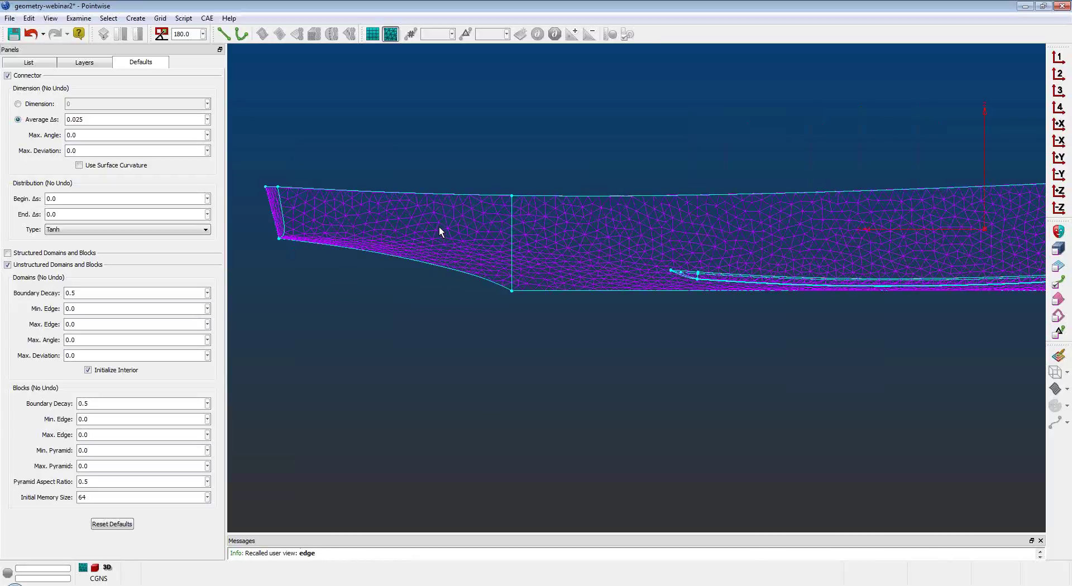
{"action": "right_click_drag", "start_coordinate": [612, 288], "coordinate": [502, 321]}
{"action": "scroll", "coordinate": [503, 321], "scroll_direction": "down", "scroll_amount": 1}
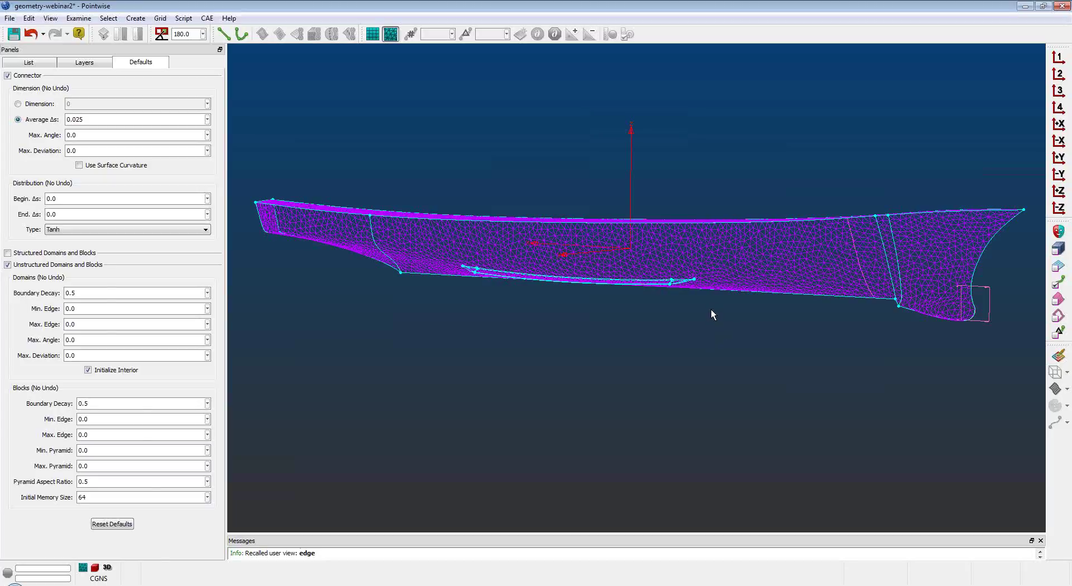
{"action": "right_click_drag", "start_coordinate": [714, 310], "coordinate": [671, 344]}
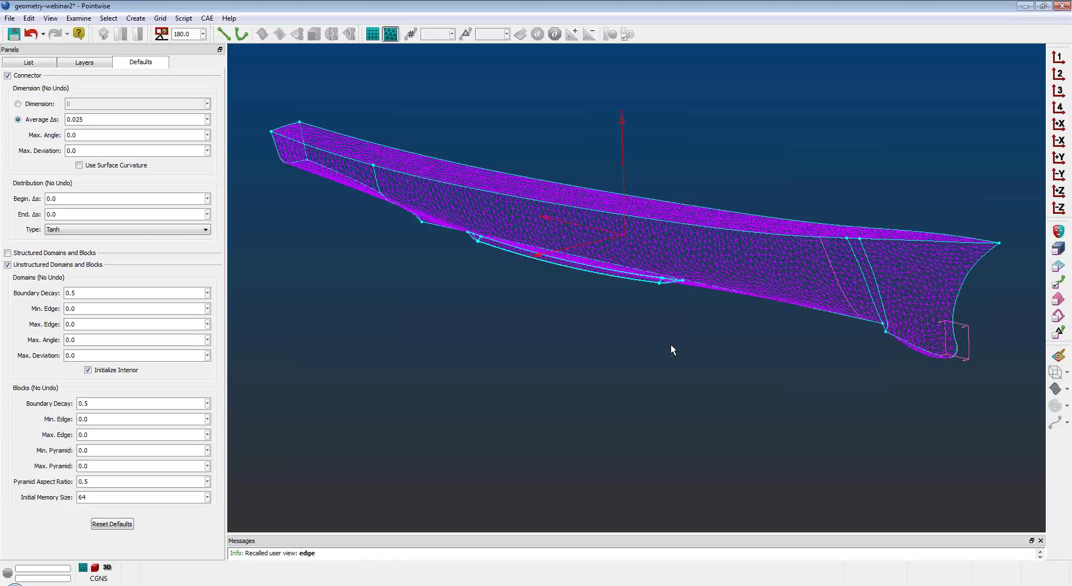
{"action": "left_click", "coordinate": [70, 16]}
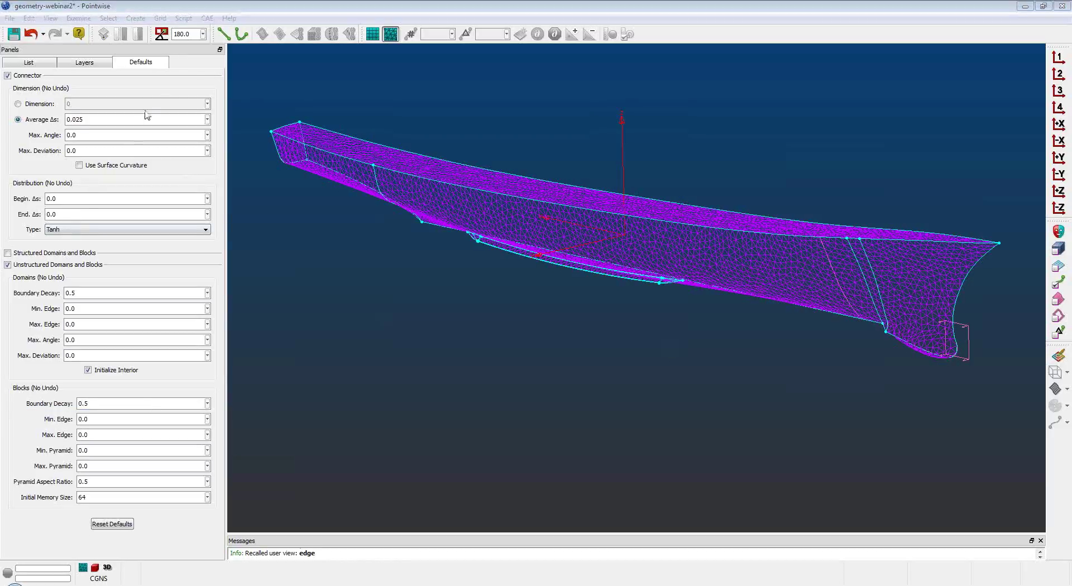
{"action": "left_click", "coordinate": [195, 72]}
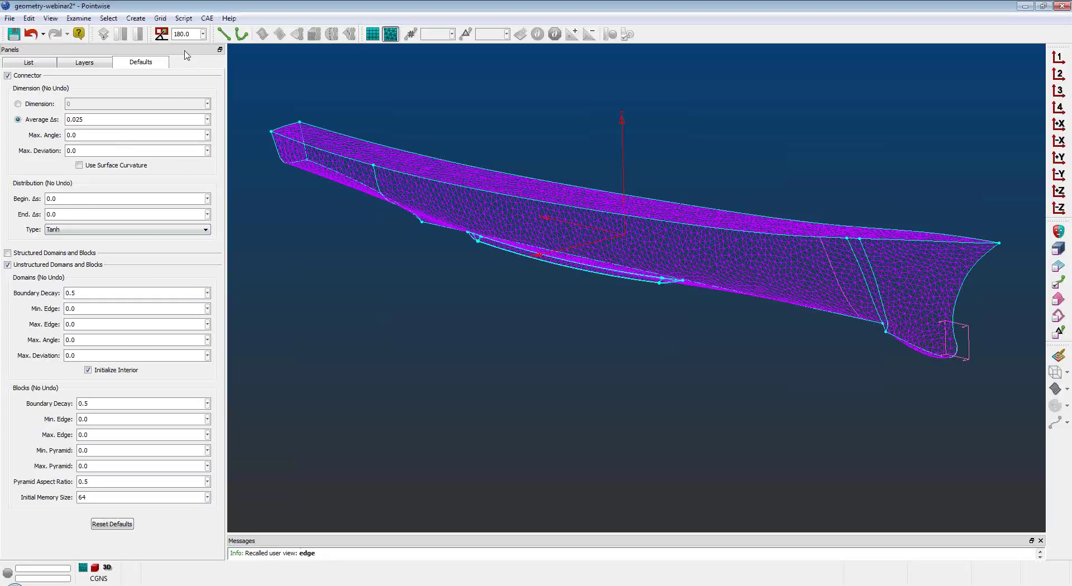
{"action": "left_click", "coordinate": [184, 19]}
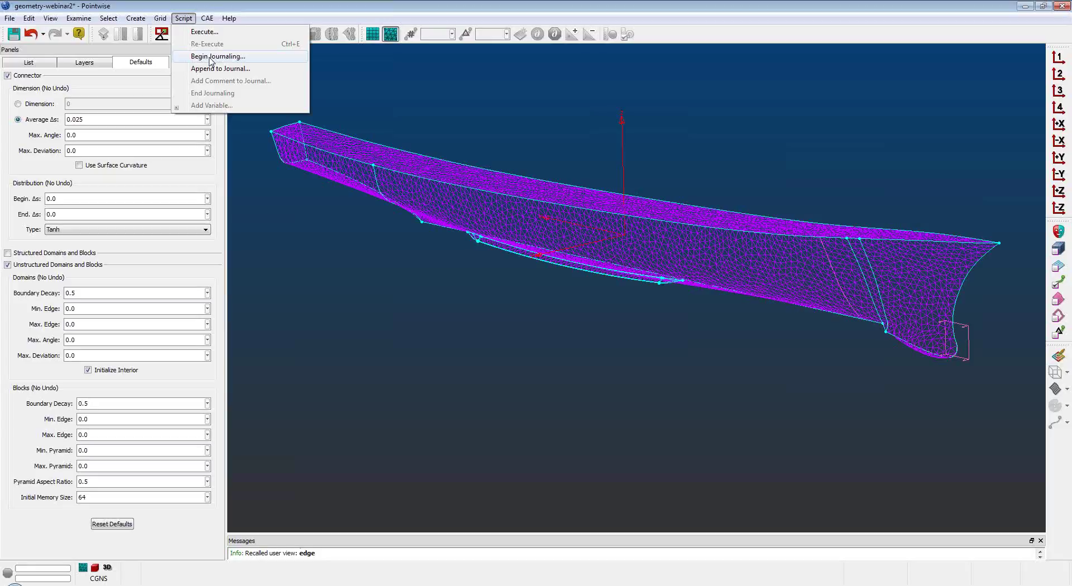
{"action": "left_click", "coordinate": [179, 19]}
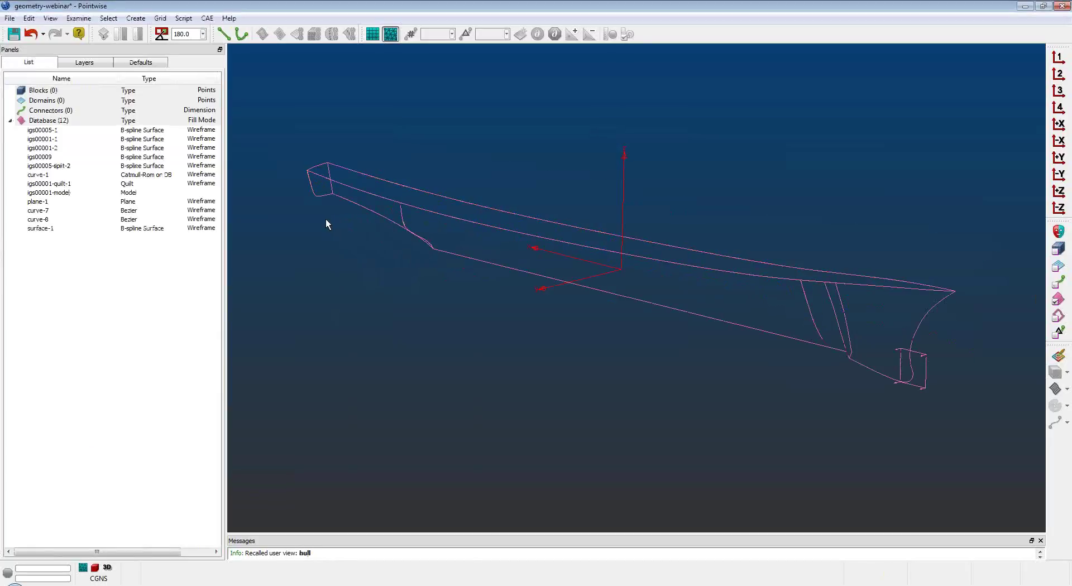
Undo the recent hull geometry edits back through the creation of surface-1, curve-8 and curve-7
{"action": "left_click", "coordinate": [30, 34]}
{"action": "left_click", "coordinate": [31, 34]}
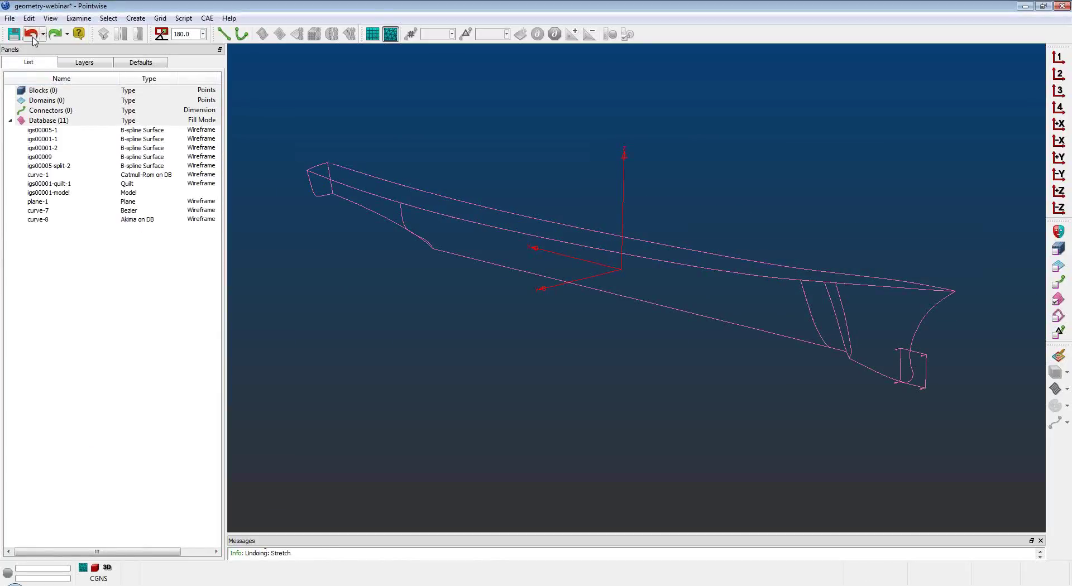
{"action": "left_click", "coordinate": [31, 34]}
{"action": "left_click", "coordinate": [31, 34]}
{"action": "left_click", "coordinate": [31, 35]}
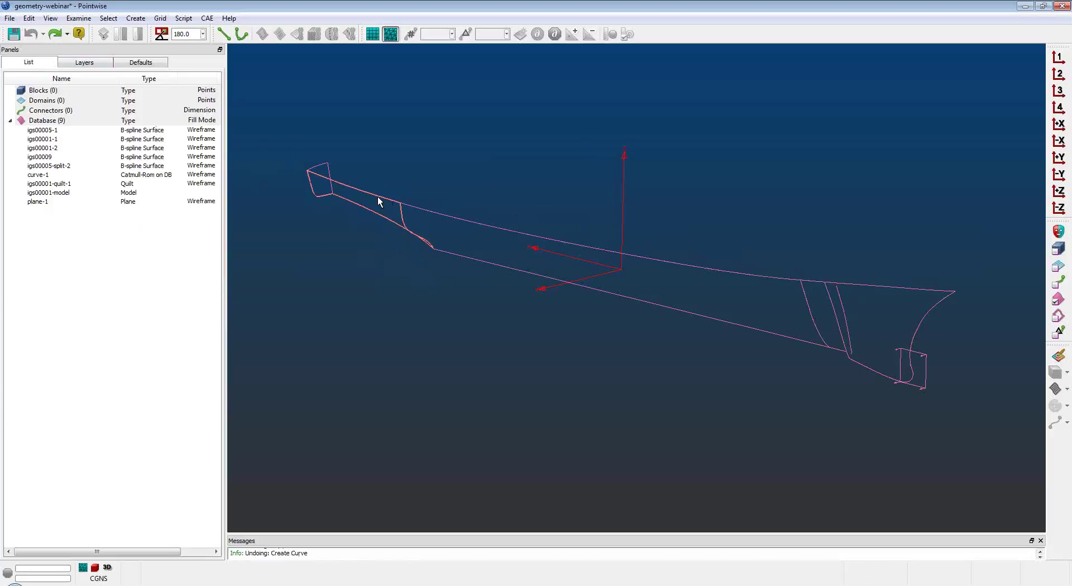
Select all hull database entities except plane-1
{"action": "right_click_drag", "start_coordinate": [393, 202], "coordinate": [411, 227]}
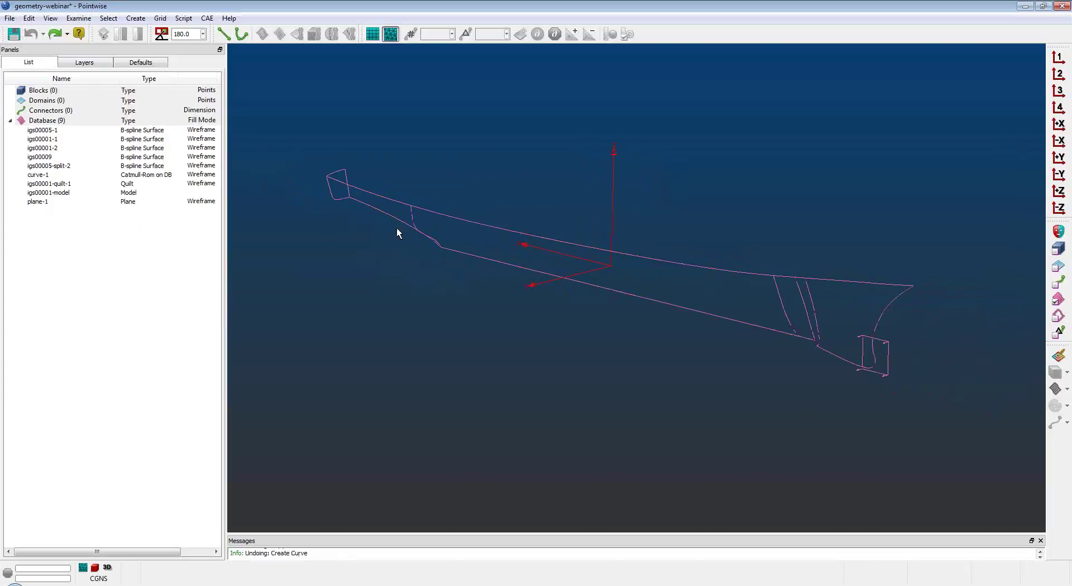
{"action": "left_click_drag", "start_coordinate": [290, 157], "coordinate": [949, 399]}
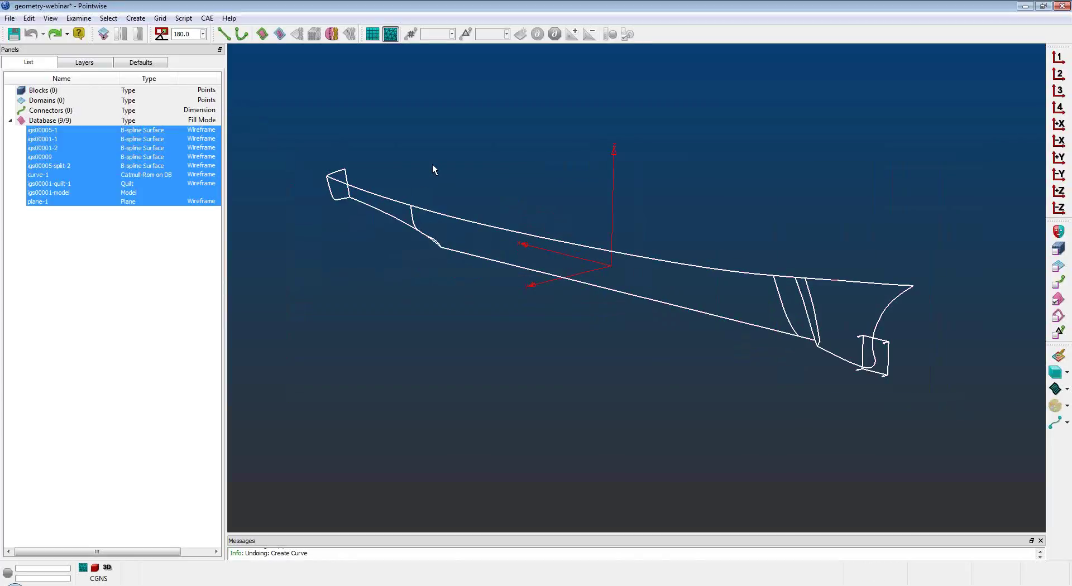
{"action": "left_click", "coordinate": [887, 370]}
{"action": "left_click", "coordinate": [896, 380]}
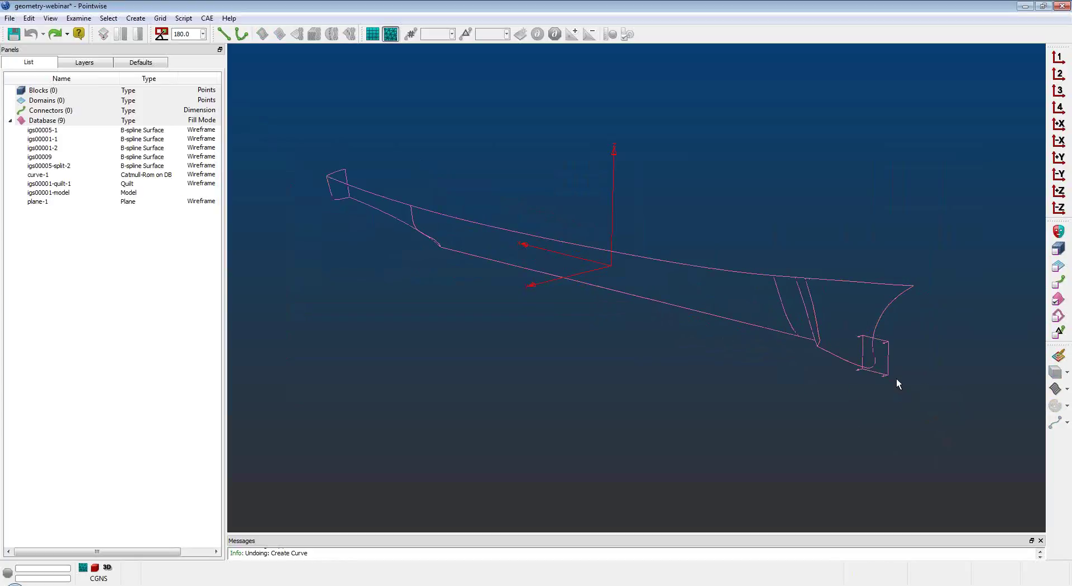
{"action": "key", "text": "ctrl+a"}
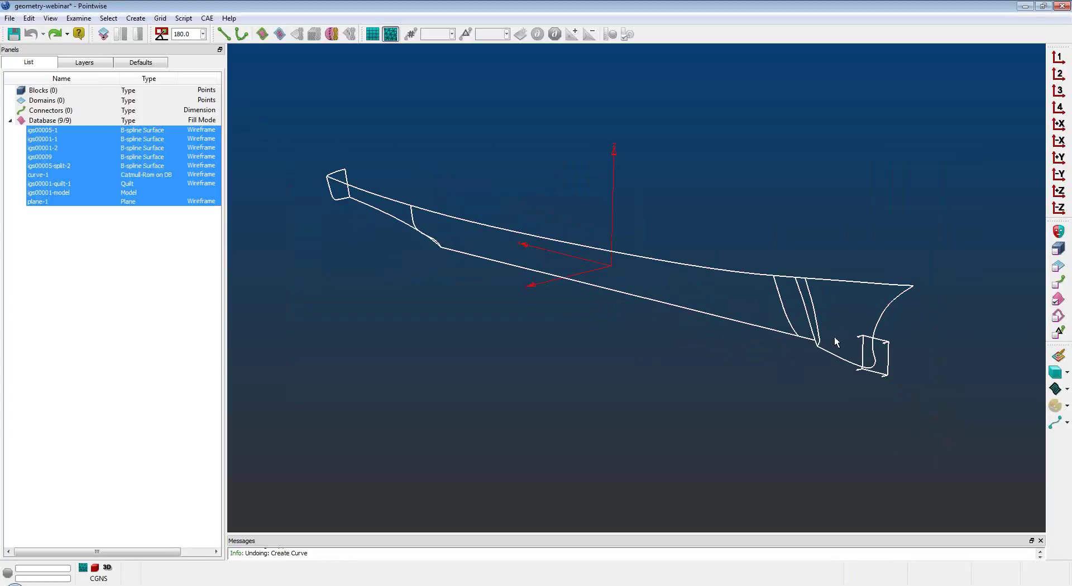
{"action": "left_click", "coordinate": [889, 357]}
{"action": "left_click", "coordinate": [882, 385]}
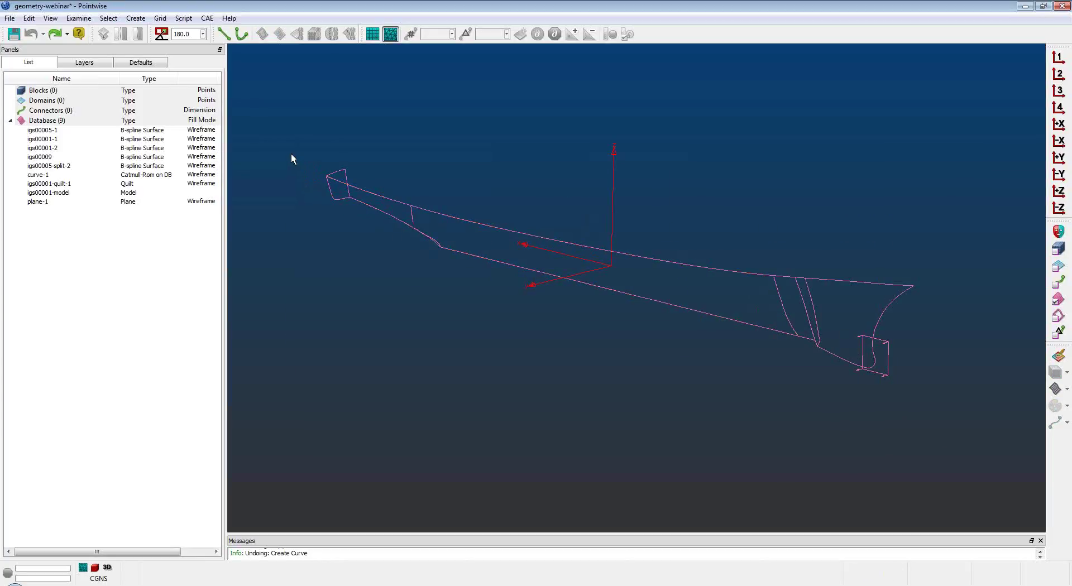
{"action": "mouse_move", "coordinate": [293, 156]}
{"action": "left_mouse_down"}
{"action": "mouse_move", "coordinate": [483, 272]}
{"action": "mouse_move", "coordinate": [897, 450]}
{"action": "left_mouse_up"}
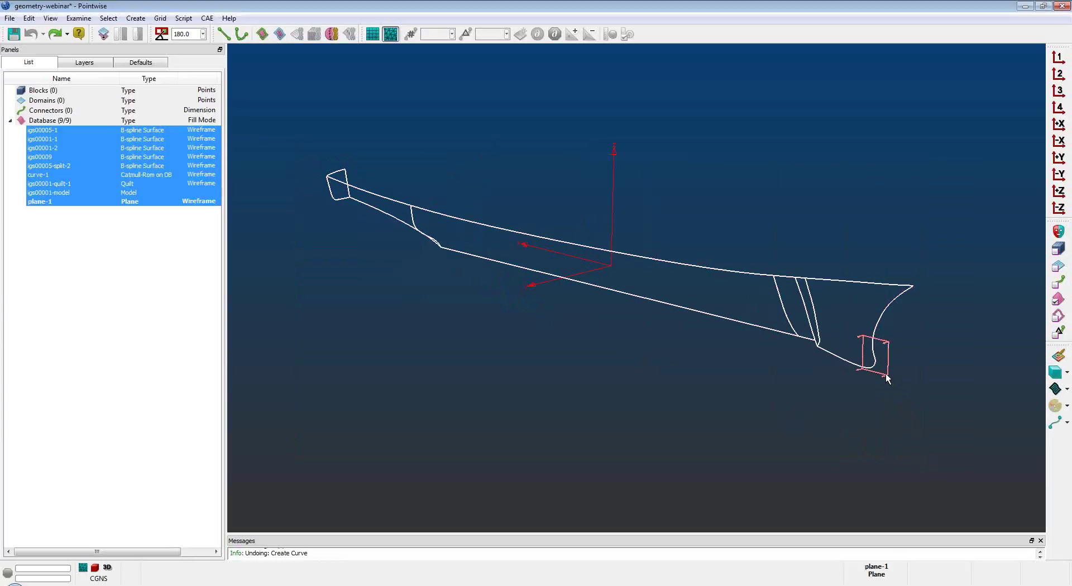
{"action": "left_click", "coordinate": [887, 378]}
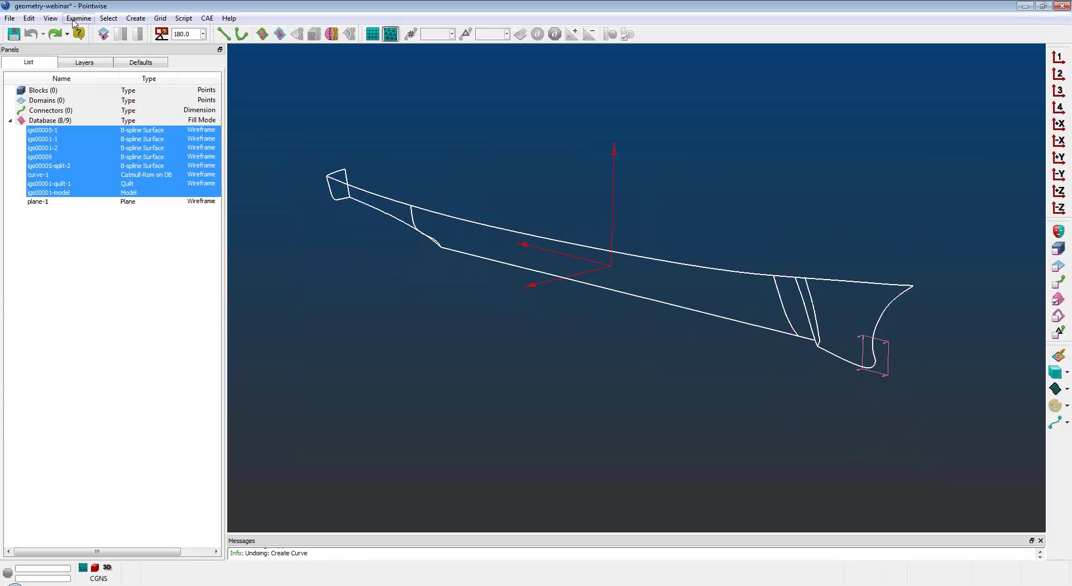
Examine the Boundary Proximity of the selected hull geometry, probing points along the straight vertical seam aft of the bow in the saved front view
{"action": "left_click", "coordinate": [75, 20]}
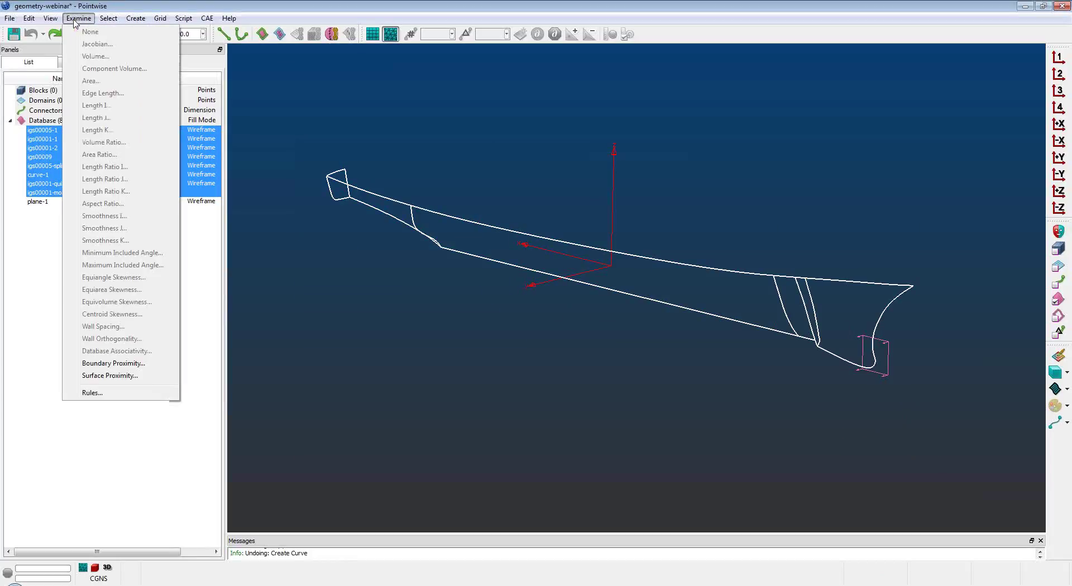
{"action": "left_click", "coordinate": [102, 363]}
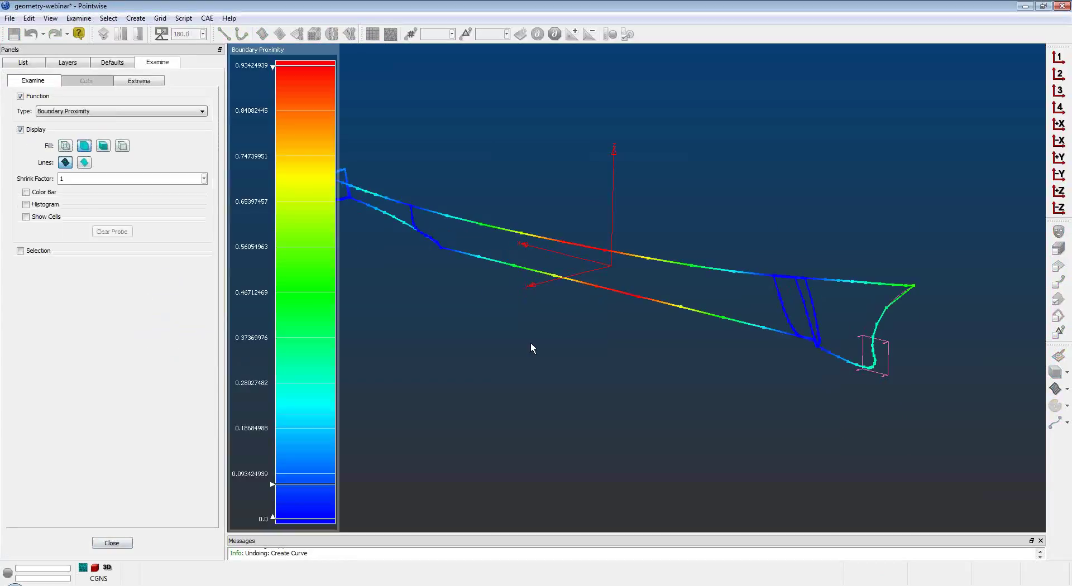
{"action": "scroll", "coordinate": [755, 364], "scroll_direction": "up", "scroll_amount": 5}
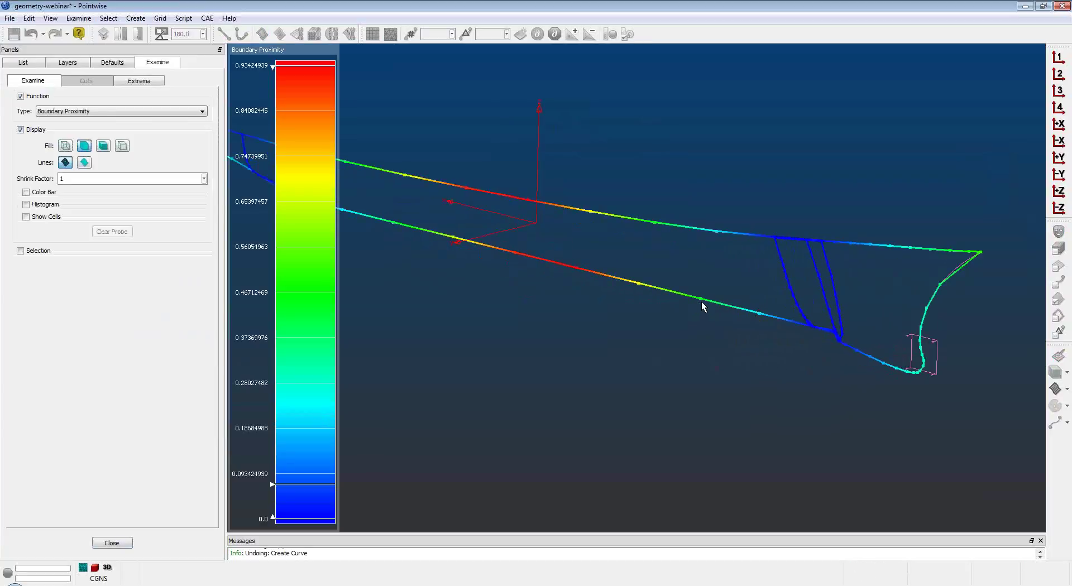
{"action": "scroll", "coordinate": [818, 335], "scroll_direction": "up", "scroll_amount": 3}
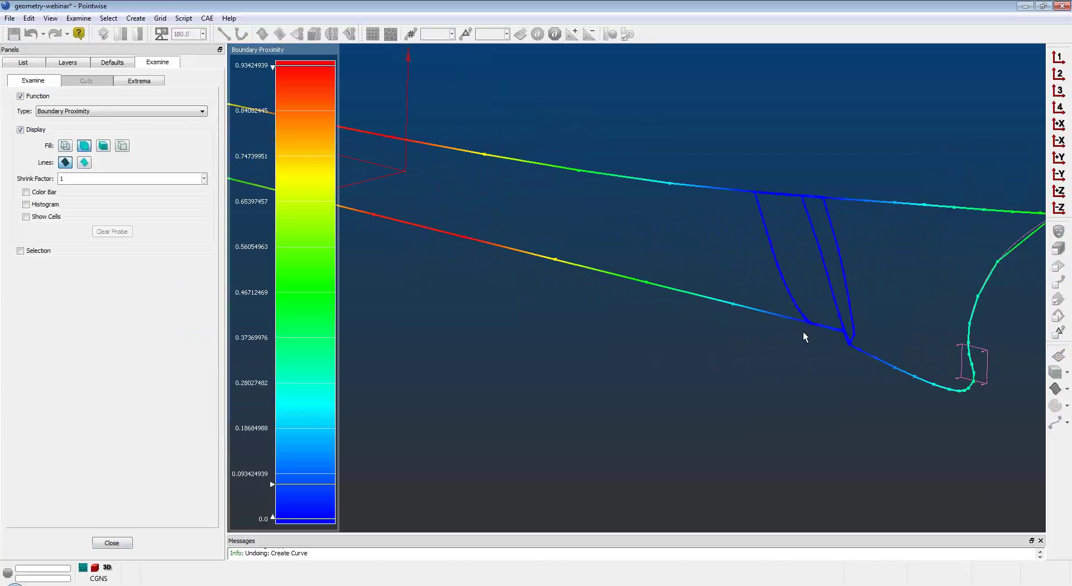
{"action": "left_click", "coordinate": [1057, 74]}
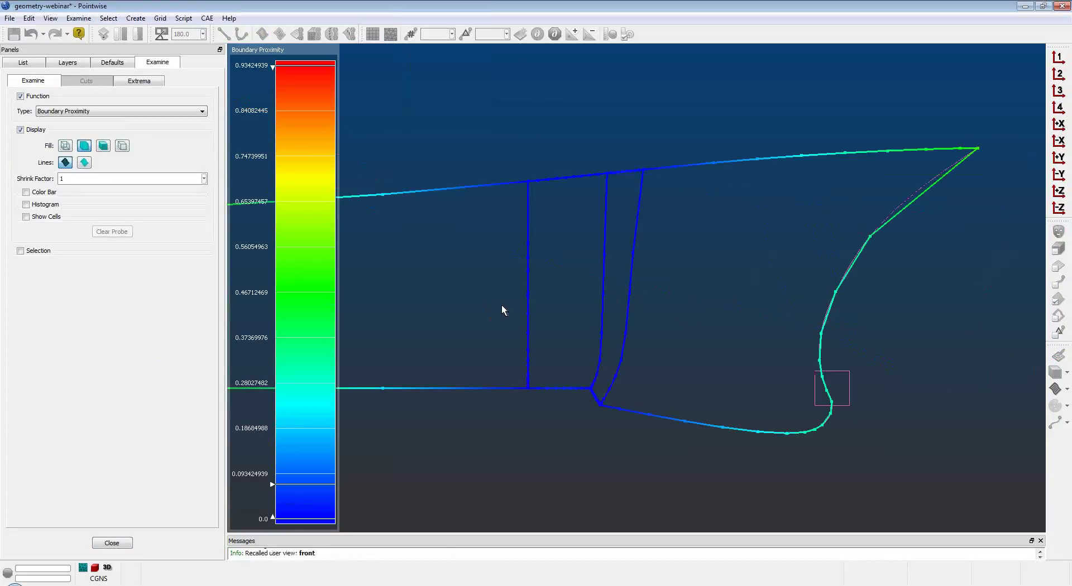
{"action": "mouse_move", "coordinate": [528, 293]}
{"action": "mouse_move", "coordinate": [528, 330]}
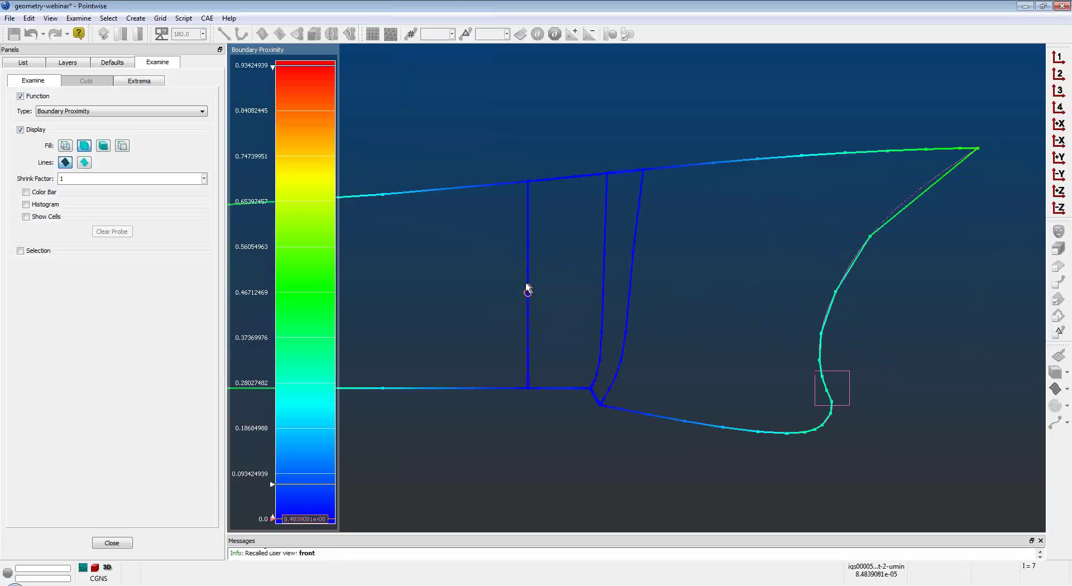
{"action": "mouse_move", "coordinate": [528, 356]}
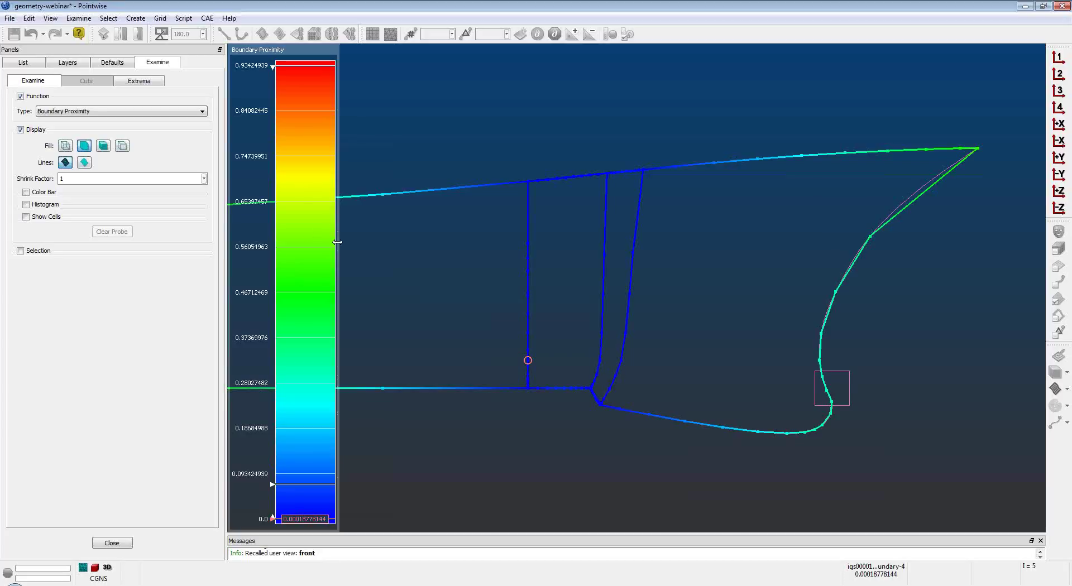
{"action": "left_click", "coordinate": [112, 543]}
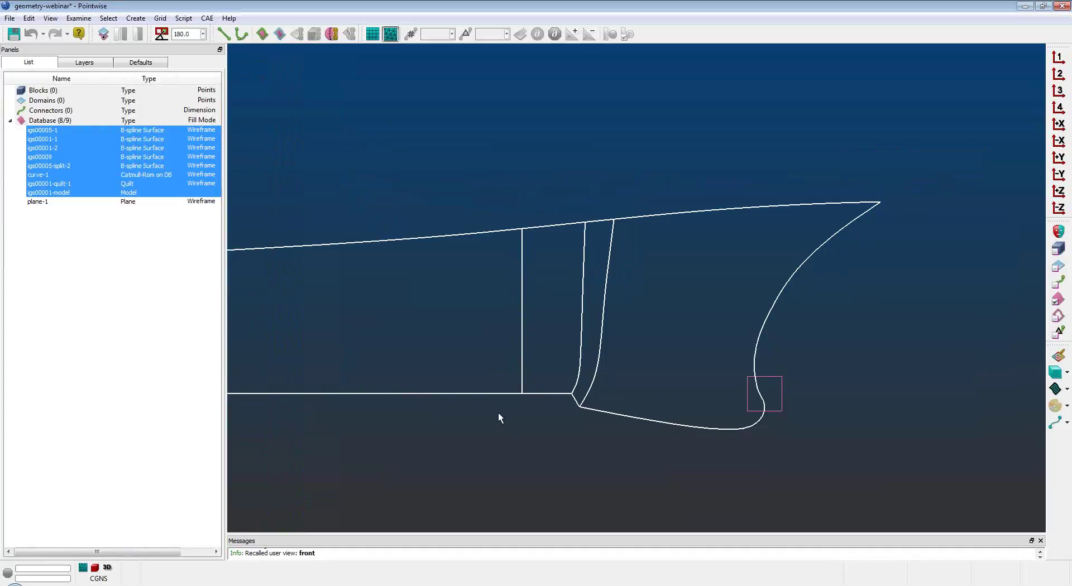
{"action": "left_click", "coordinate": [497, 416]}
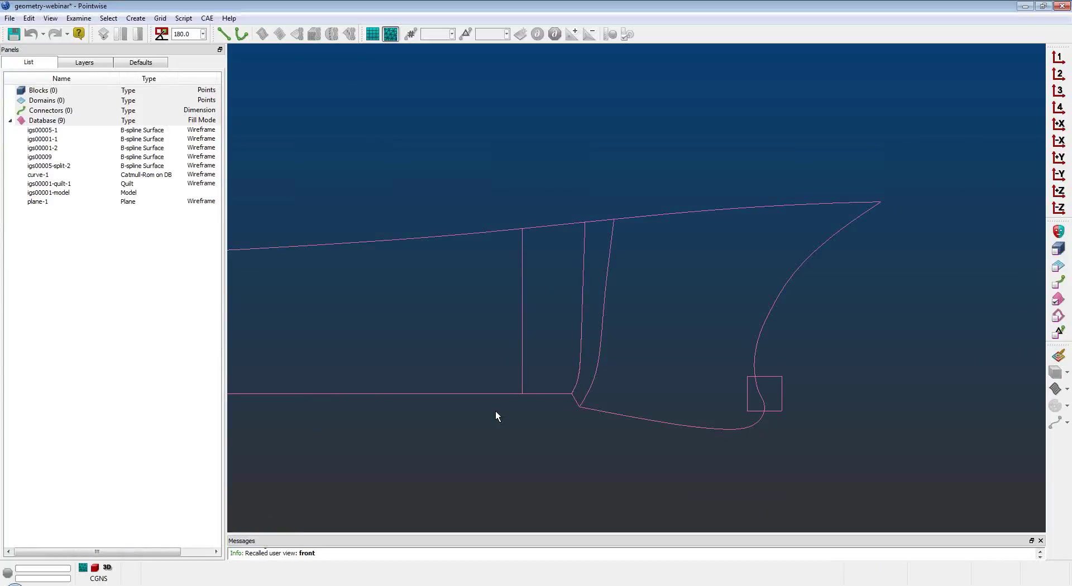
Switch to the geometry-webinar2 session and examine the meshed hull and bilge keel
{"action": "scroll", "coordinate": [505, 412], "scroll_direction": "up", "scroll_amount": 2}
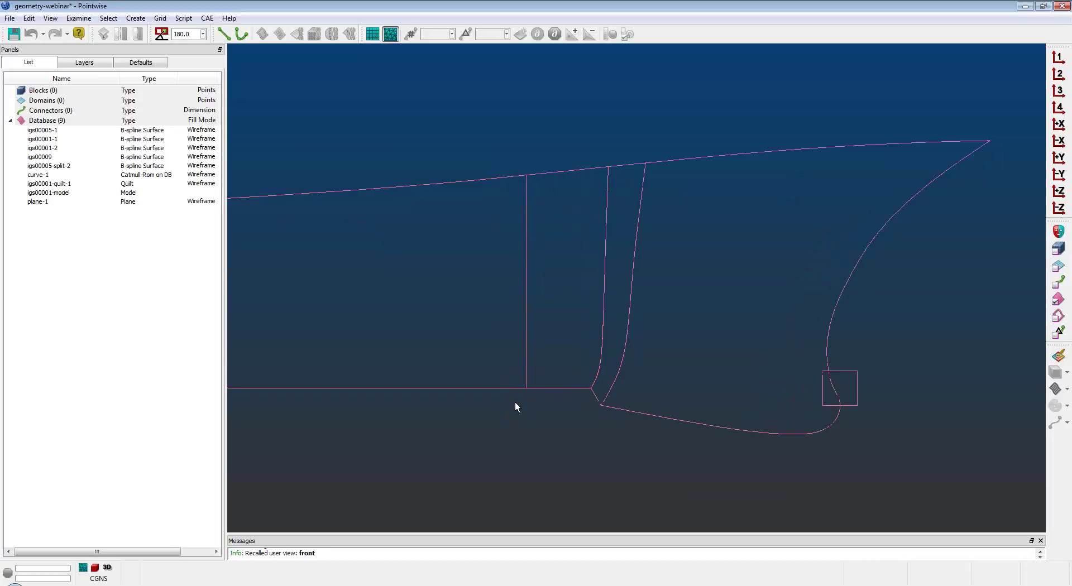
{"action": "scroll", "coordinate": [515, 402], "scroll_direction": "down", "scroll_amount": 3}
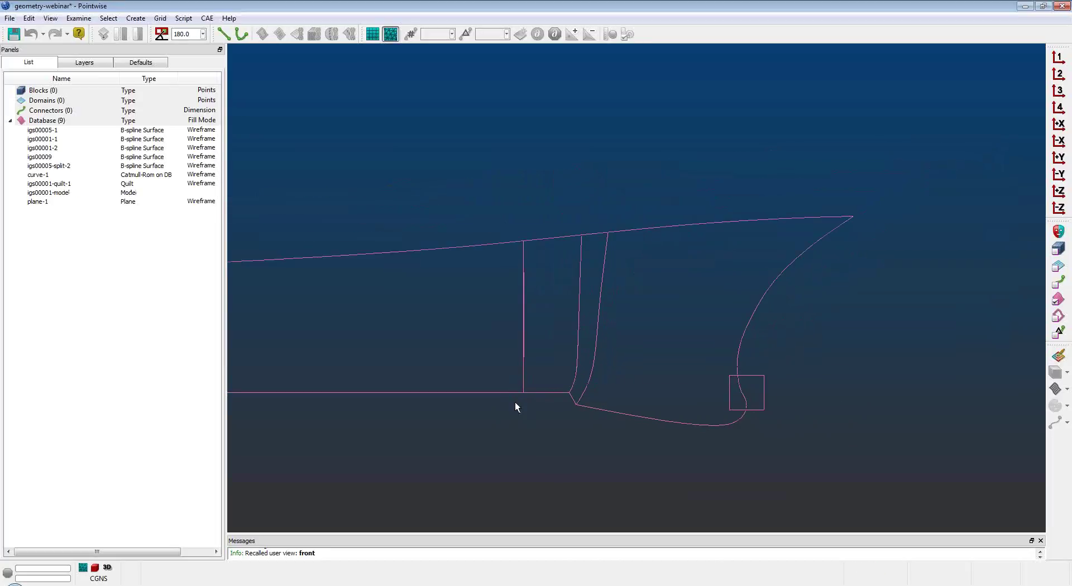
{"action": "scroll", "coordinate": [515, 402], "scroll_direction": "down", "scroll_amount": 1}
{"action": "scroll", "coordinate": [515, 402], "scroll_direction": "down", "scroll_amount": 1}
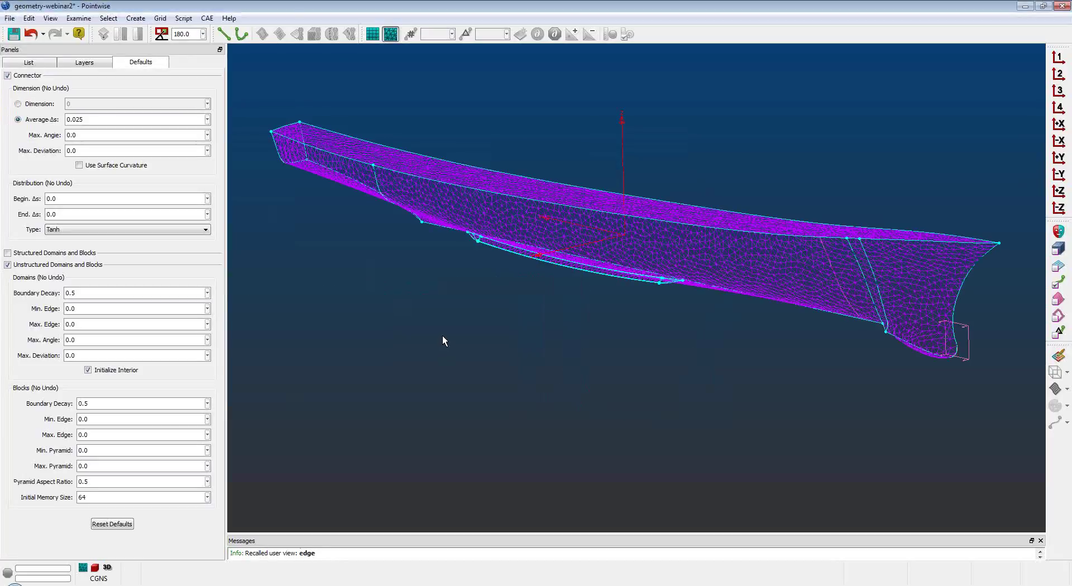
{"action": "scroll", "coordinate": [442, 336], "scroll_direction": "up", "scroll_amount": 2}
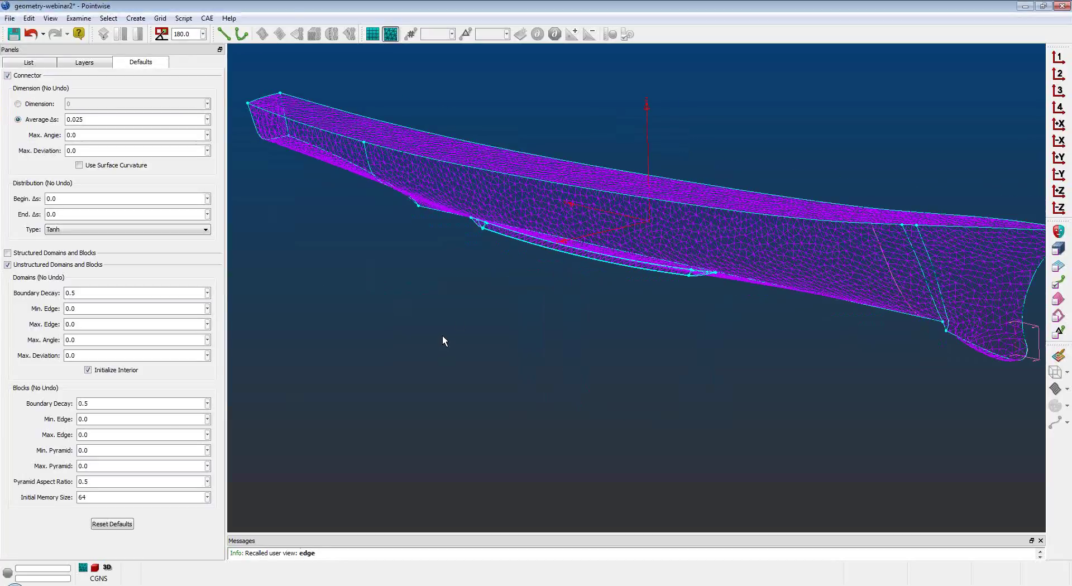
{"action": "mouse_move", "coordinate": [442, 336]}
{"action": "right_mouse_down"}
{"action": "mouse_move", "coordinate": [474, 311]}
{"action": "mouse_move", "coordinate": [450, 354]}
{"action": "mouse_move", "coordinate": [451, 331]}
{"action": "right_mouse_up"}
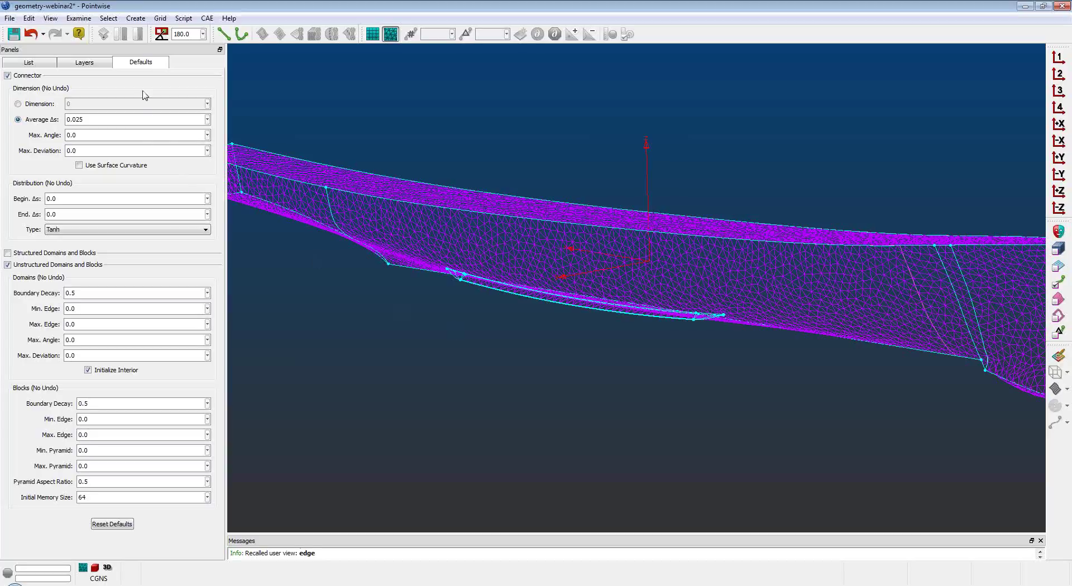
{"action": "key", "text": "alt+Tab"}
{"action": "right_click_drag", "start_coordinate": [436, 312], "coordinate": [458, 297]}
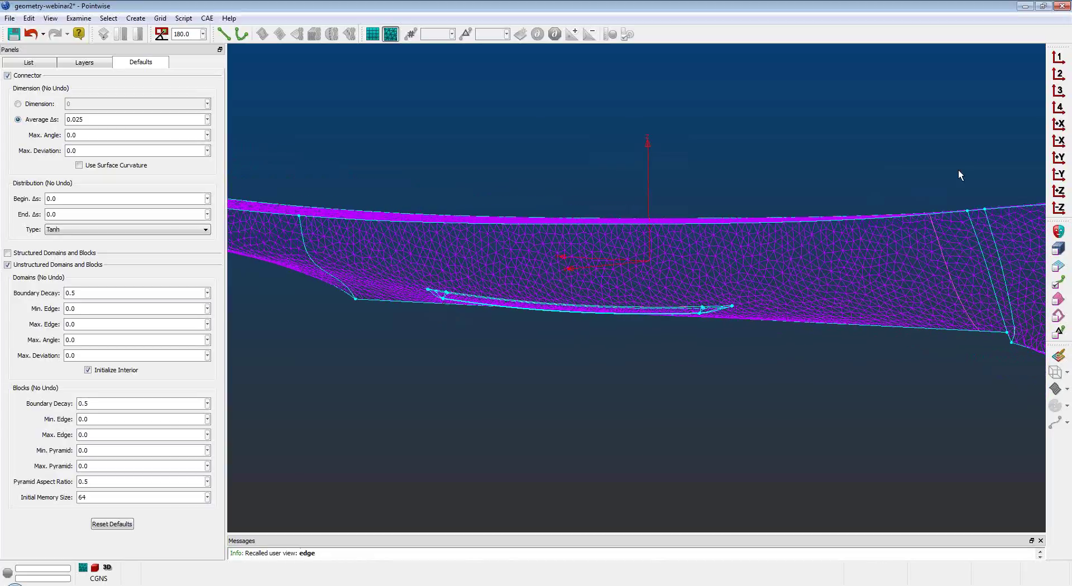
Redimension all the bilge keel connectors to an average spacing of 0.0025
{"action": "left_click", "coordinate": [1056, 60]}
{"action": "scroll", "coordinate": [813, 259], "scroll_direction": "down", "scroll_amount": 10}
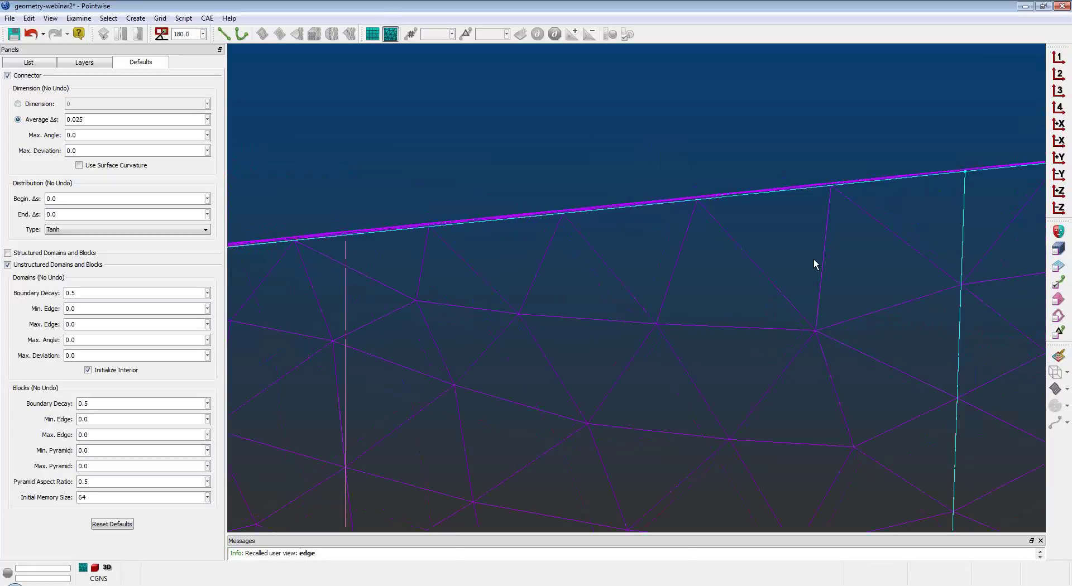
{"action": "scroll", "coordinate": [813, 258], "scroll_direction": "down", "scroll_amount": 5}
{"action": "right_click_drag", "start_coordinate": [637, 280], "coordinate": [831, 189], "text": "shift"}
{"action": "scroll", "coordinate": [717, 244], "scroll_direction": "down", "scroll_amount": 4}
{"action": "right_click_drag", "start_coordinate": [620, 248], "coordinate": [871, 203], "text": "shift"}
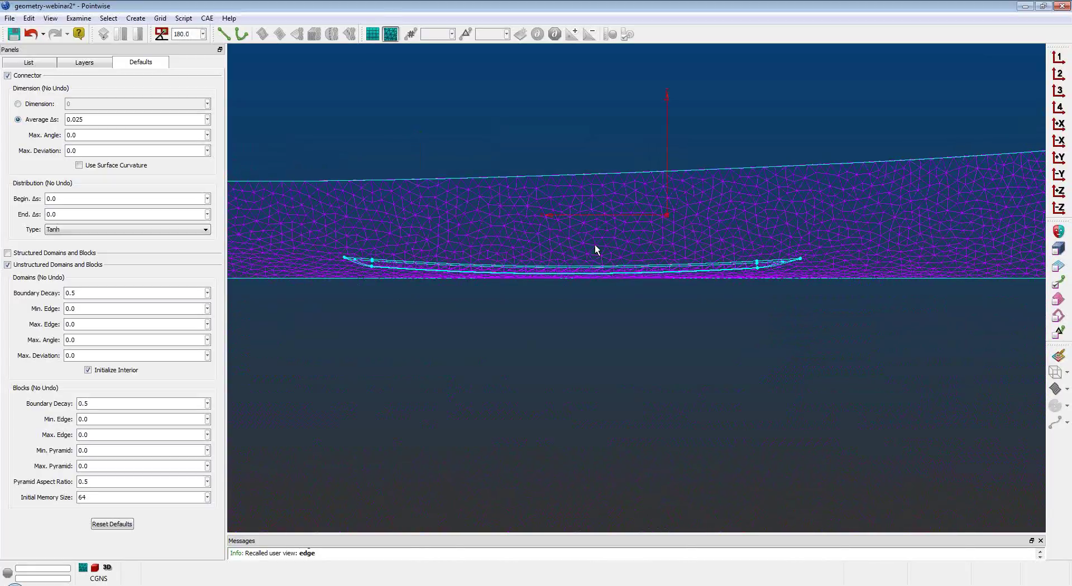
{"action": "left_click_drag", "start_coordinate": [409, 267], "coordinate": [824, 280]}
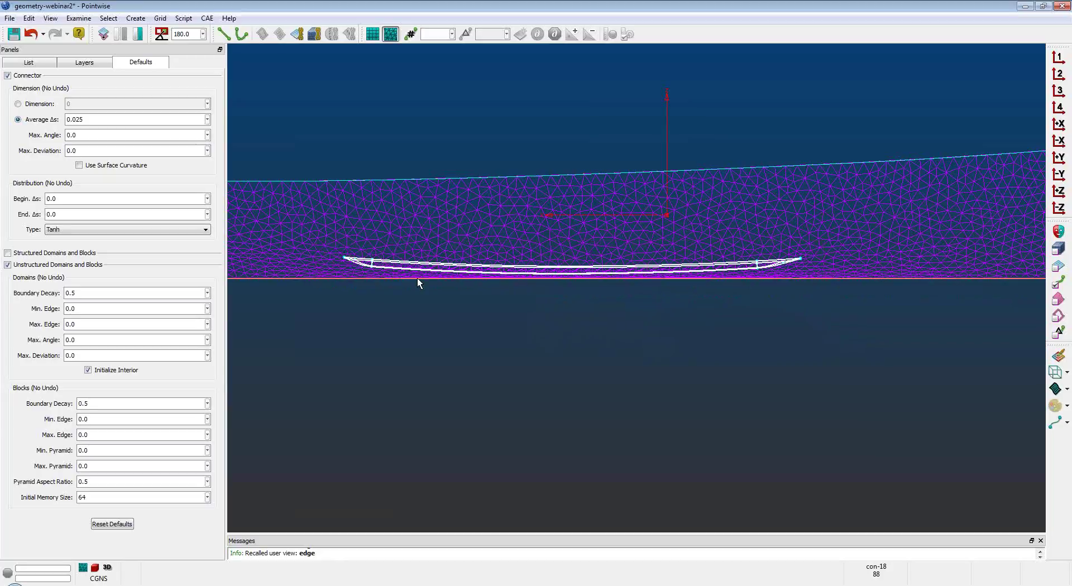
{"action": "left_click", "coordinate": [159, 18]}
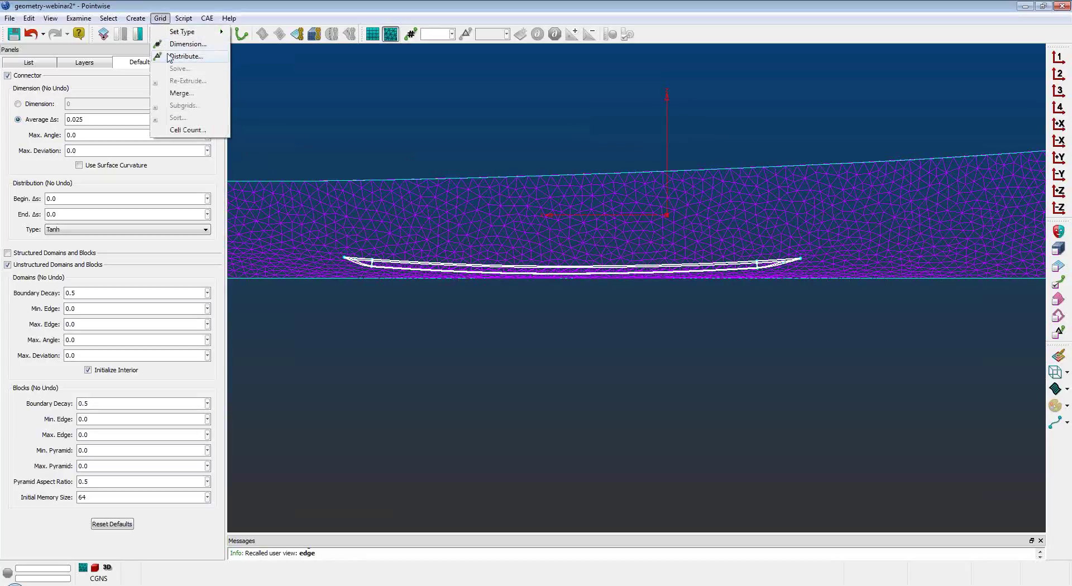
{"action": "left_click", "coordinate": [172, 44]}
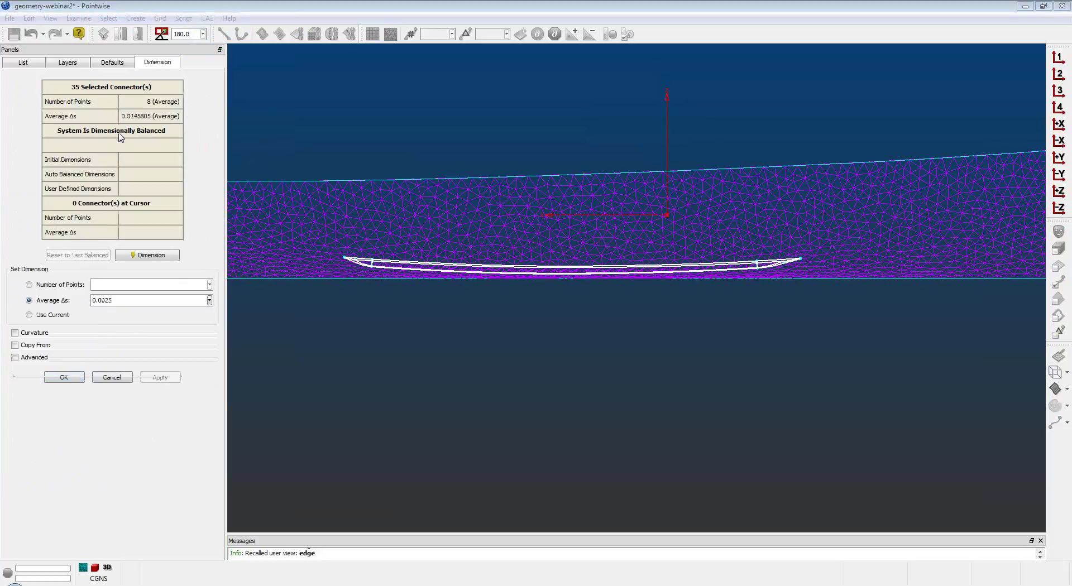
{"action": "left_click", "coordinate": [110, 301]}
{"action": "left_click", "coordinate": [148, 257]}
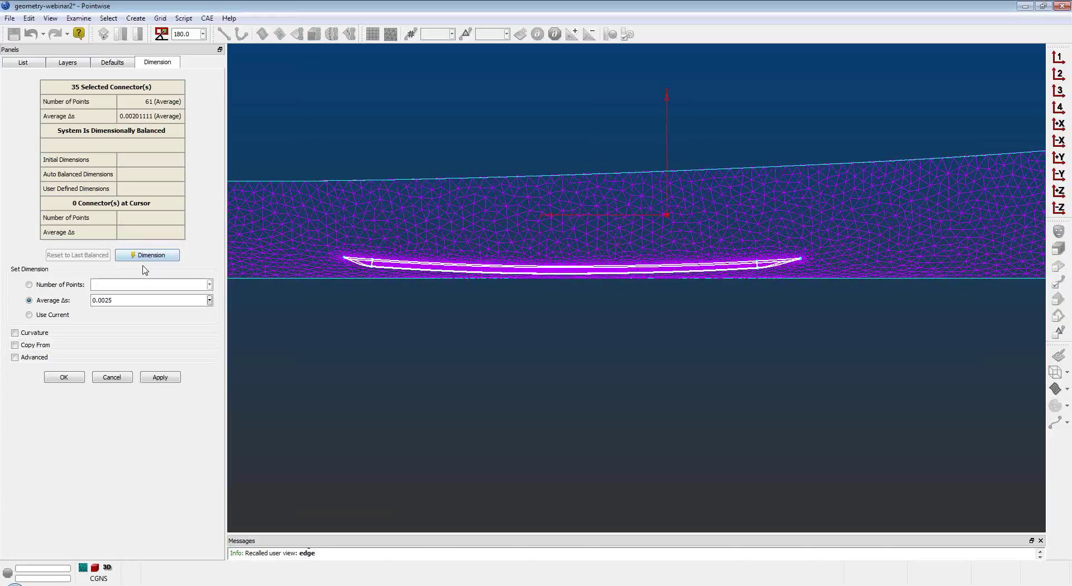
{"action": "left_click", "coordinate": [501, 308]}
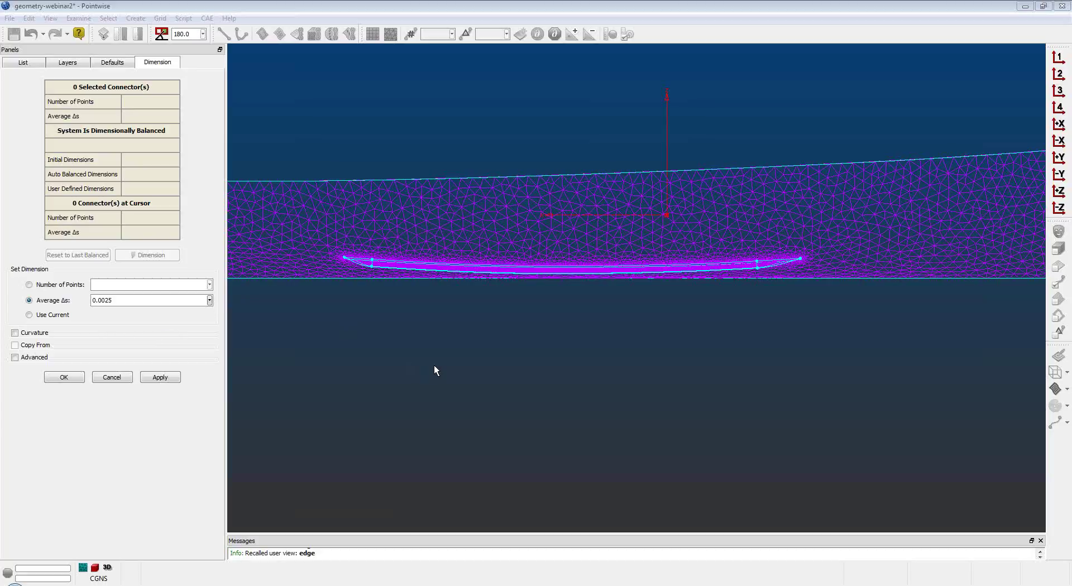
Close the connector dimensioning and set the curved bow profile connector to 55 points
{"action": "scroll", "coordinate": [436, 370], "scroll_direction": "down", "scroll_amount": 1}
{"action": "scroll", "coordinate": [434, 365], "scroll_direction": "down", "scroll_amount": 3}
{"action": "left_click", "coordinate": [825, 337]}
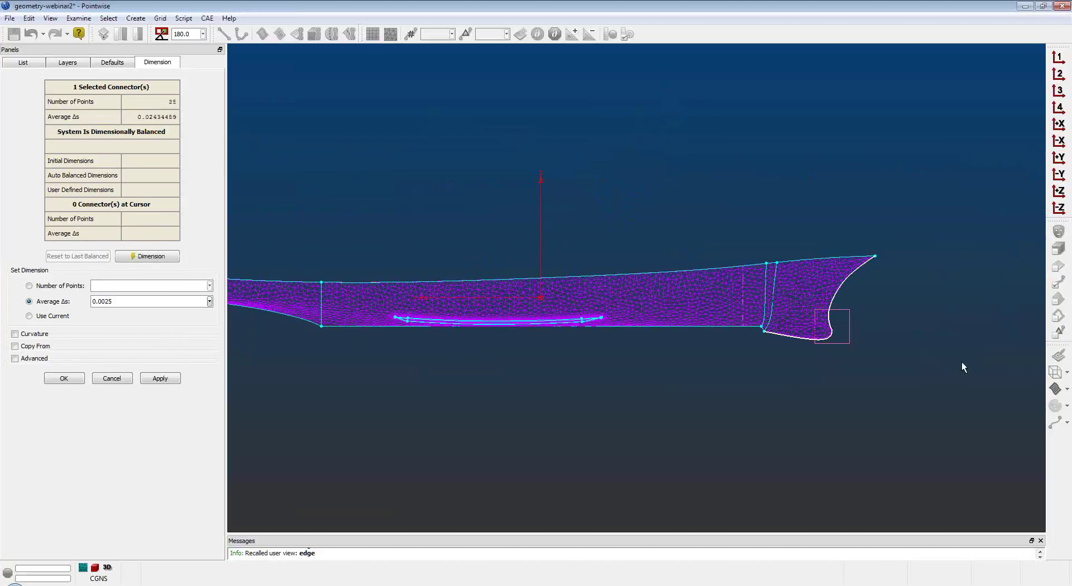
{"action": "left_click", "coordinate": [79, 379]}
{"action": "left_click", "coordinate": [806, 339]}
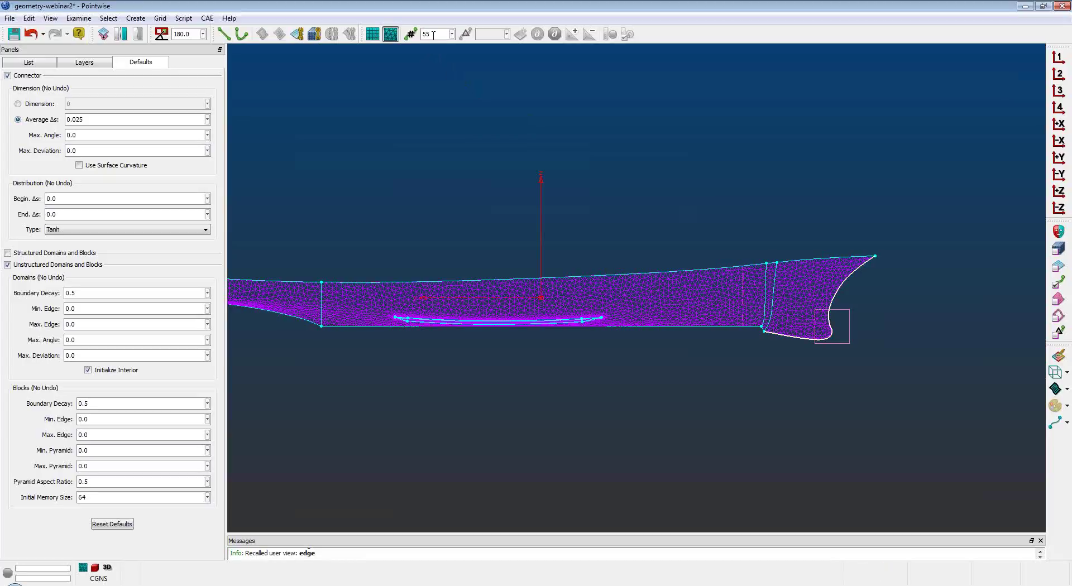
{"action": "key", "text": "Return"}
{"action": "scroll", "coordinate": [747, 276], "scroll_direction": "up", "scroll_amount": 3}
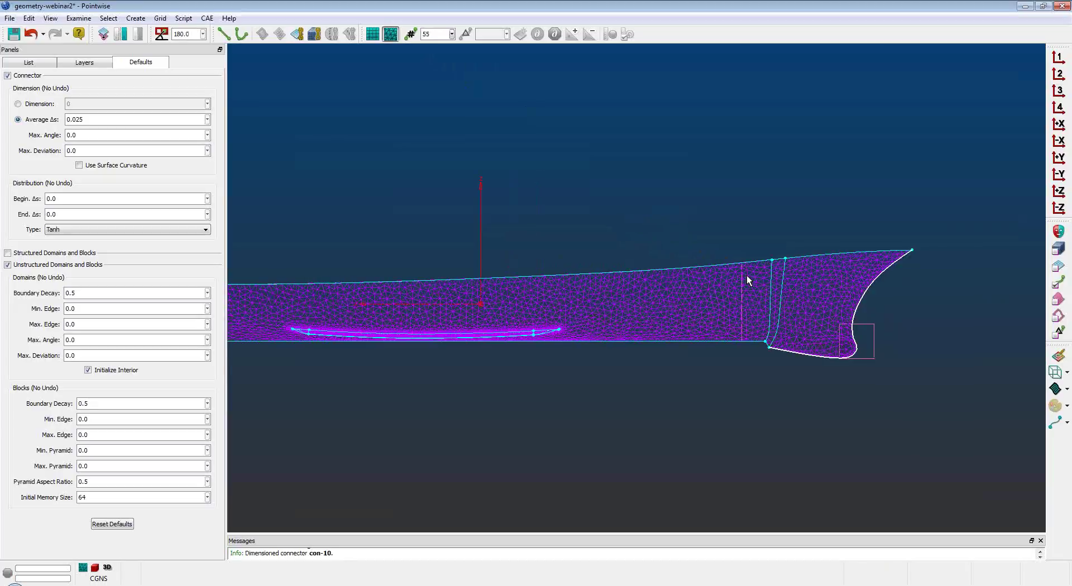
{"action": "right_click_drag", "start_coordinate": [740, 298], "coordinate": [693, 297], "text": "shift"}
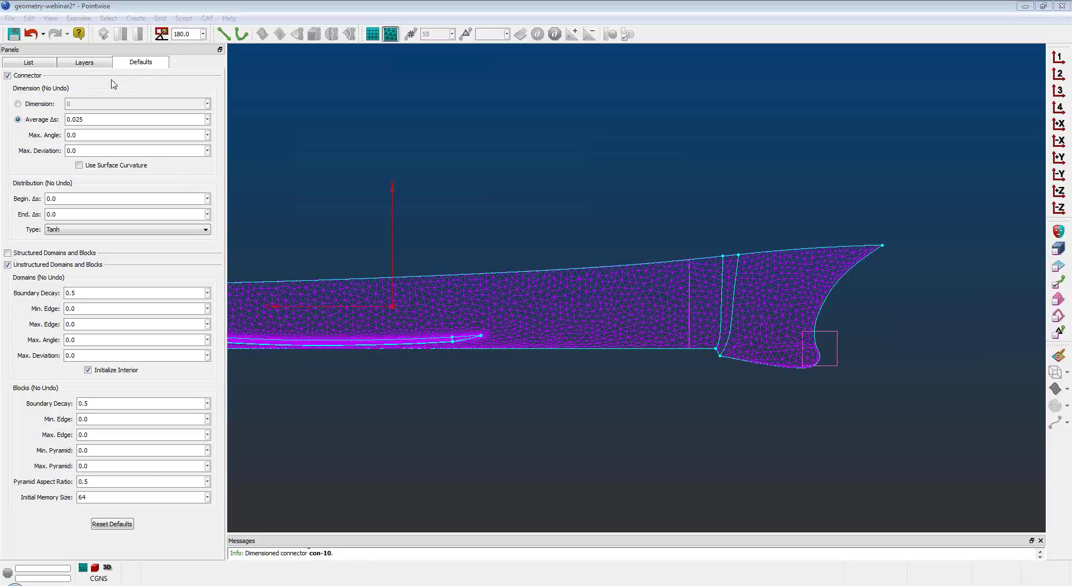
{"action": "left_click", "coordinate": [207, 20]}
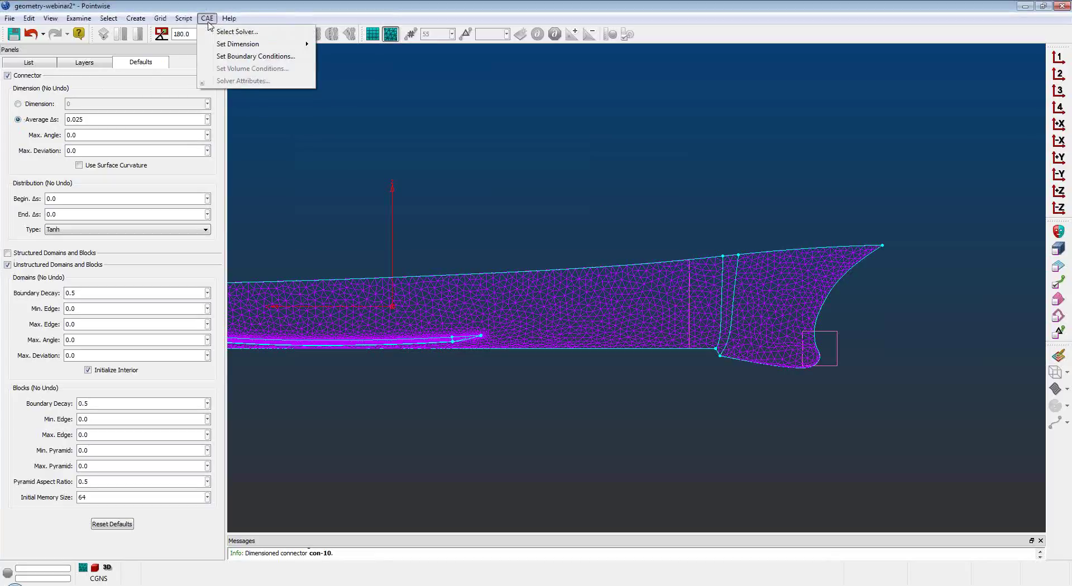
{"action": "left_click", "coordinate": [207, 20]}
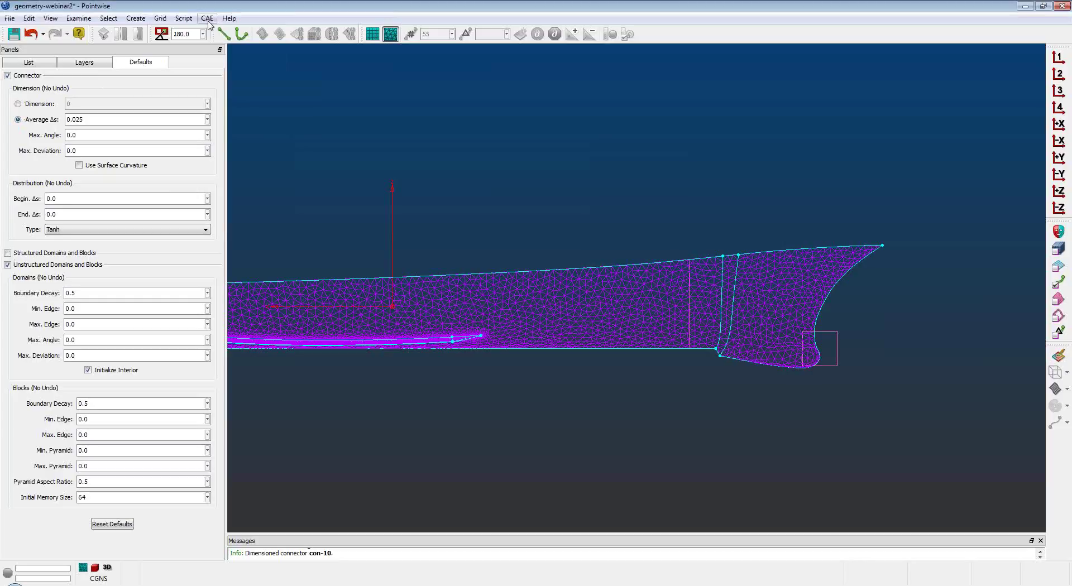
Review the list of available CAE solvers, keeping CGNS as the selected solver
{"action": "left_click", "coordinate": [208, 20]}
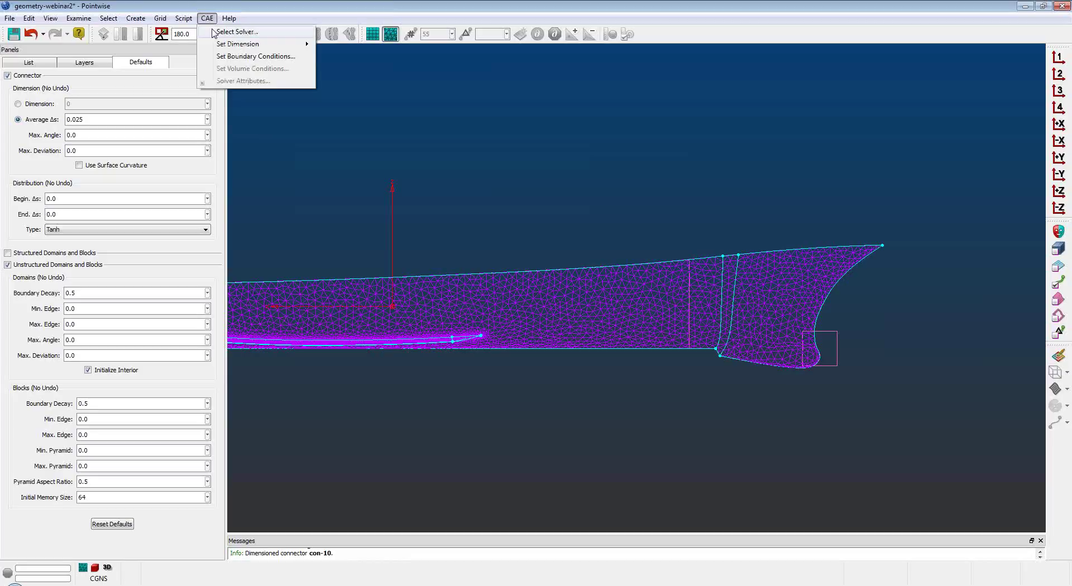
{"action": "left_click", "coordinate": [235, 32]}
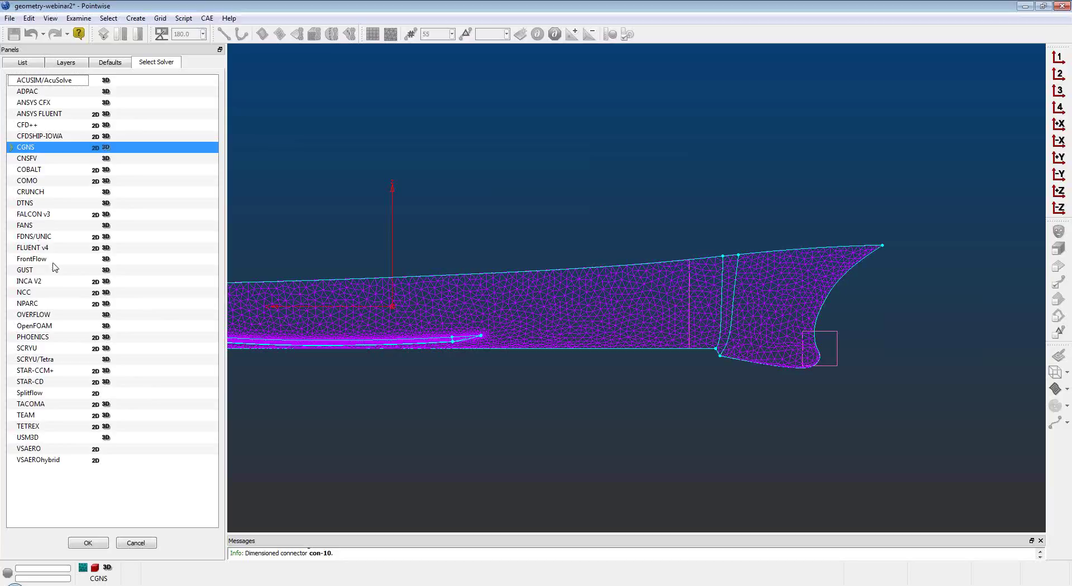
{"action": "left_click", "coordinate": [89, 542]}
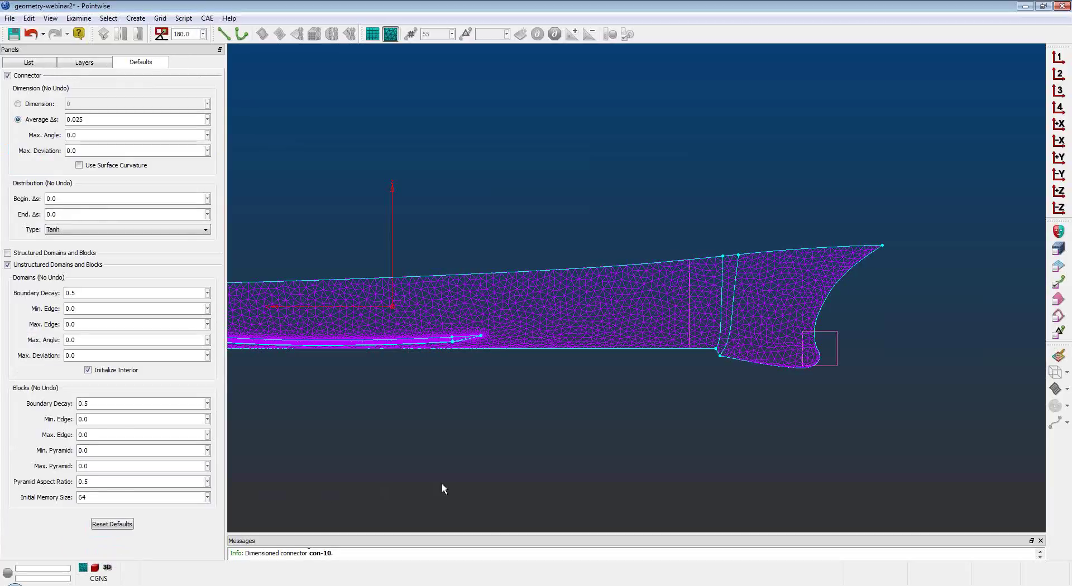
{"action": "scroll", "coordinate": [442, 484], "scroll_direction": "down", "scroll_amount": 2}
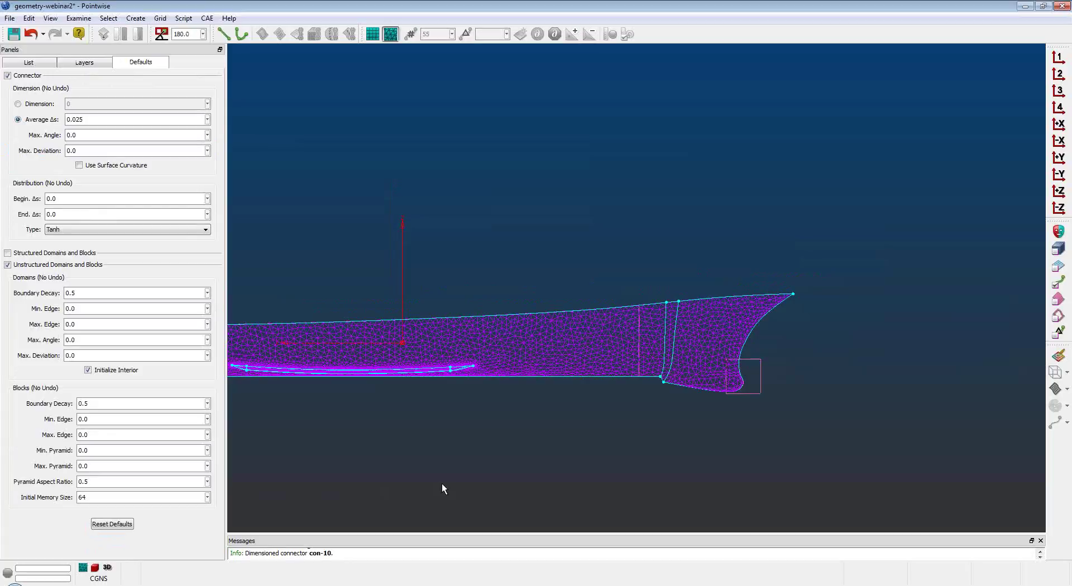
{"action": "key", "text": "ctrl+f"}
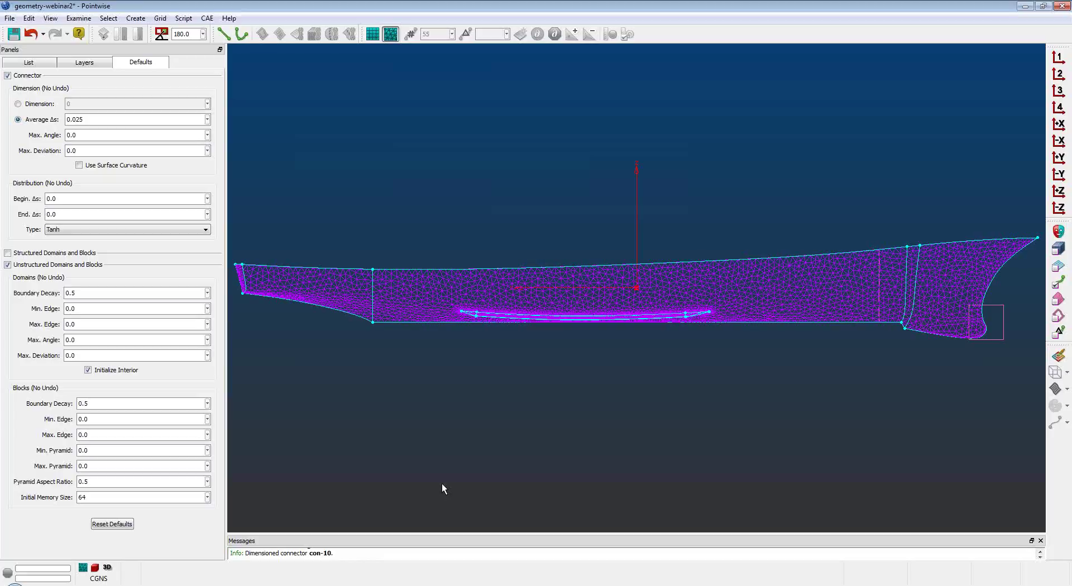
Examine the Closest Point projection of the middle hull domain's interior points onto the database, leaving the command without applying it
{"action": "left_click", "coordinate": [431, 320]}
{"action": "left_click", "coordinate": [404, 352]}
{"action": "left_click", "coordinate": [384, 265]}
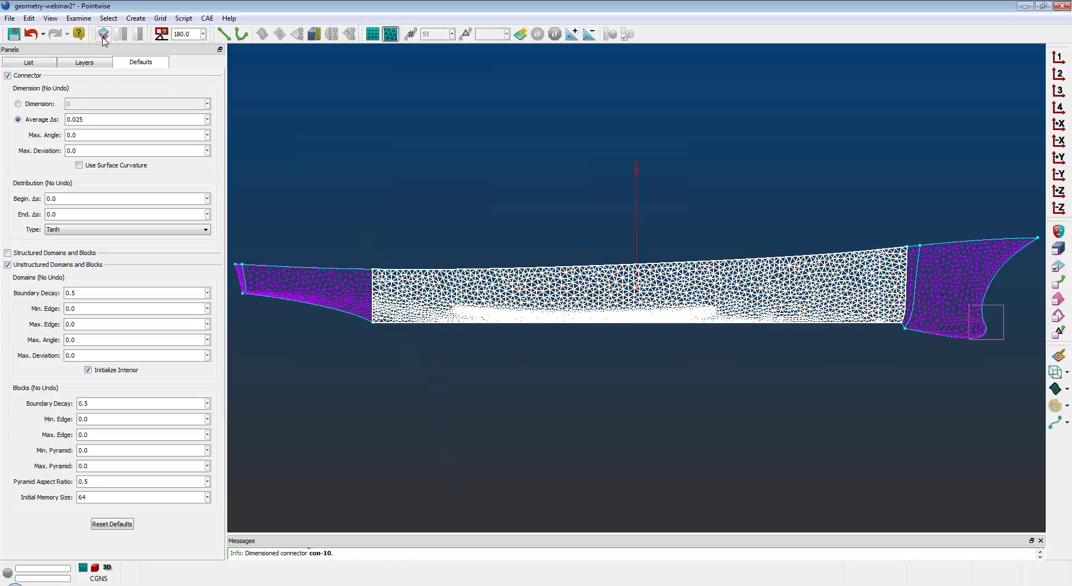
{"action": "left_click", "coordinate": [103, 34]}
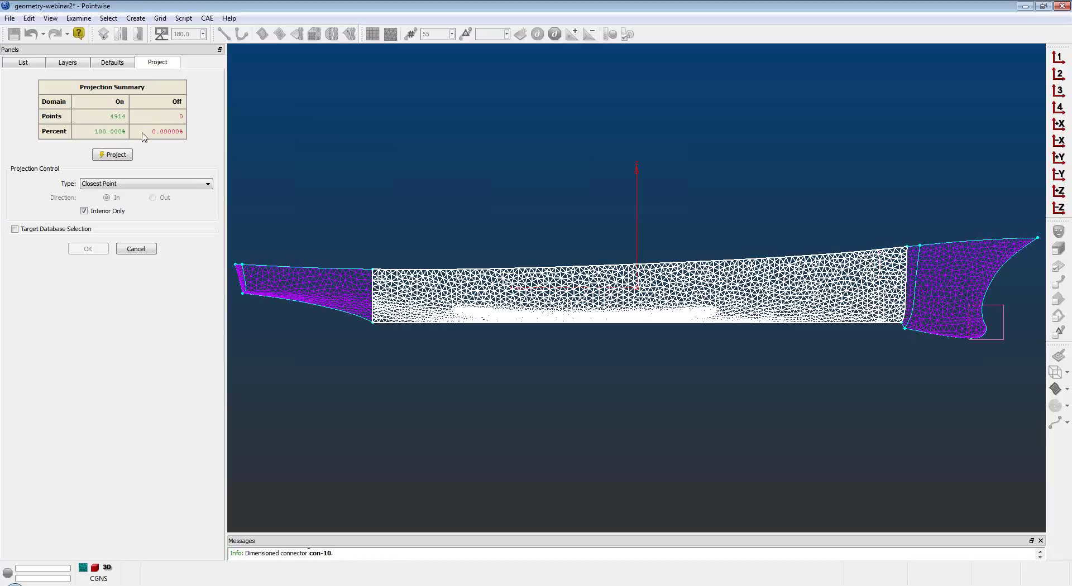
{"action": "left_click", "coordinate": [131, 155]}
{"action": "left_click", "coordinate": [136, 248]}
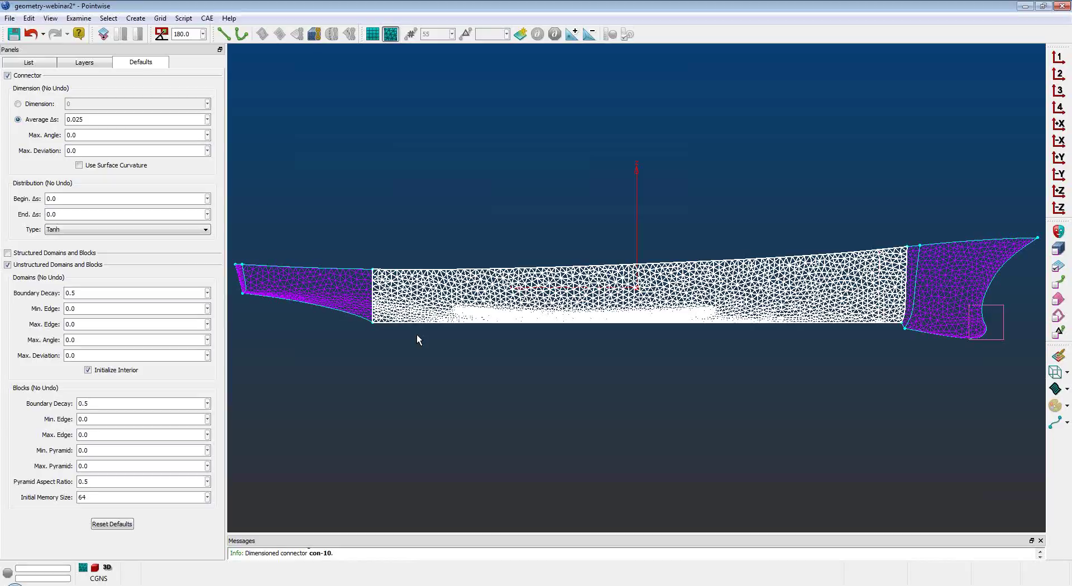
{"action": "left_click", "coordinate": [407, 363]}
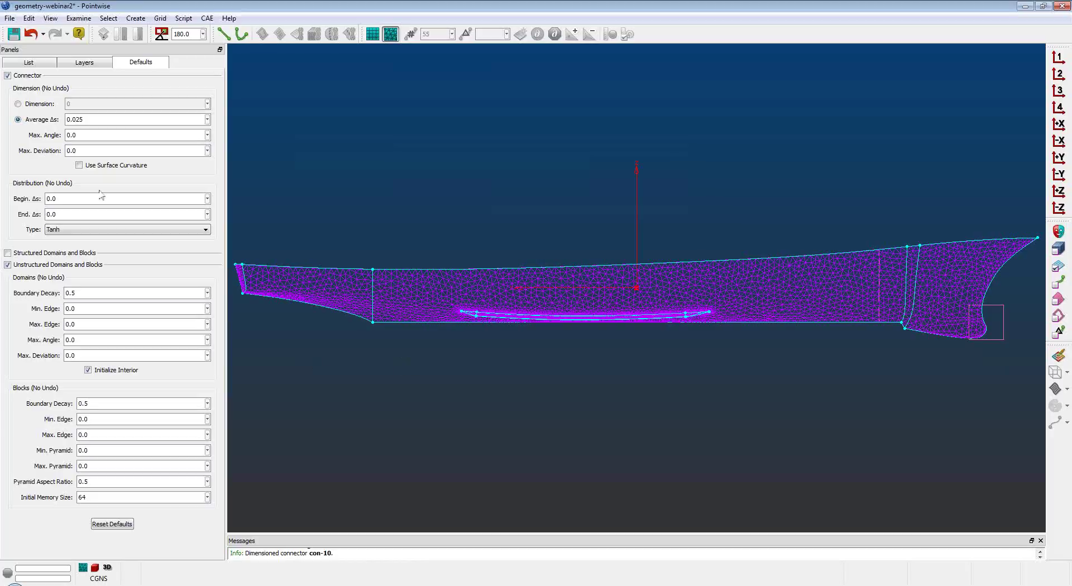
Show the list of database entities and view the meshed hull from an oblique angle
{"action": "left_click", "coordinate": [27, 64]}
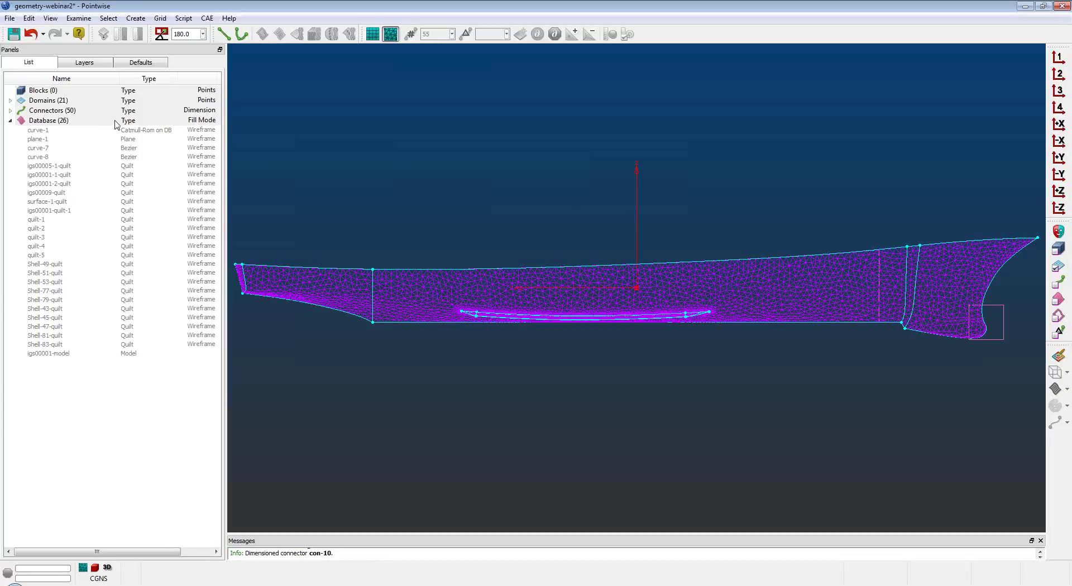
{"action": "scroll", "coordinate": [472, 239], "scroll_direction": "down", "scroll_amount": 3}
{"action": "right_click_drag", "start_coordinate": [486, 243], "coordinate": [390, 263]}
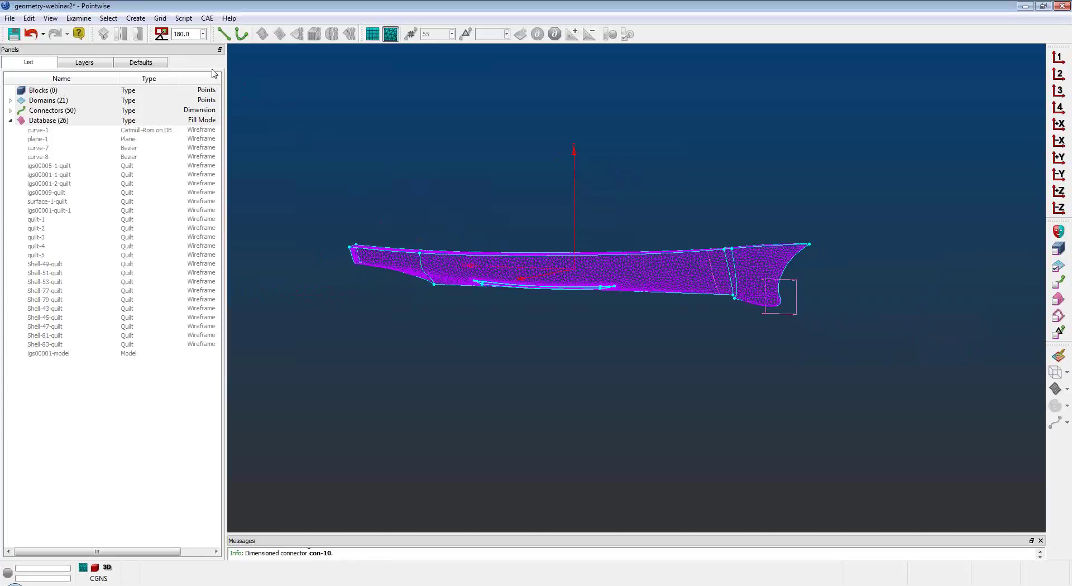
{"action": "left_click", "coordinate": [136, 18]}
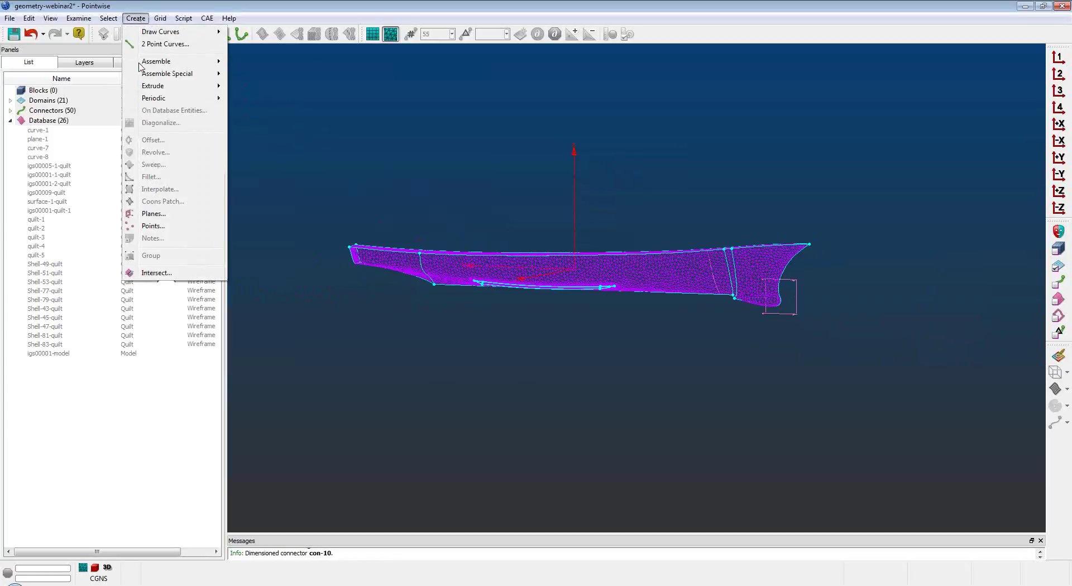
{"action": "left_click", "coordinate": [153, 214]}
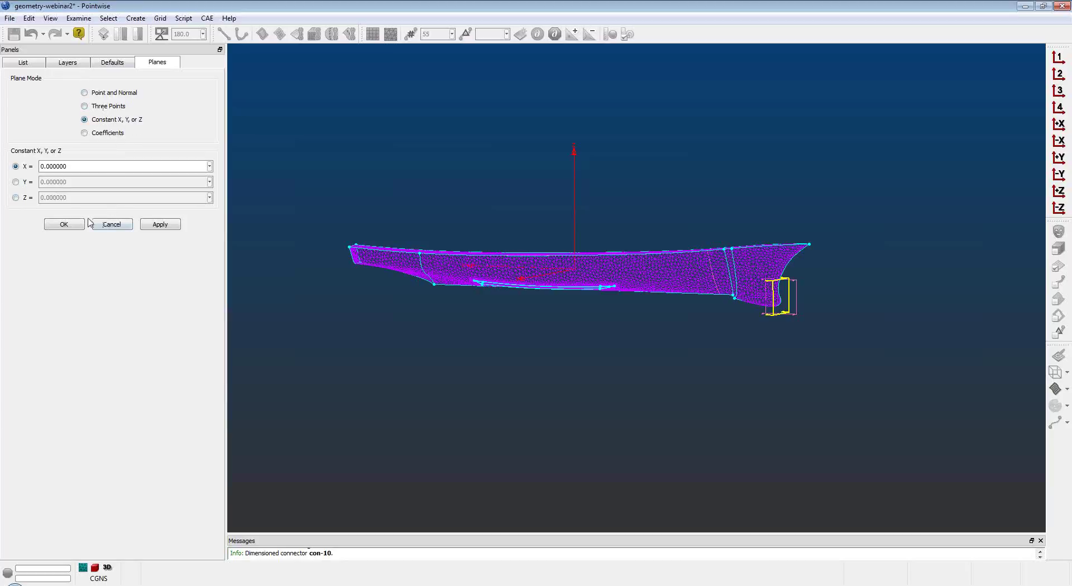
{"action": "left_click", "coordinate": [16, 183]}
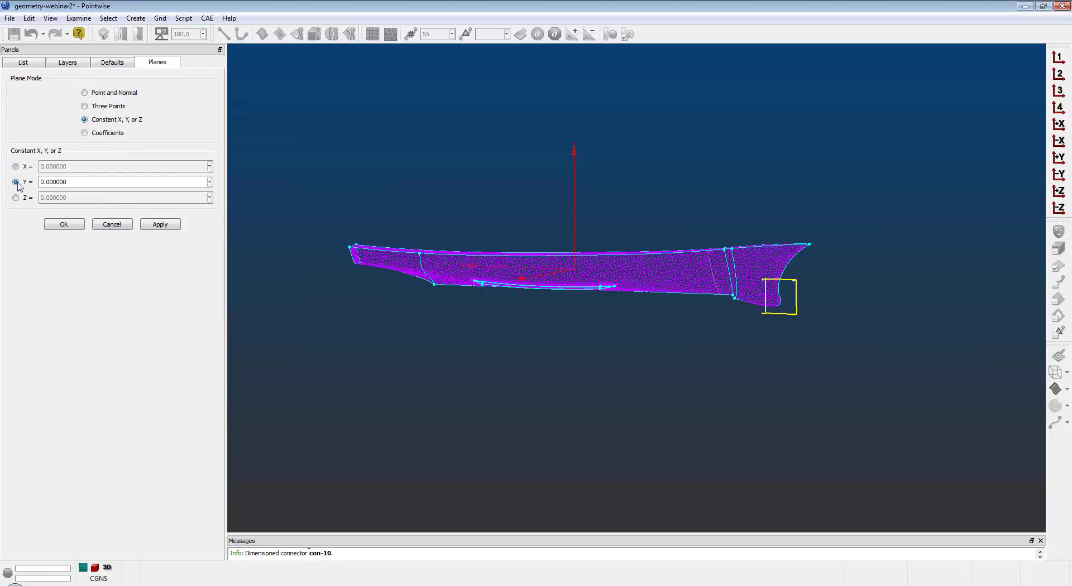
{"action": "left_click", "coordinate": [113, 226]}
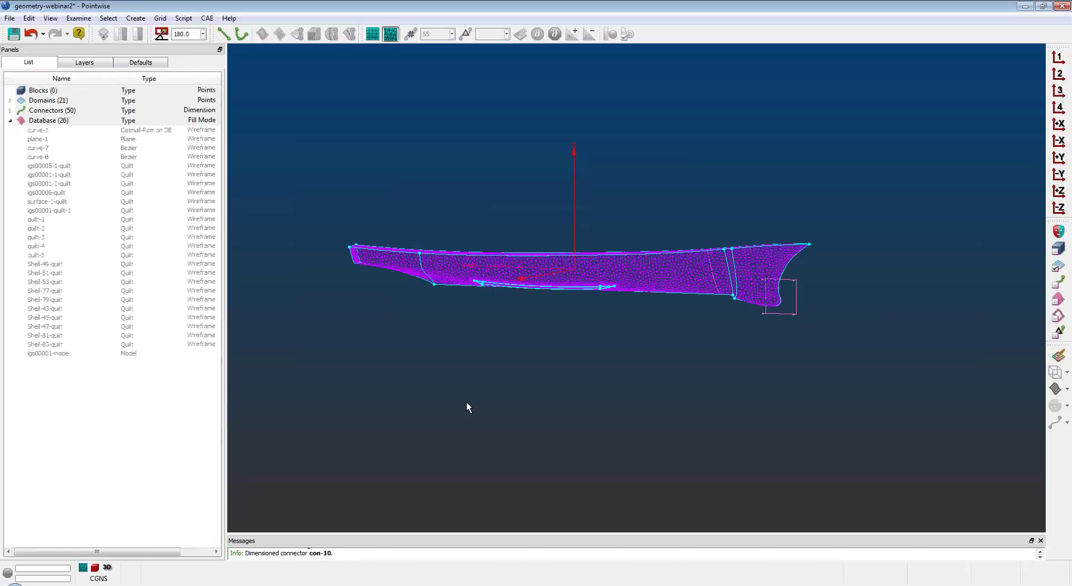
Inspect the hull mesh's connector topology for free edges with the Merge command, leaving it without merging anything
{"action": "scroll", "coordinate": [544, 399], "scroll_direction": "up", "scroll_amount": 3}
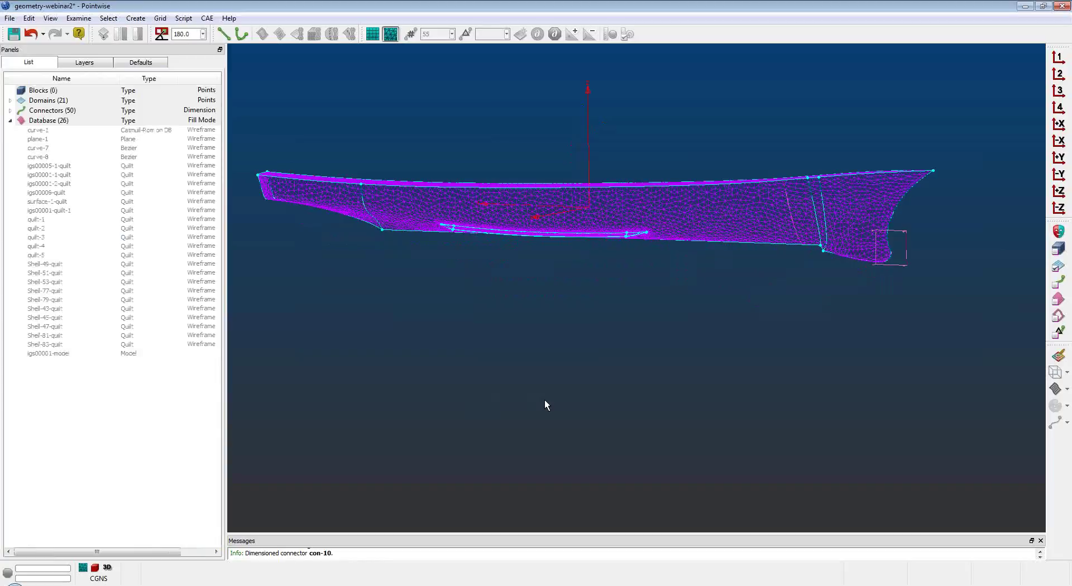
{"action": "key", "text": "F2"}
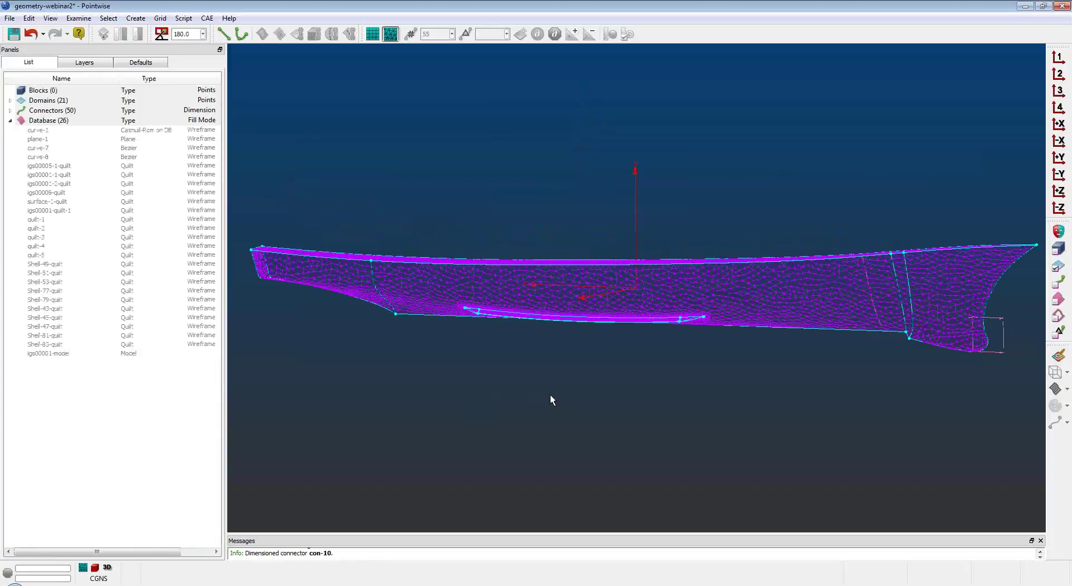
{"action": "right_click_drag", "start_coordinate": [605, 390], "coordinate": [583, 408]}
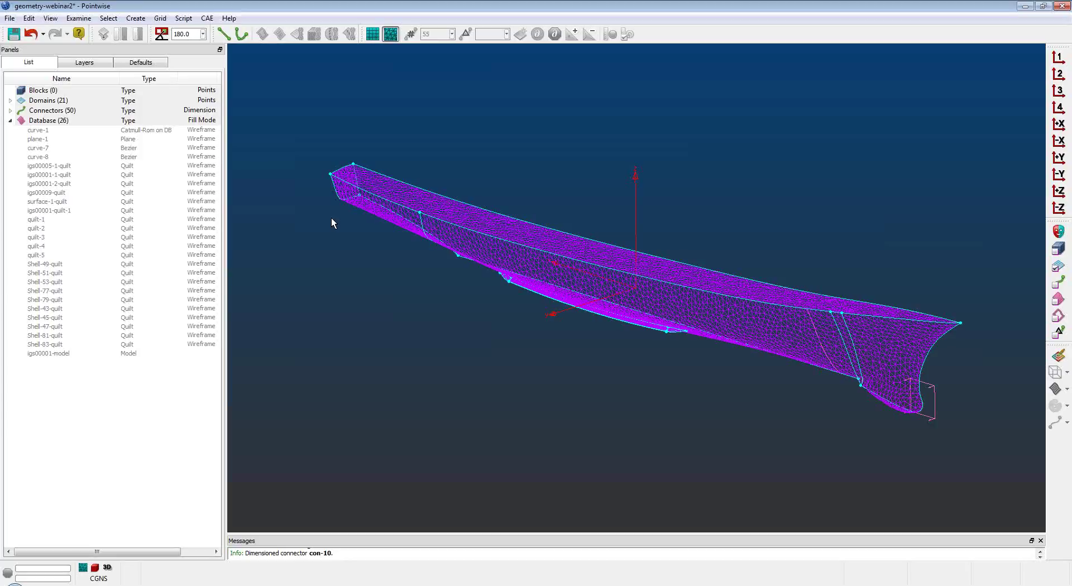
{"action": "left_click", "coordinate": [160, 19]}
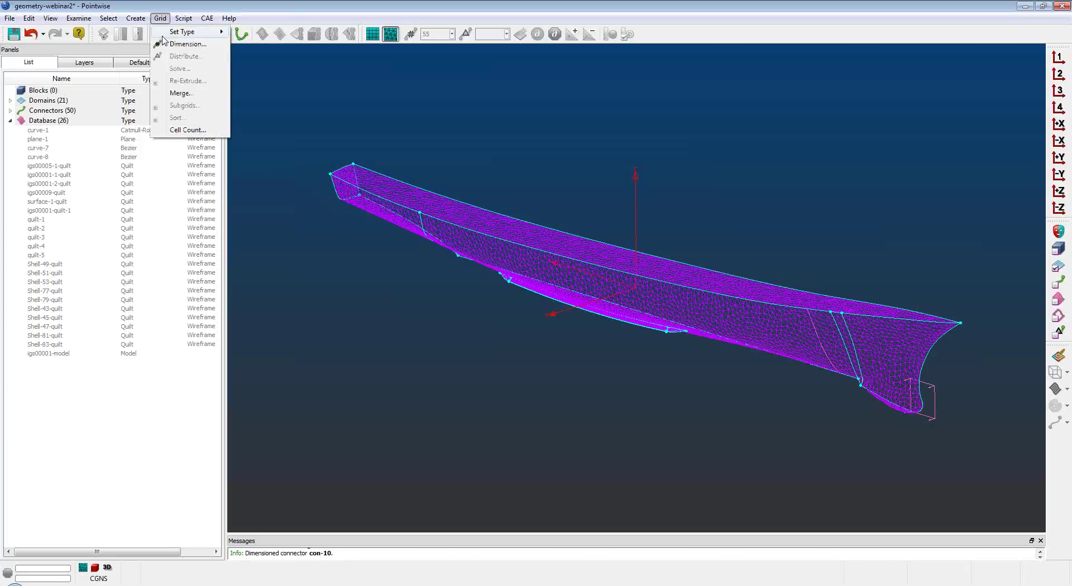
{"action": "left_click", "coordinate": [178, 94]}
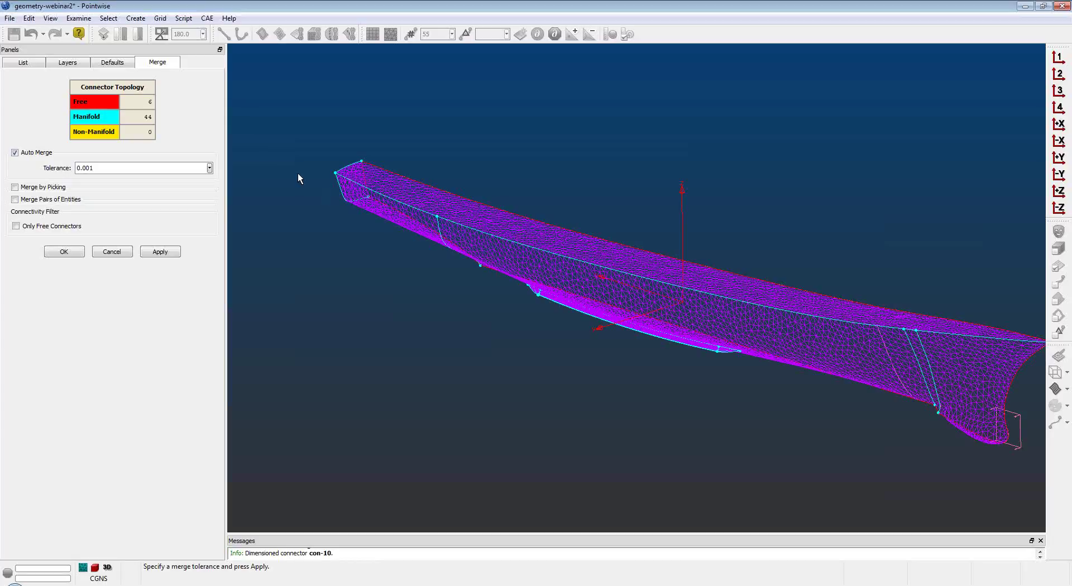
{"action": "left_click", "coordinate": [115, 252]}
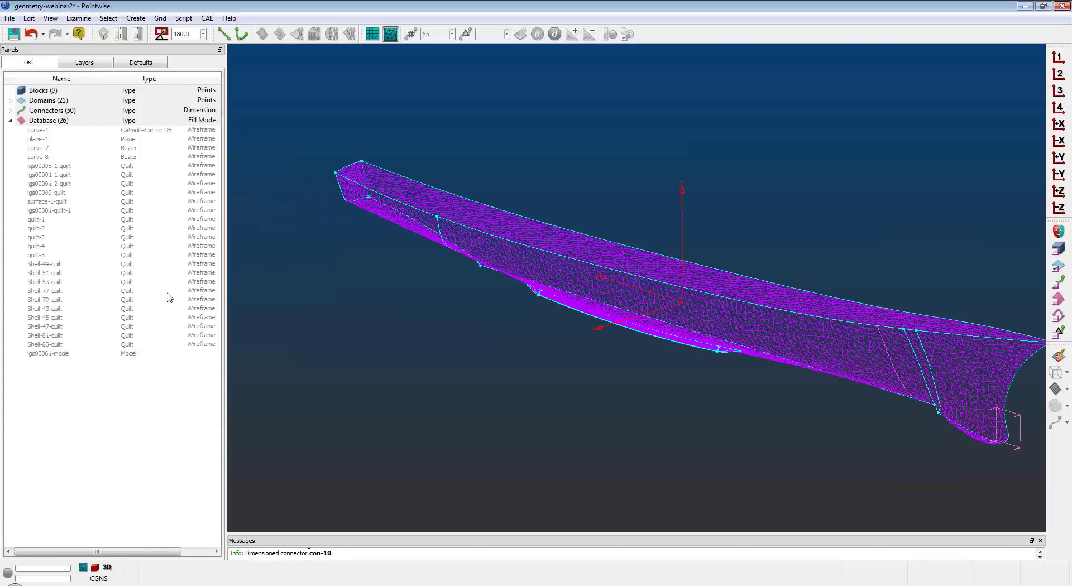